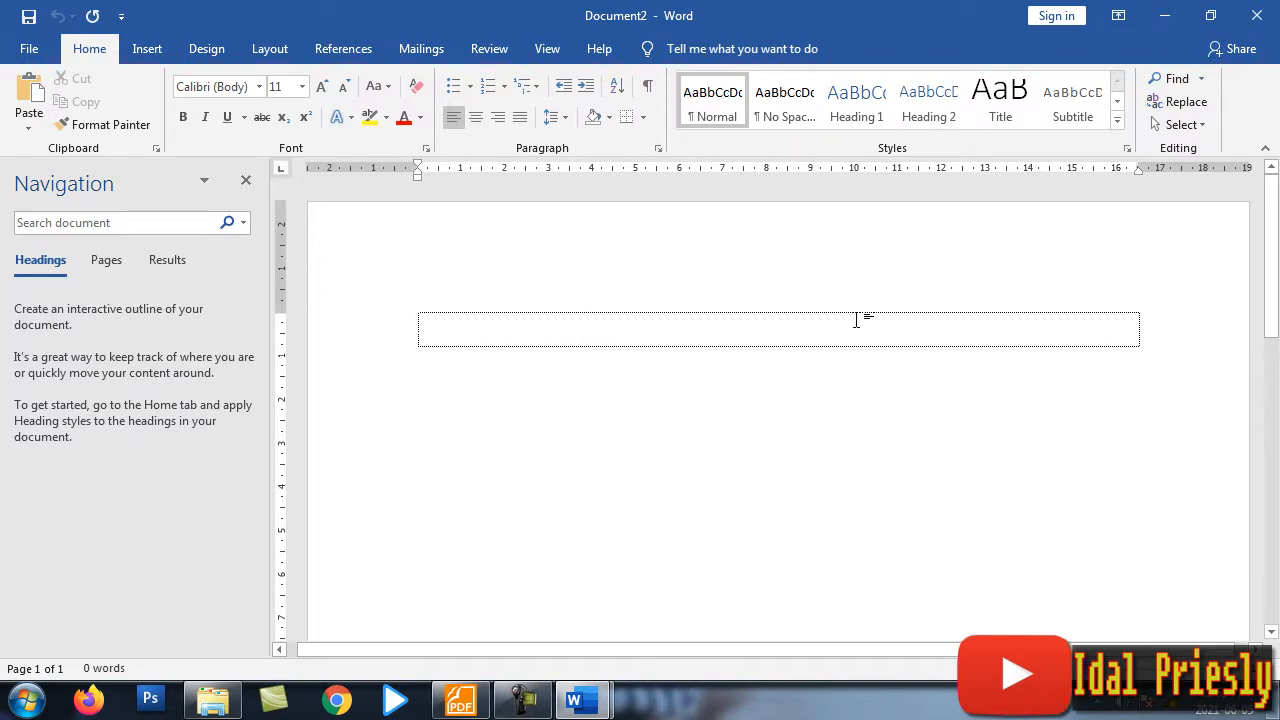
# Step: Minimize the blank document and look through all the paragraphs of Document1
pyautogui.click(1165, 14)
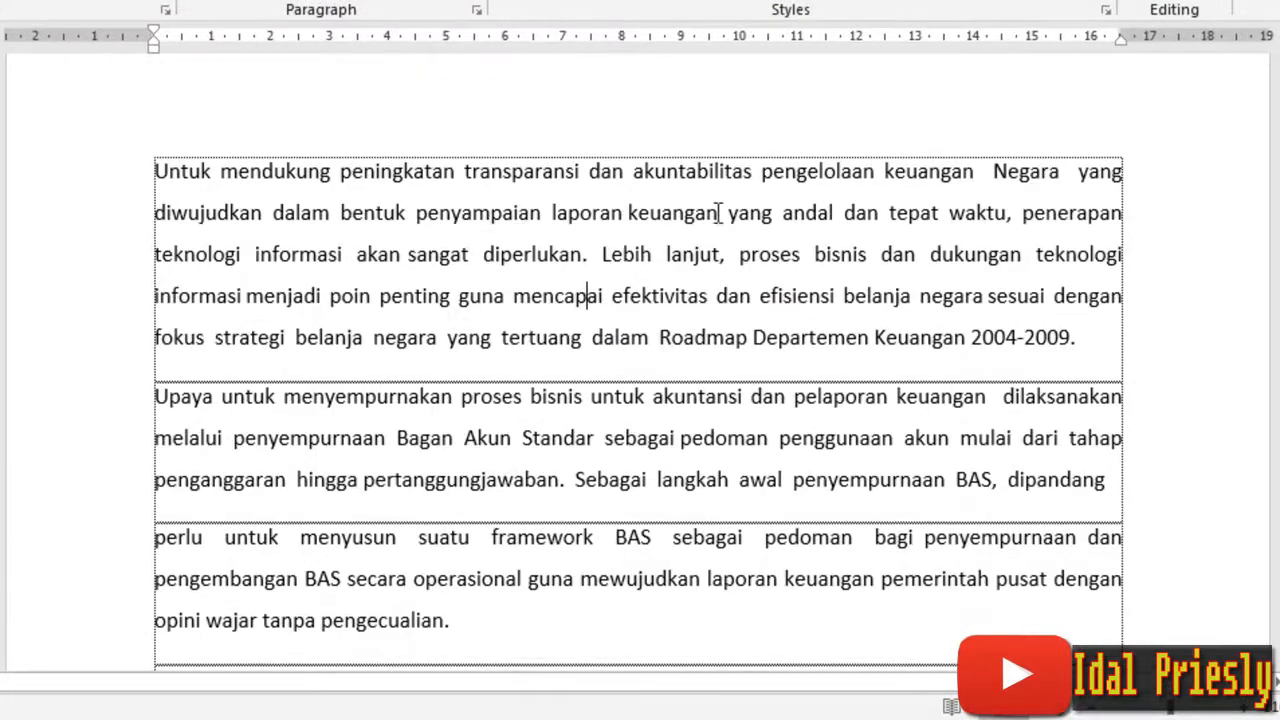
pyautogui.scroll(-1, 742, 207)
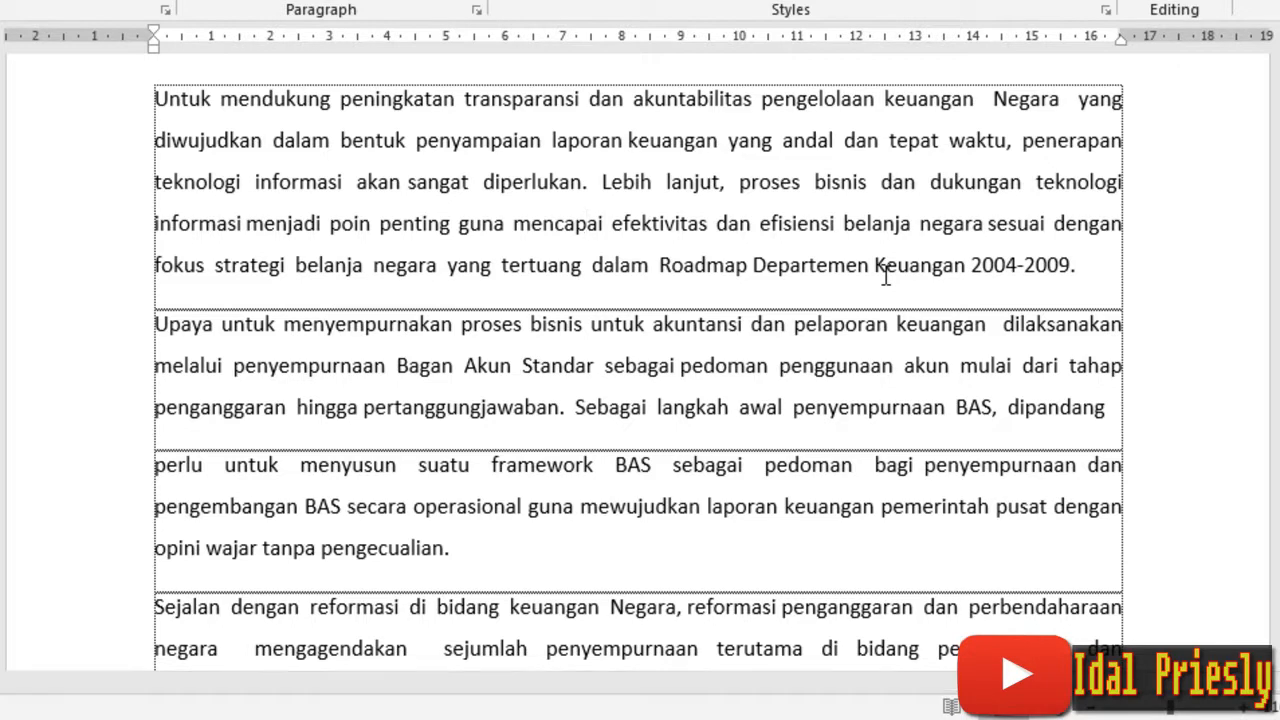
pyautogui.scroll(-1, 885, 277)
pyautogui.scroll(-1, 885, 277)
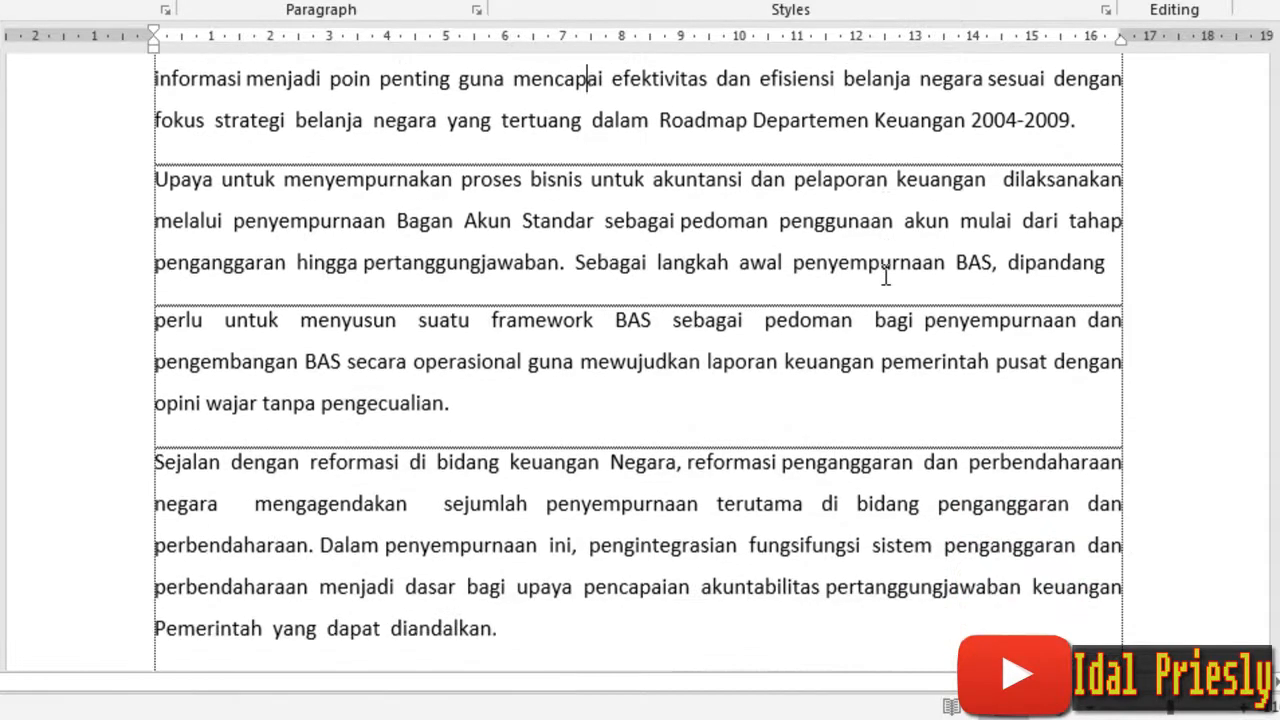
pyautogui.scroll(-1, 885, 277)
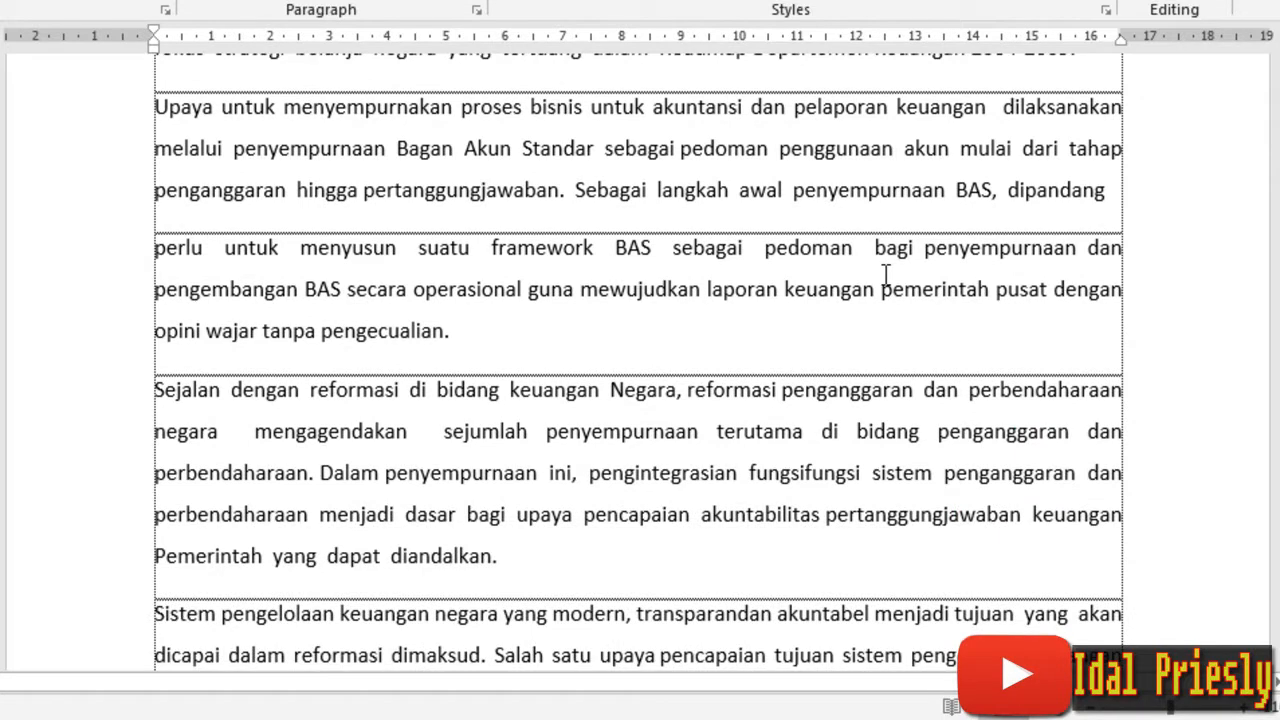
pyautogui.scroll(-1, 885, 272)
pyautogui.scroll(-1, 885, 272)
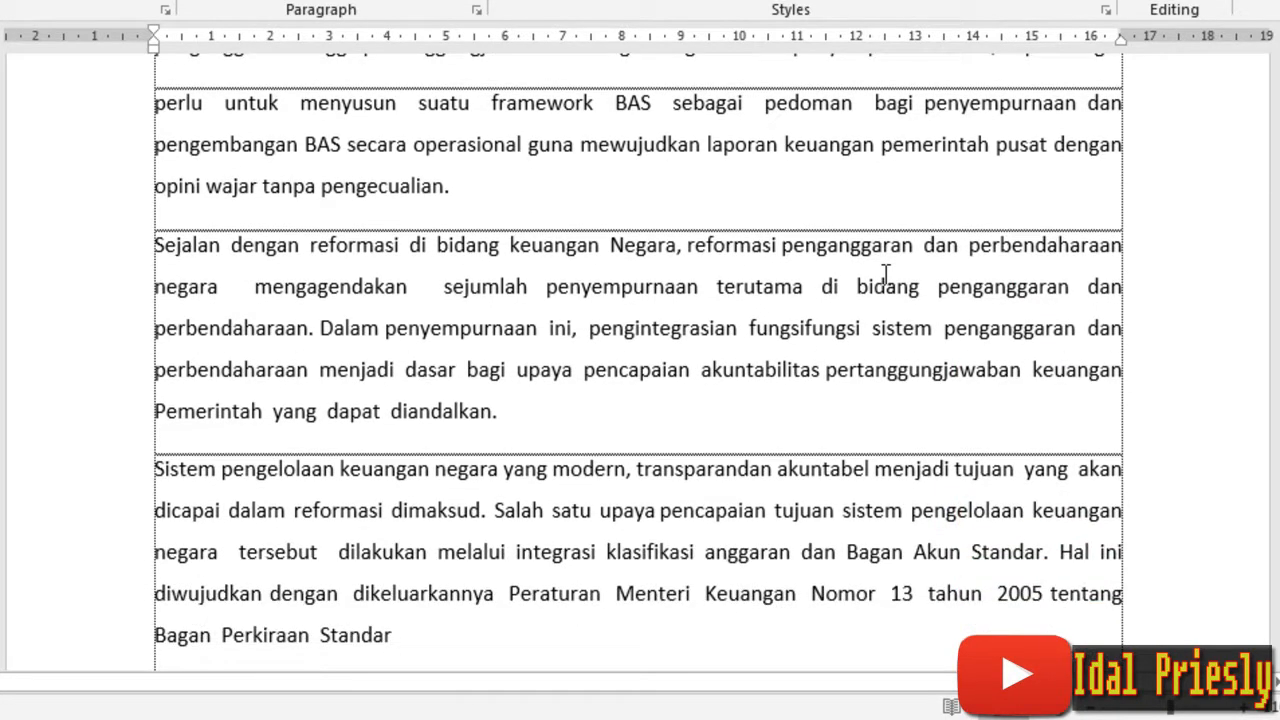
pyautogui.scroll(-2, 885, 272)
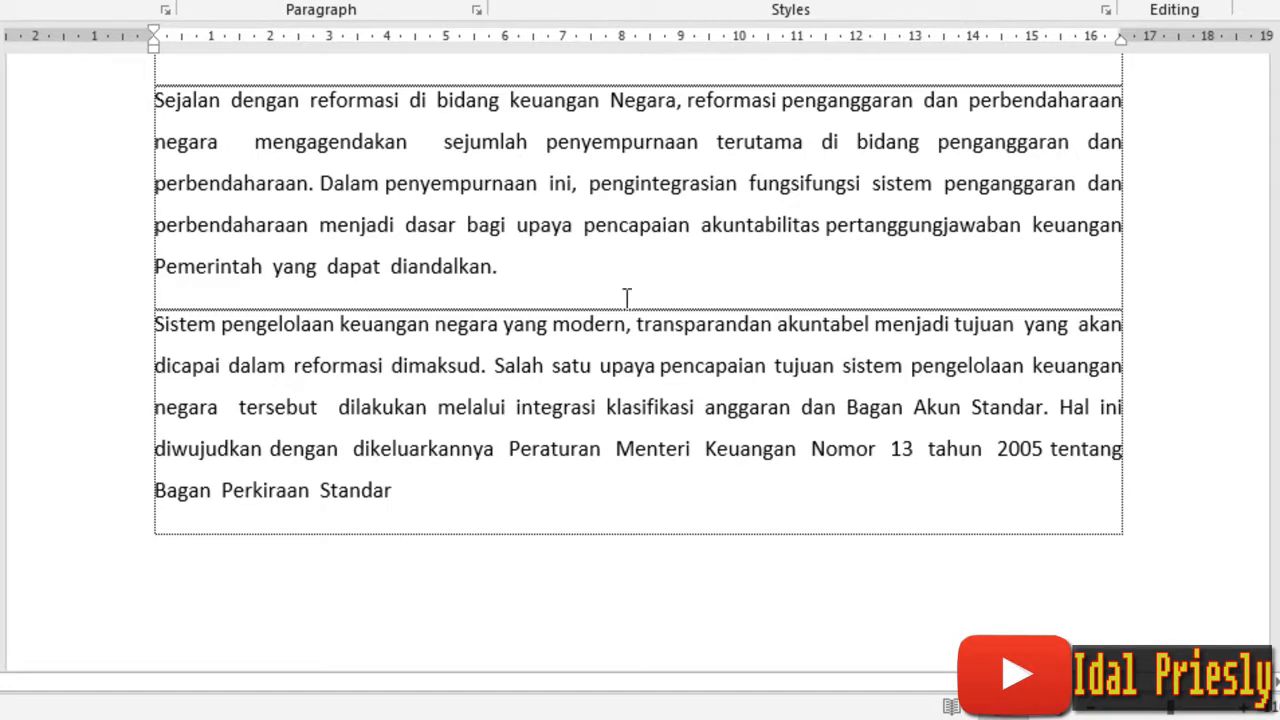
pyautogui.scroll(5, 793, 251)
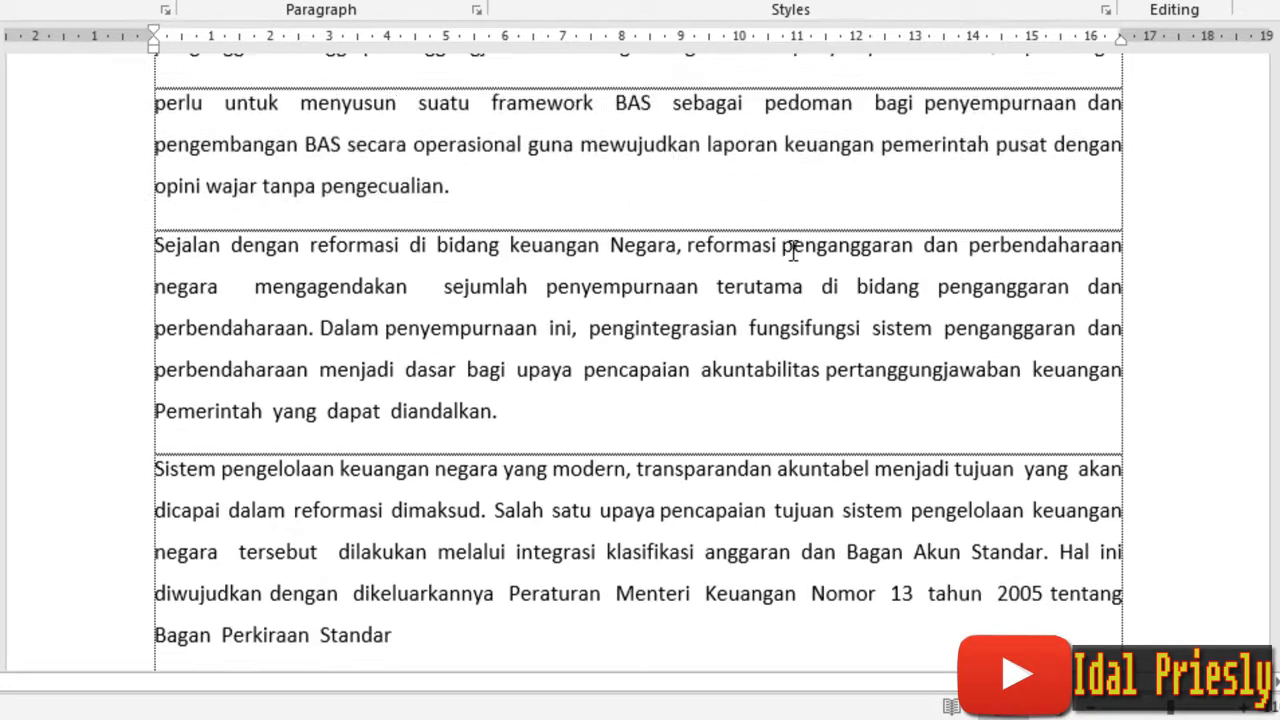
pyautogui.scroll(2, 793, 251)
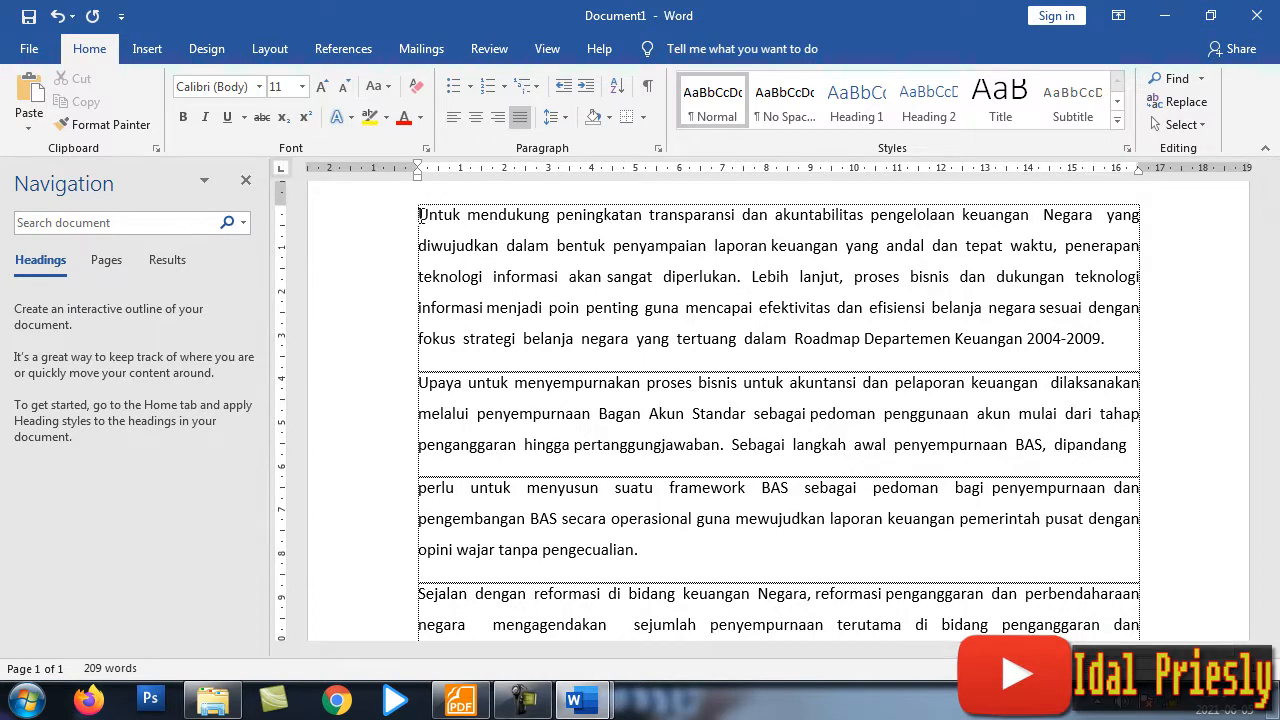
# Step: Select the first word, "Untuk", of the opening paragraph one character at a time
pyautogui.hotkey('shift', 'Right')
pyautogui.hotkey('shift', 'Right')
pyautogui.hotkey('shift', 'Right')
pyautogui.hotkey('shift', 'Right')
pyautogui.hotkey('shift', 'Right')
pyautogui.hotkey('shift', 'Right')
pyautogui.hotkey('shift', 'Right')
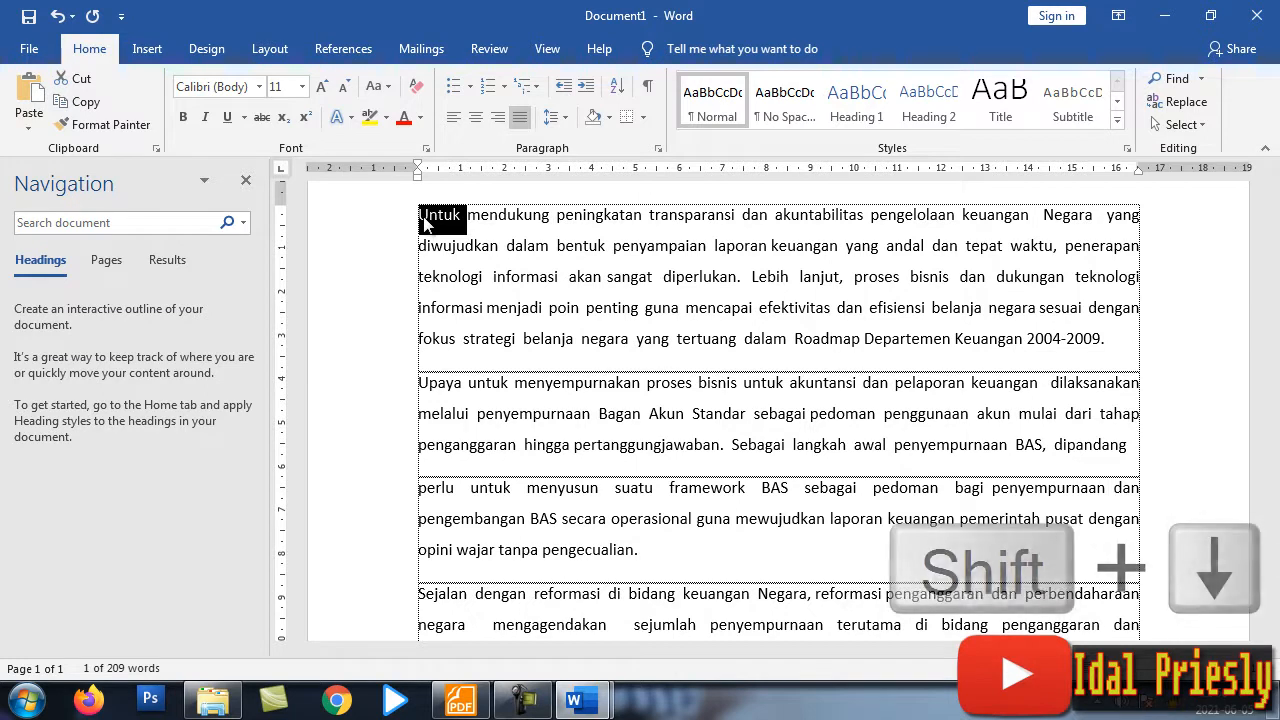
# Step: Extend the selection line by line from the first line down to the fifth line of the opening paragraph
pyautogui.hotkey('shift', 'Down')
pyautogui.hotkey('shift', 'Down')
pyautogui.hotkey('shift', 'Down')
pyautogui.hotkey('shift', 'Down')
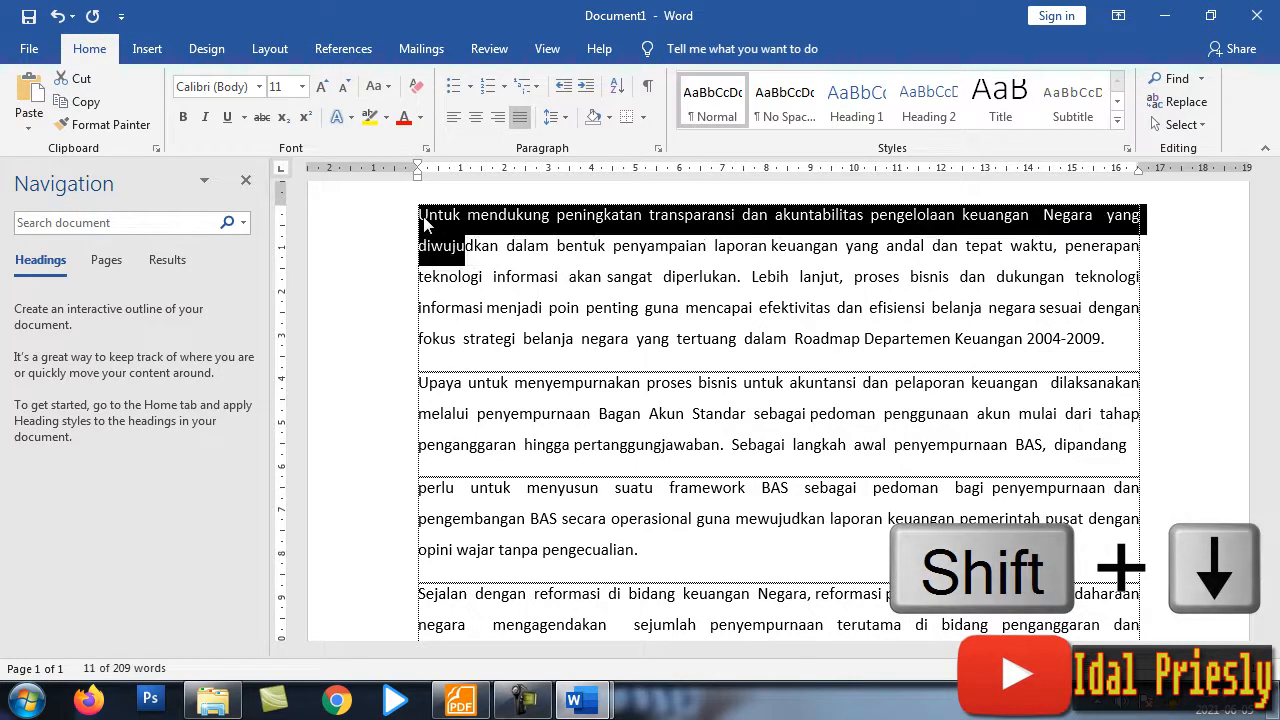
# Step: Shrink the selection character by character so it ends after "fo" of "fokus" in the fifth line
pyautogui.hotkey('shift', 'Left')
pyautogui.hotkey('shift', 'Left')
pyautogui.hotkey('shift', 'Left')
pyautogui.hotkey('shift', 'Left')
pyautogui.hotkey('shift', 'Left')
pyautogui.hotkey('shift', 'Left')
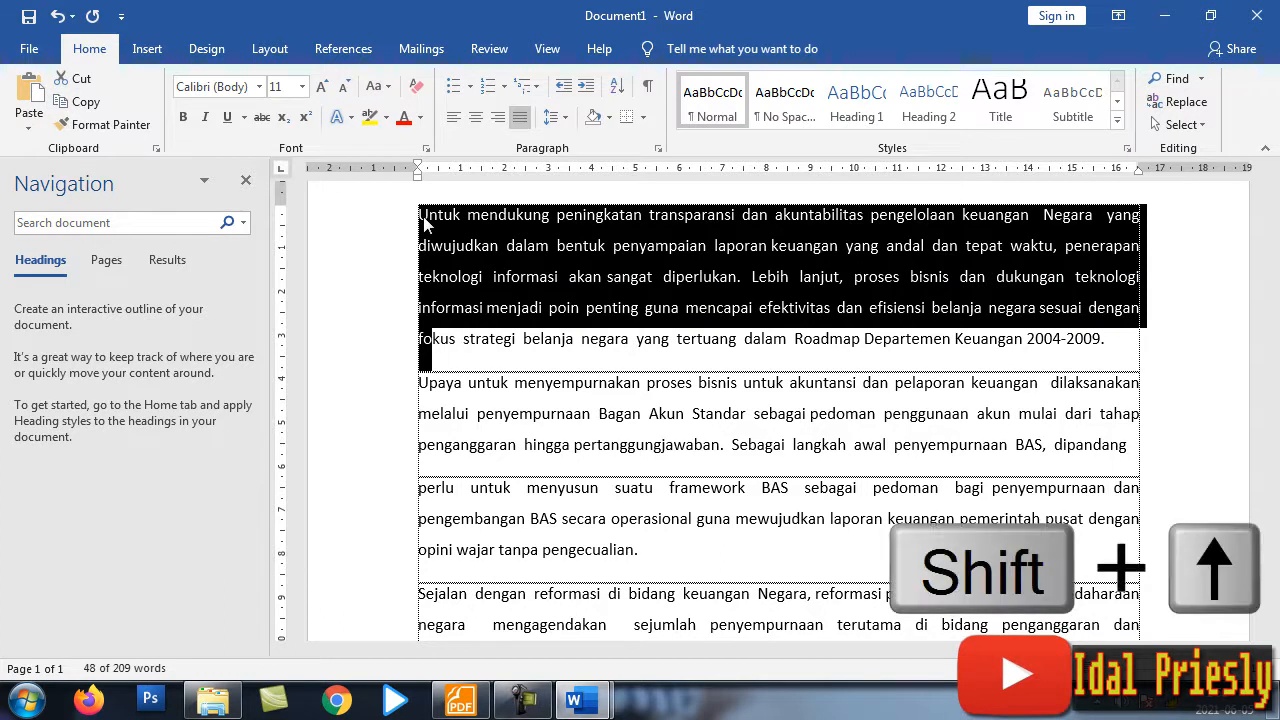
# Step: Shrink the selection upward three lines so it ends after "di" in the second line, and clear the selection
pyautogui.hotkey('shift', 'Up')
pyautogui.hotkey('shift', 'Up')
pyautogui.hotkey('shift', 'Up')
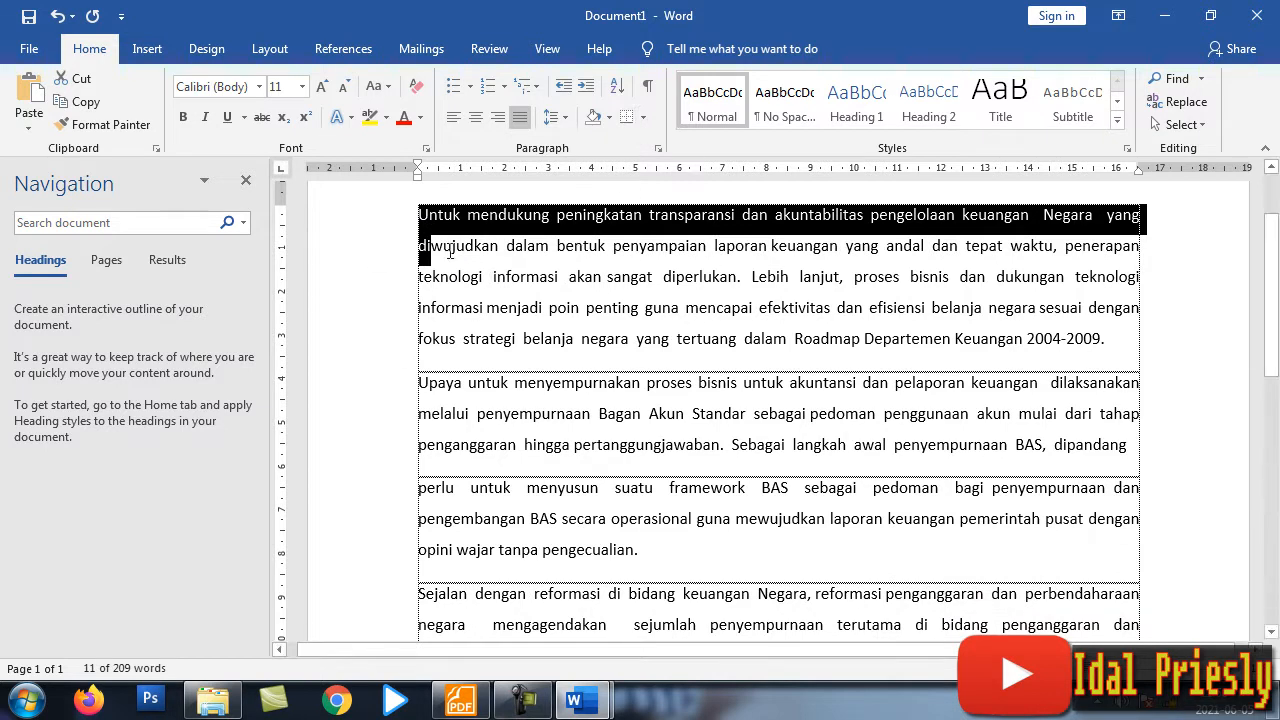
pyautogui.click(483, 246)
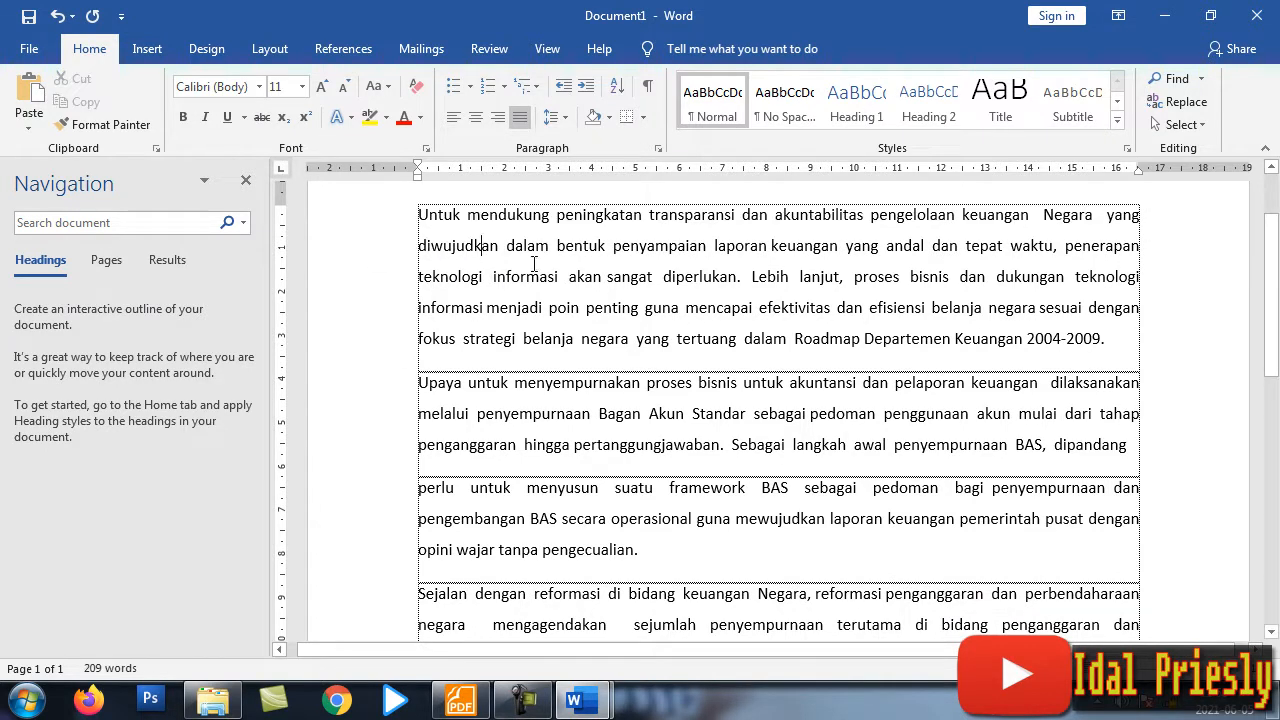
# Step: Delete the opening paragraph's text from "Untuk" through "diperlukan"
pyautogui.moveTo(418, 221); pyautogui.dragTo(737, 280)
pyautogui.click(424, 221)
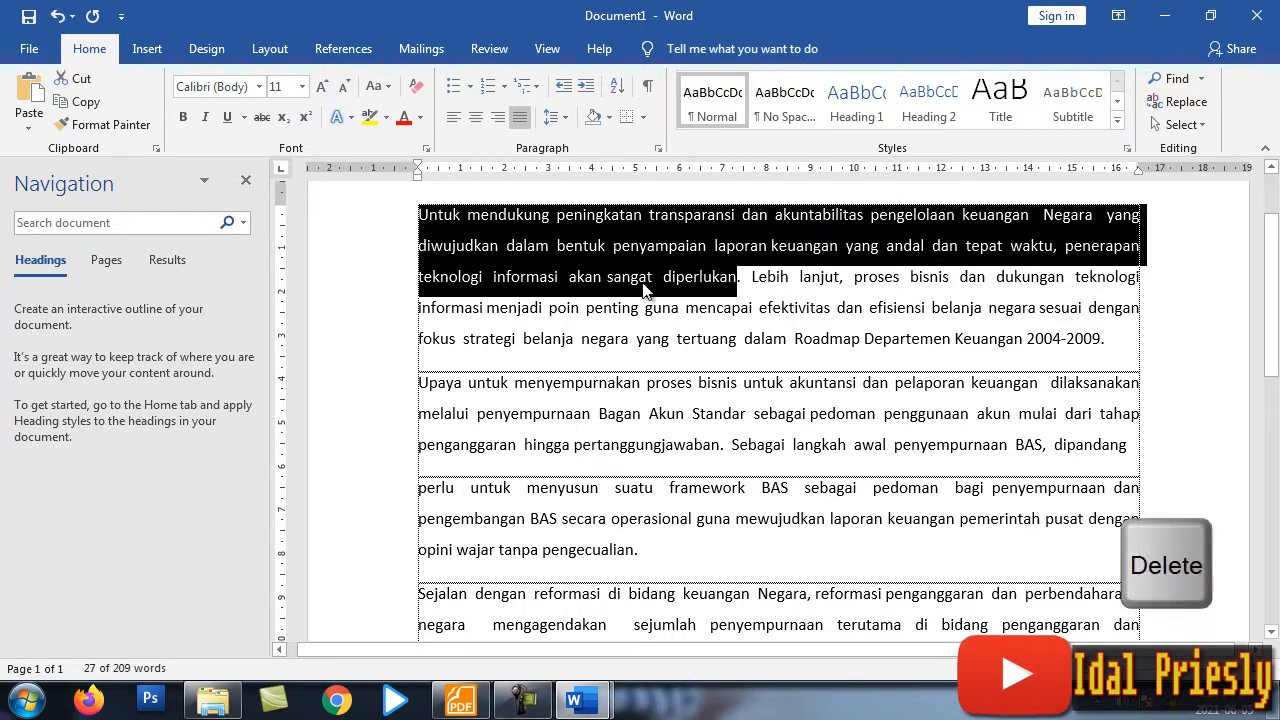
pyautogui.press('Delete')
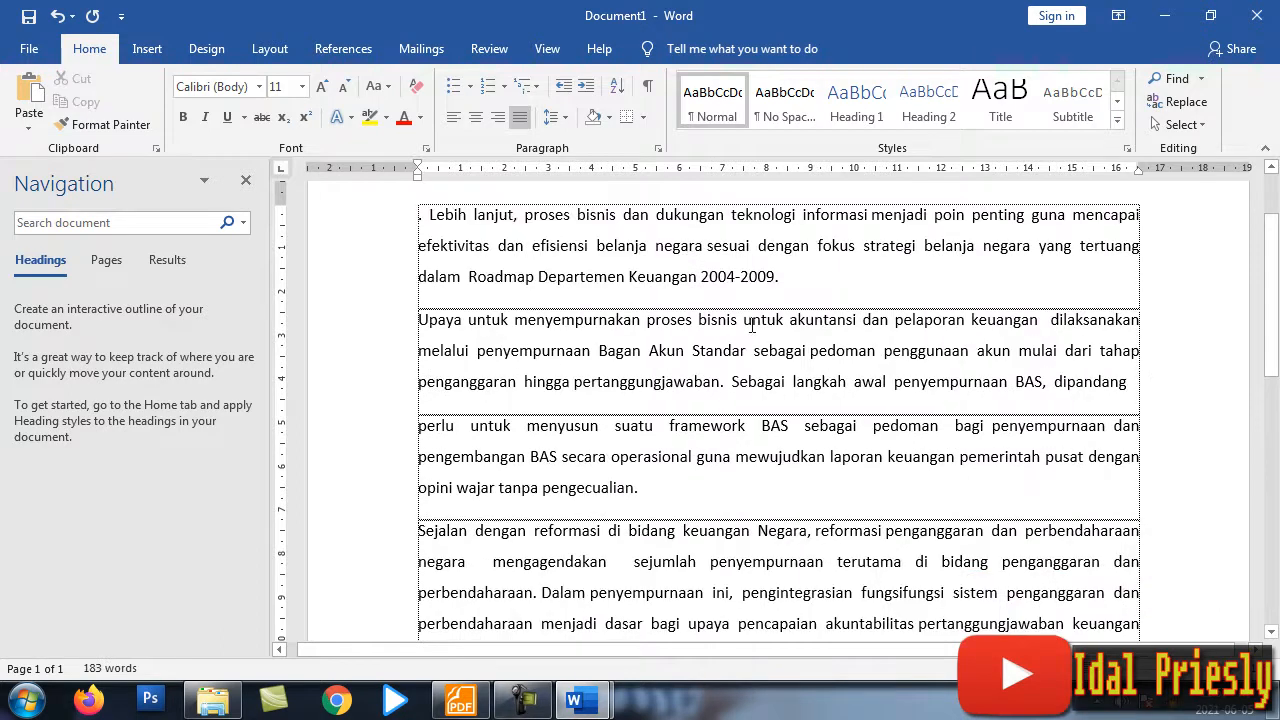
# Step: Undo the text deletion, redo it, and undo it once more
pyautogui.hotkey('ctrl', 'z')
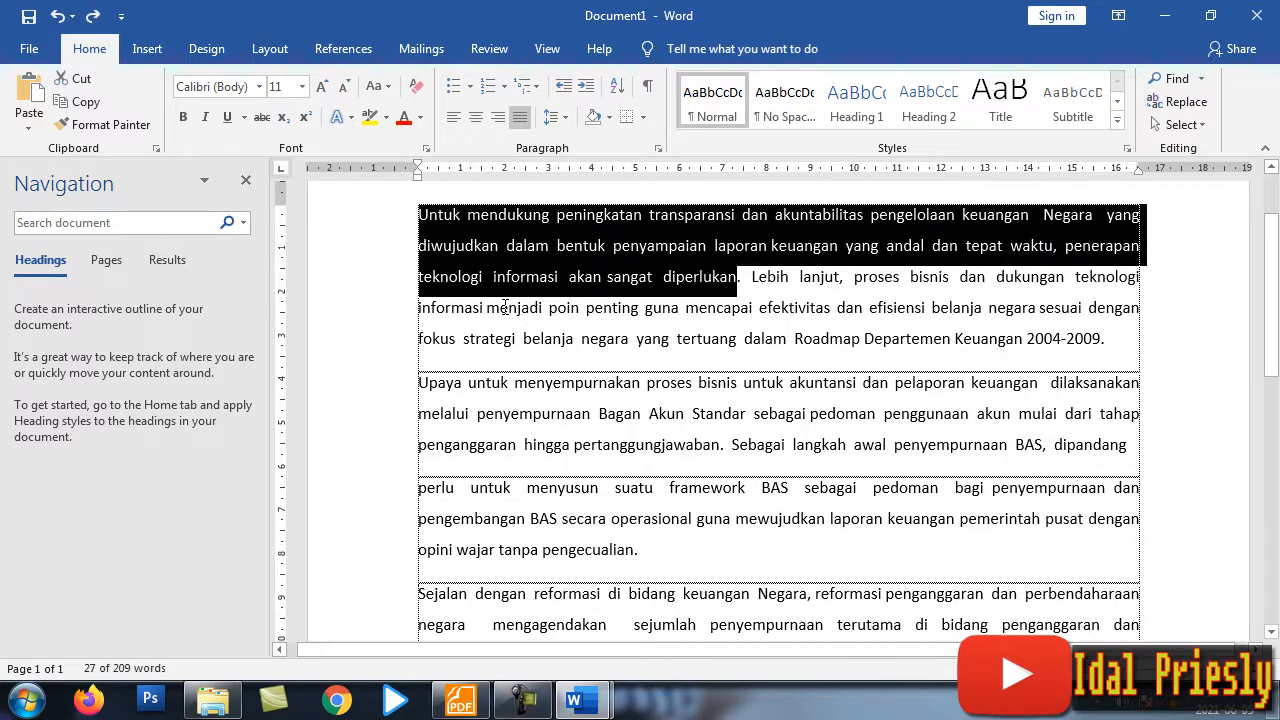
pyautogui.click(92, 16)
pyautogui.click(57, 16)
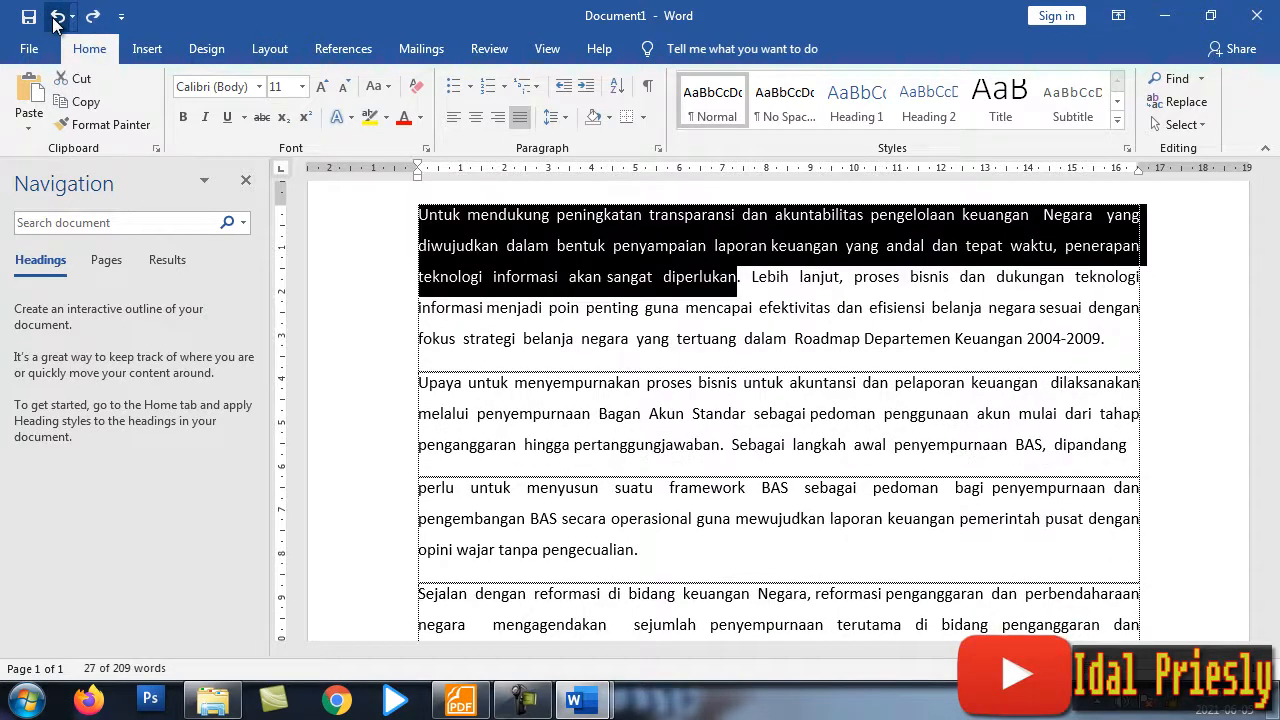
# Step: Select the opening paragraph's entire first line from its start to its end, and do the same for the second line
pyautogui.click(489, 277)
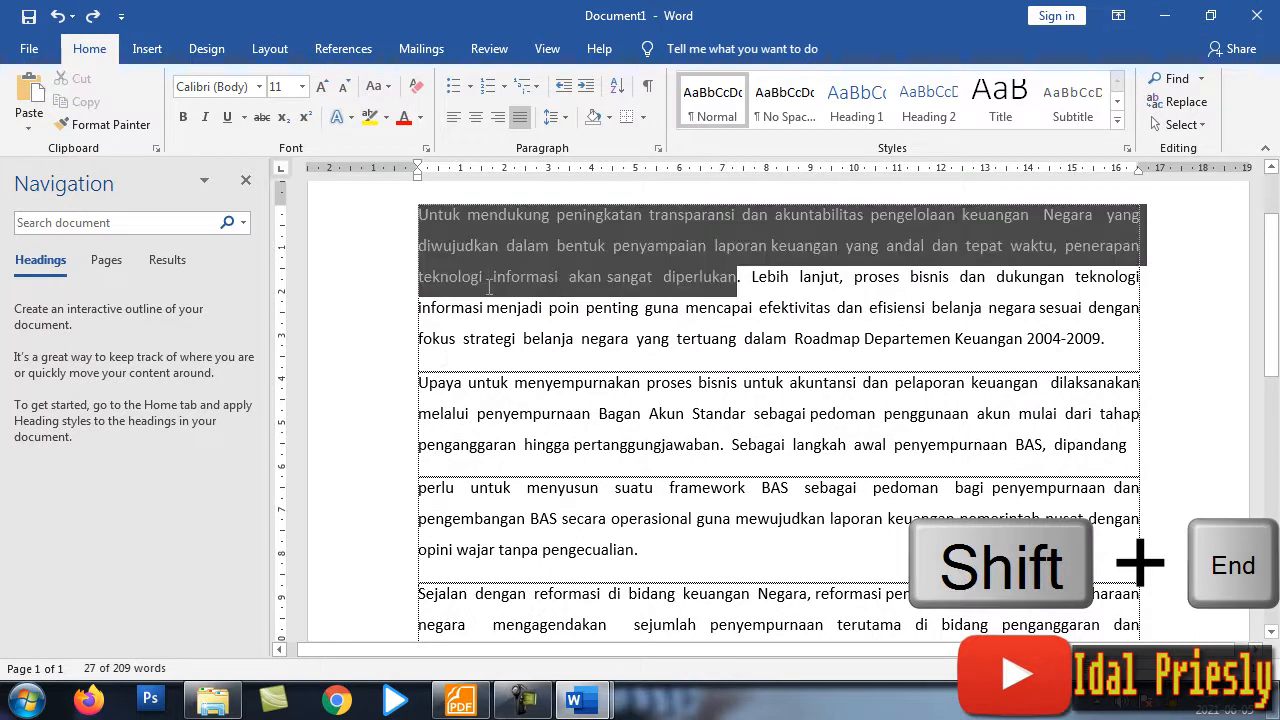
pyautogui.click(424, 216)
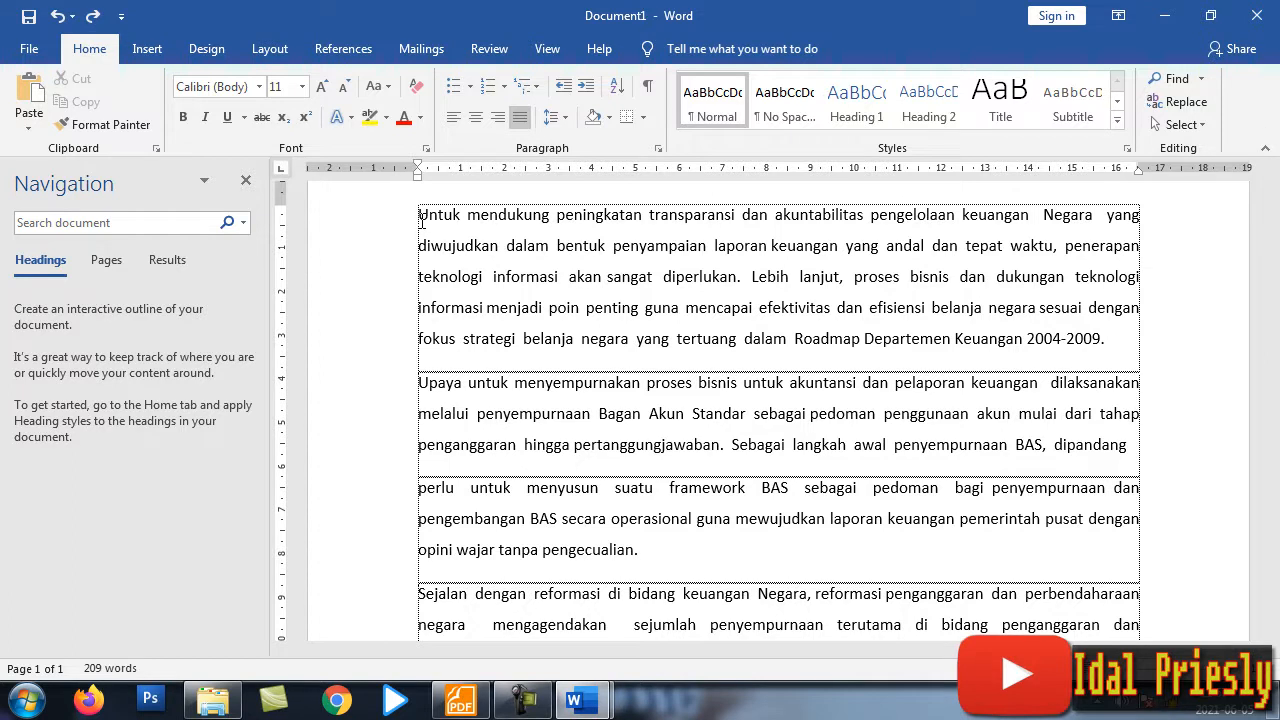
pyautogui.hotkey('shift', 'End')
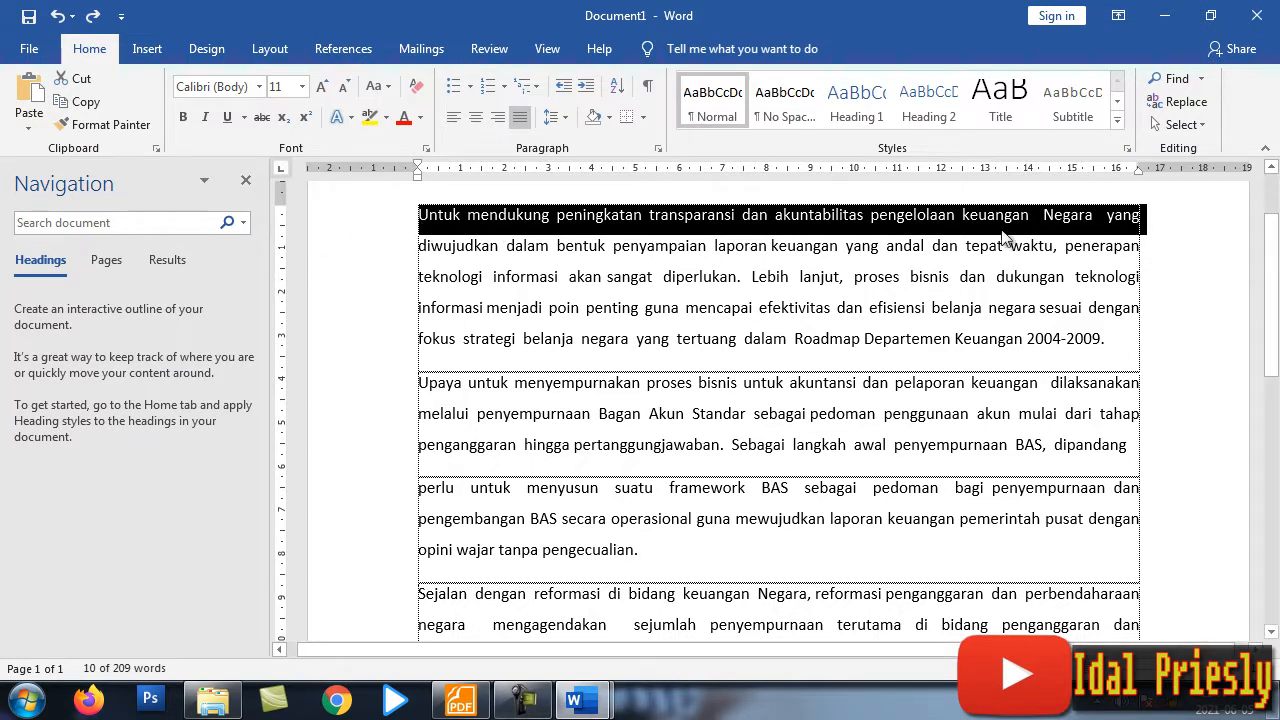
pyautogui.click(421, 253)
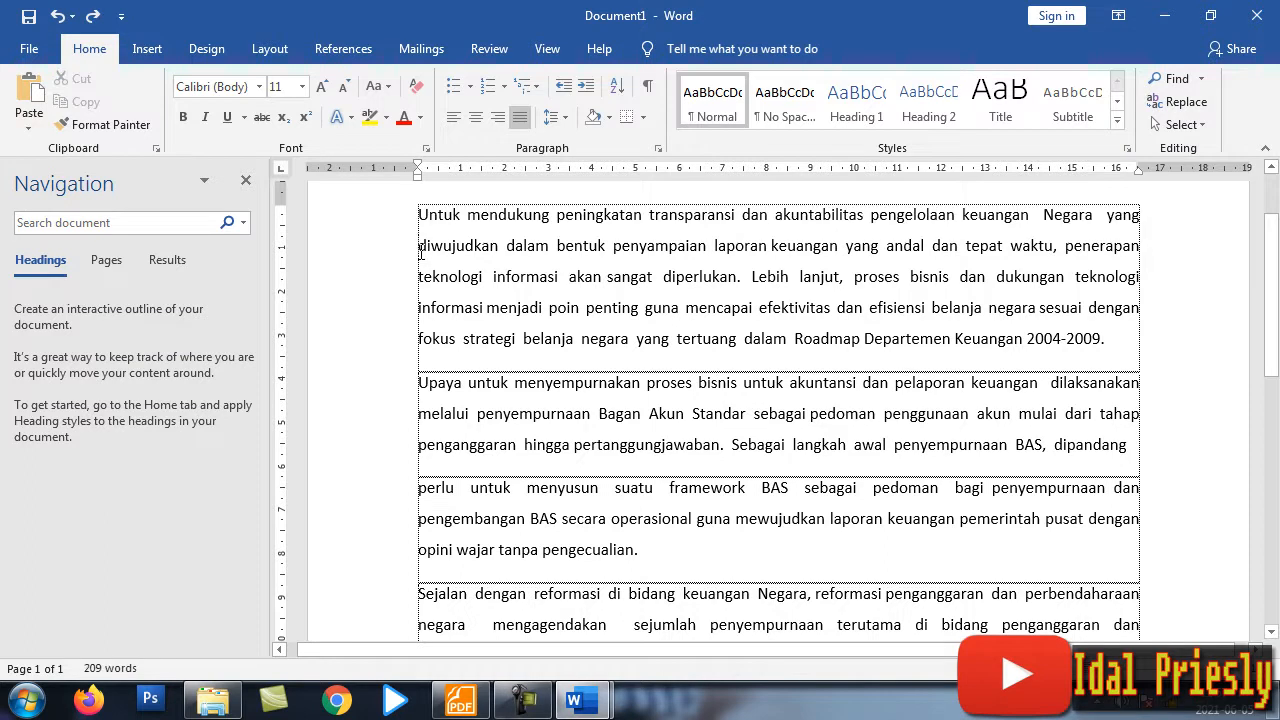
pyautogui.hotkey('shift', 'End')
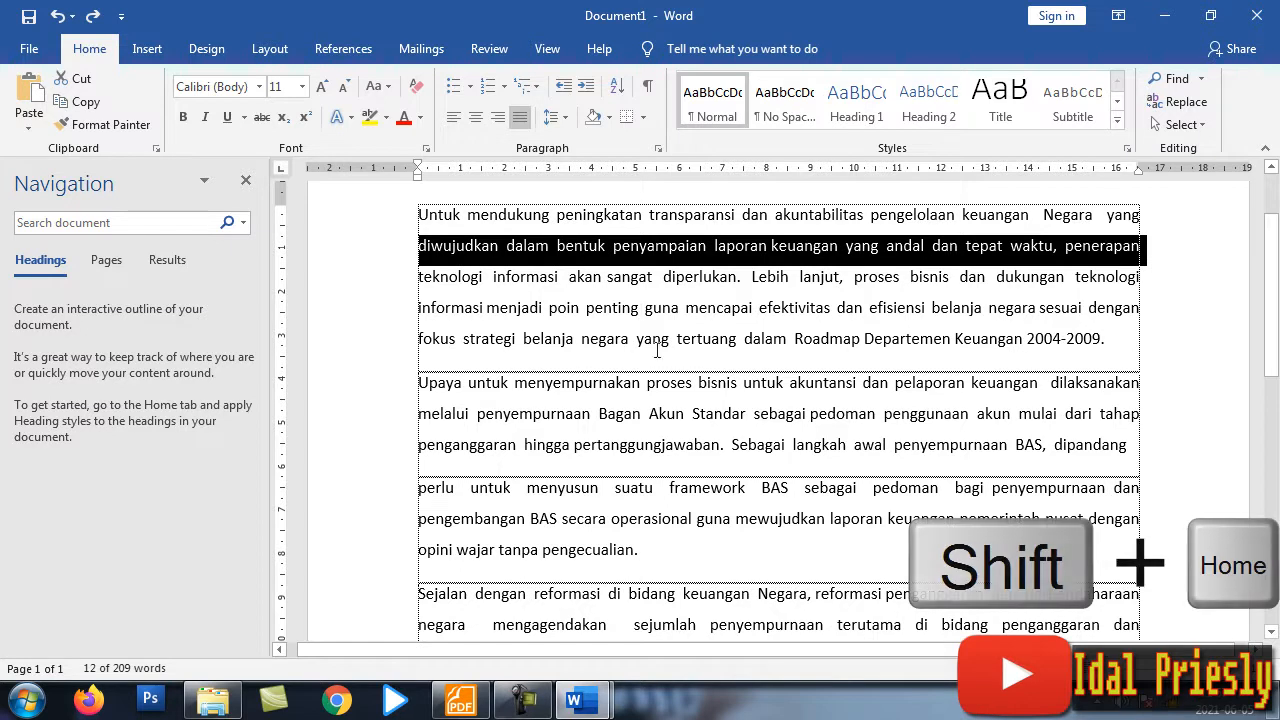
# Step: Select from inside "informasi" back to the start of the fourth line, then from inside "teknologi" back to the start of the third line
pyautogui.click(594, 280)
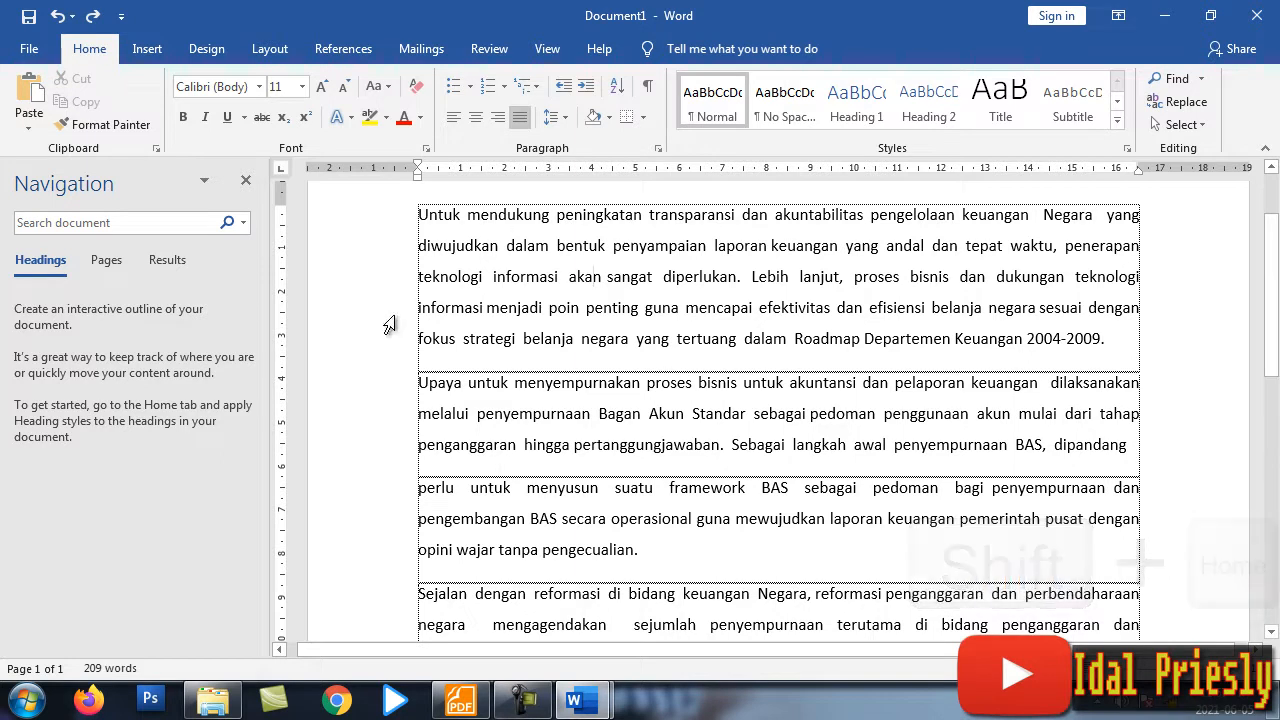
pyautogui.doubleClick(481, 312)
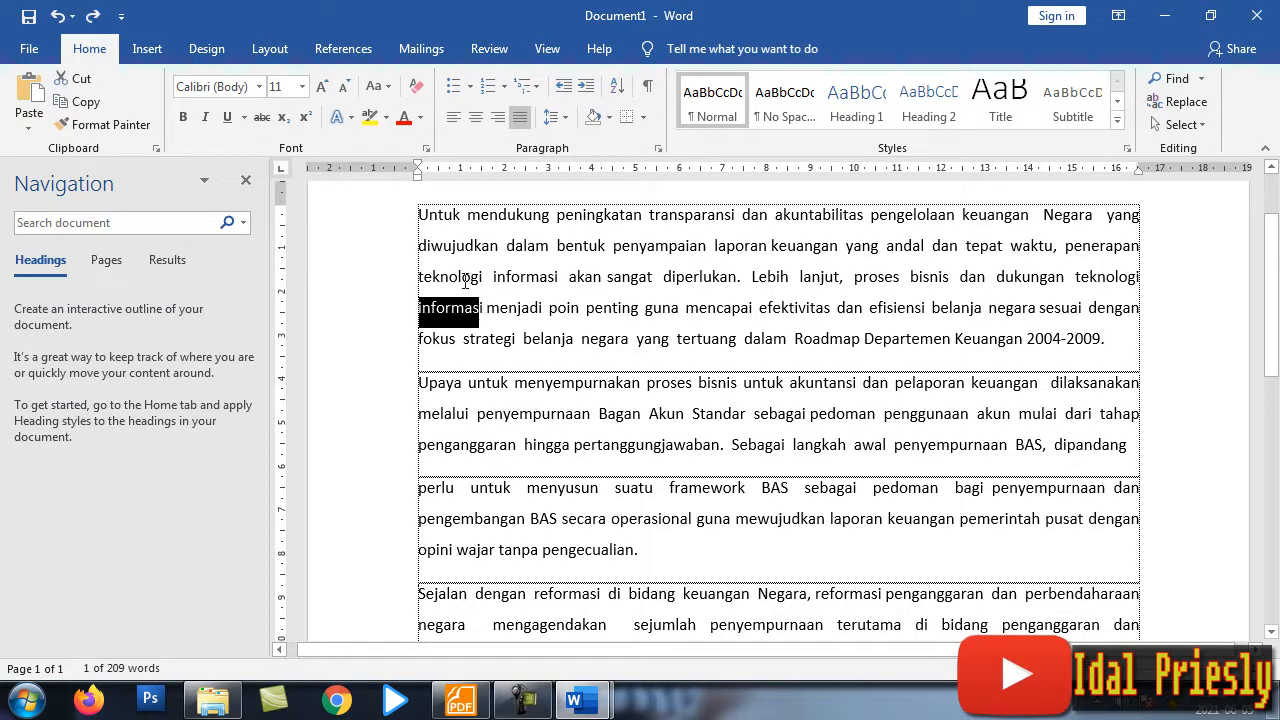
pyautogui.click(465, 280)
pyautogui.hotkey('shift', 'Home')
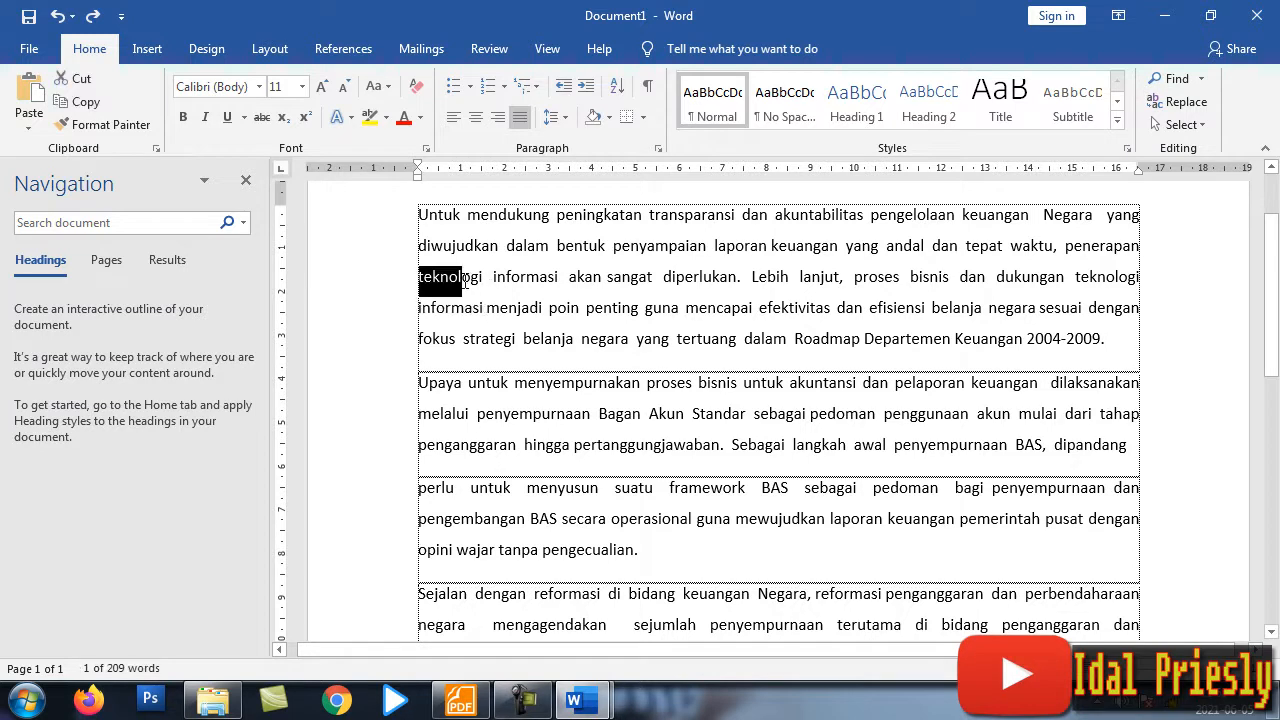
# Step: Select the document's last line, "Bagan Perkiraan Standar", from its end back to its start
pyautogui.scroll(-5, 465, 280)
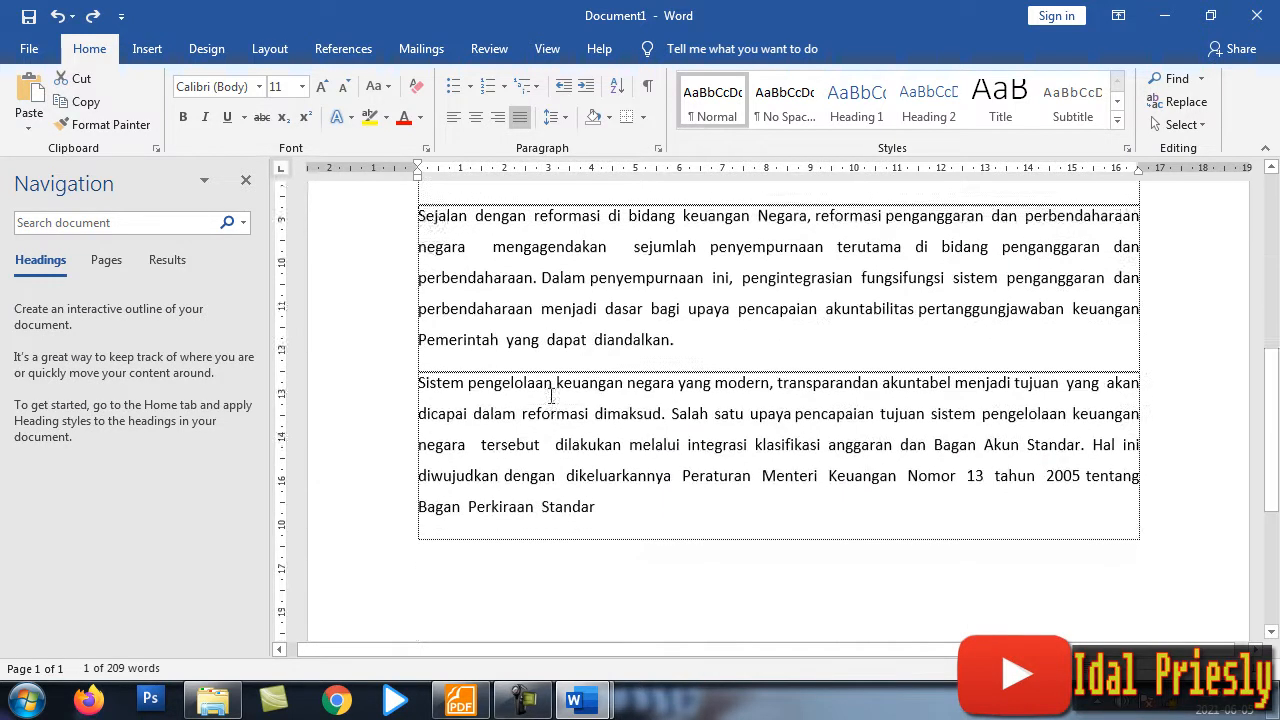
pyautogui.click(614, 457)
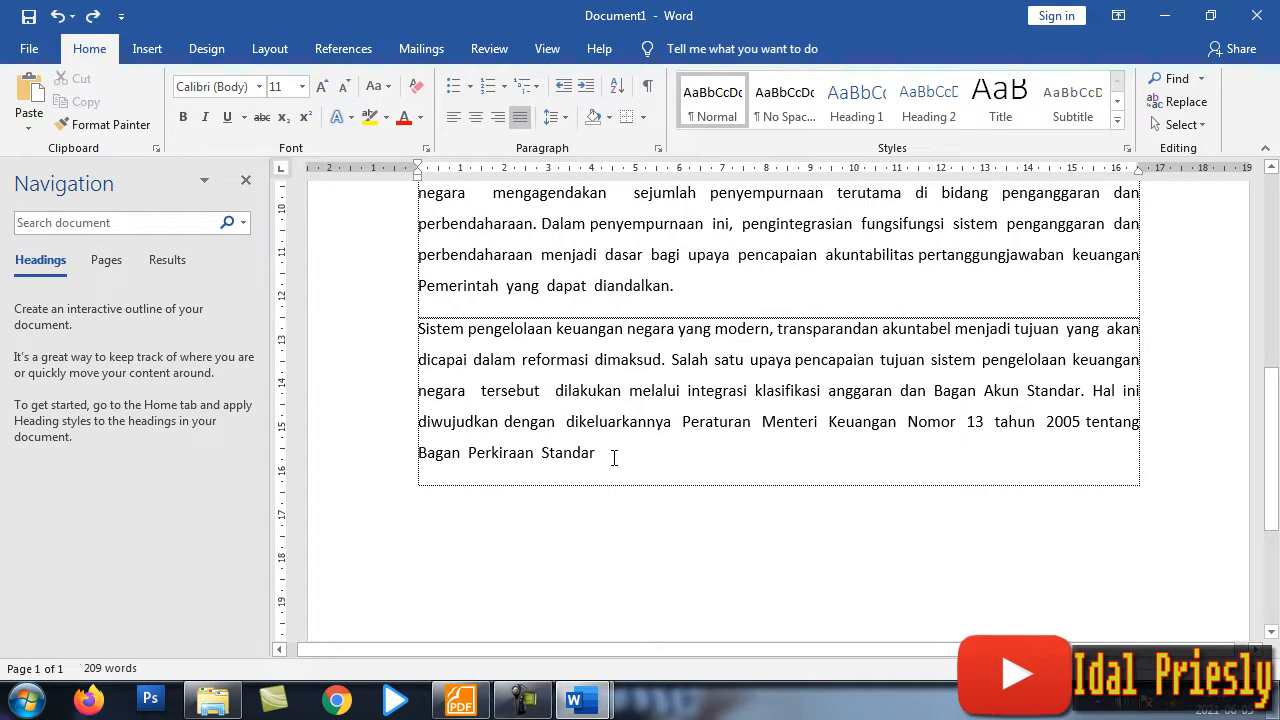
pyautogui.hotkey('shift', 'Home')
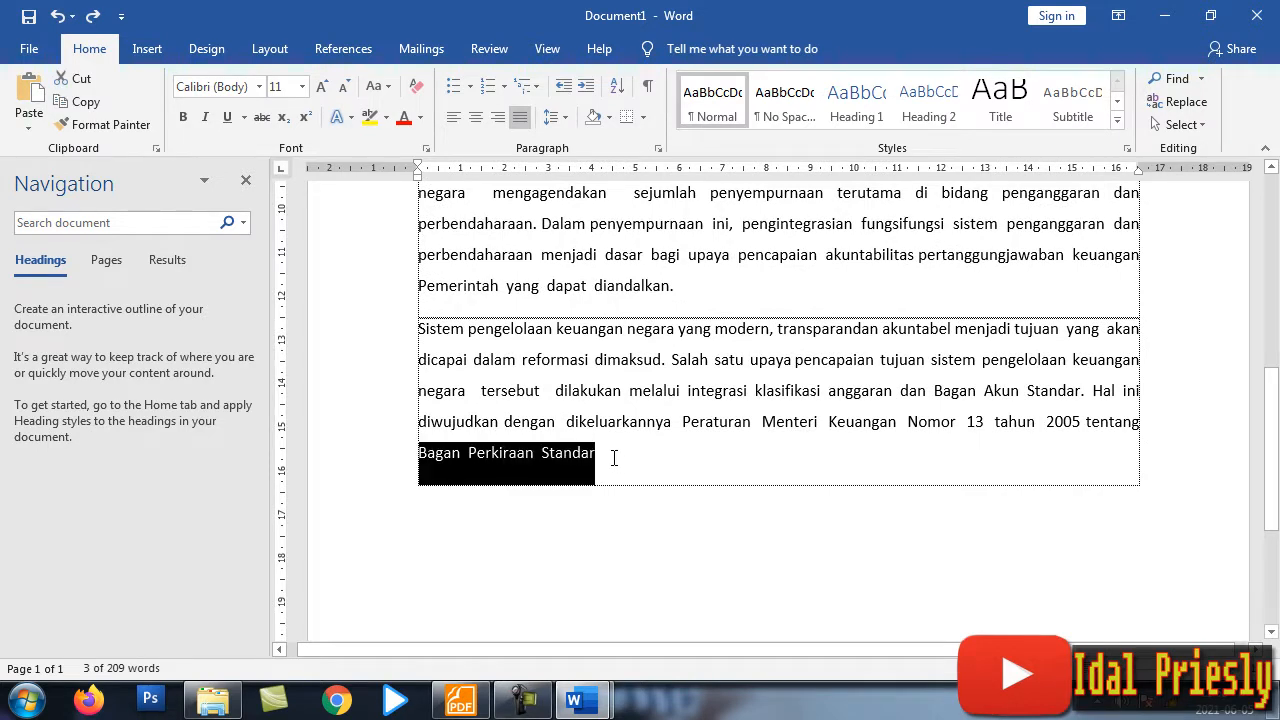
# Step: In the last paragraph, select from inside "dikeluarkannya" back to its line start, then from inside "melalui" back to its line start
pyautogui.click(632, 421)
pyautogui.hotkey('shift', 'Home')
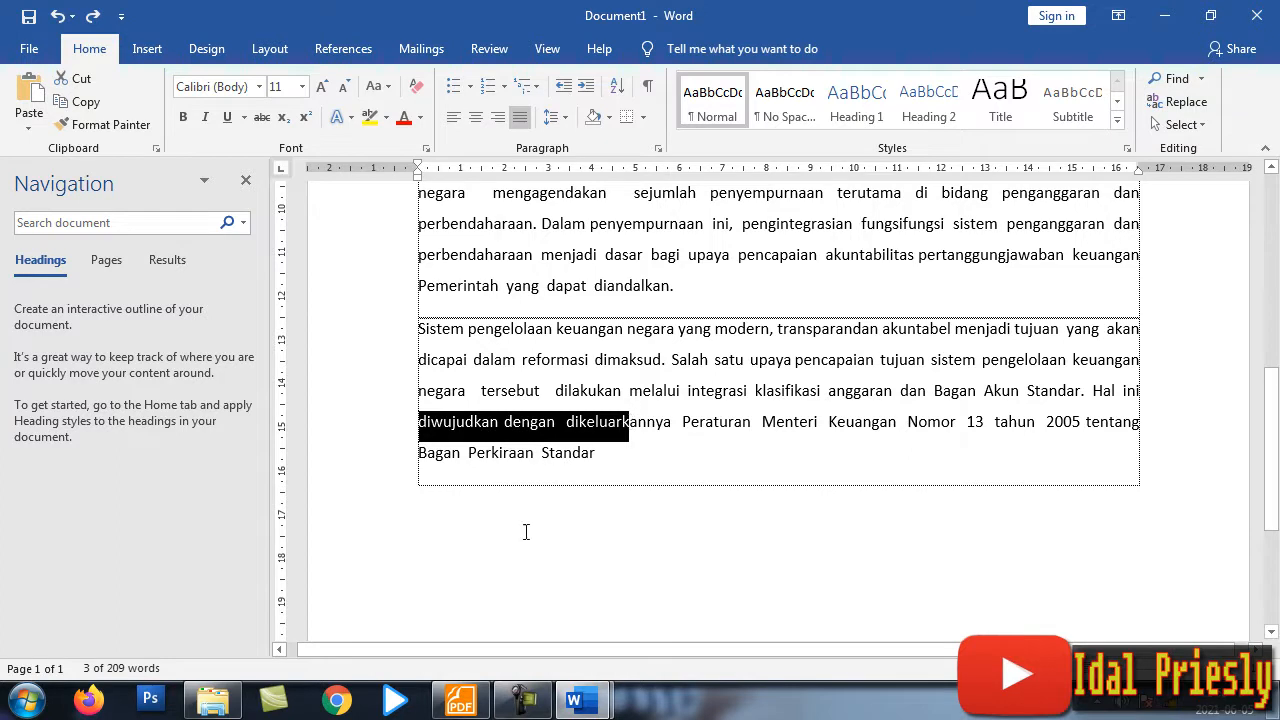
pyautogui.click(649, 393)
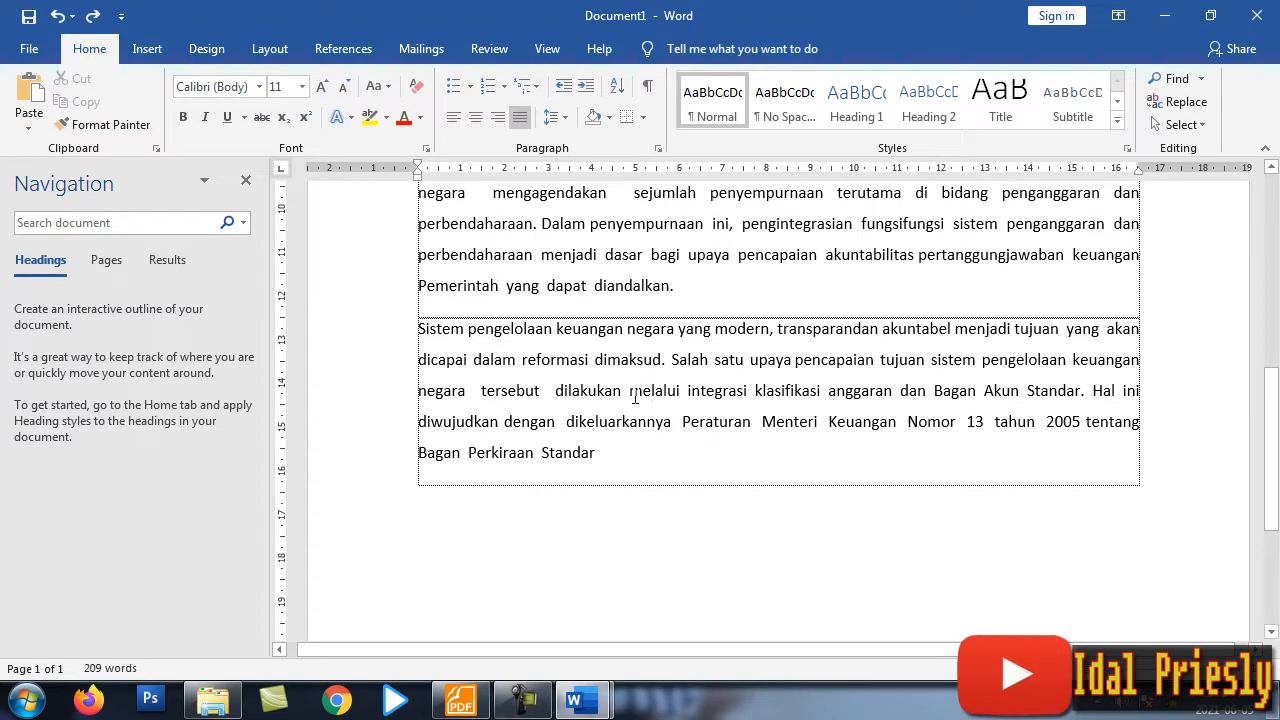
pyautogui.hotkey('shift', 'Home')
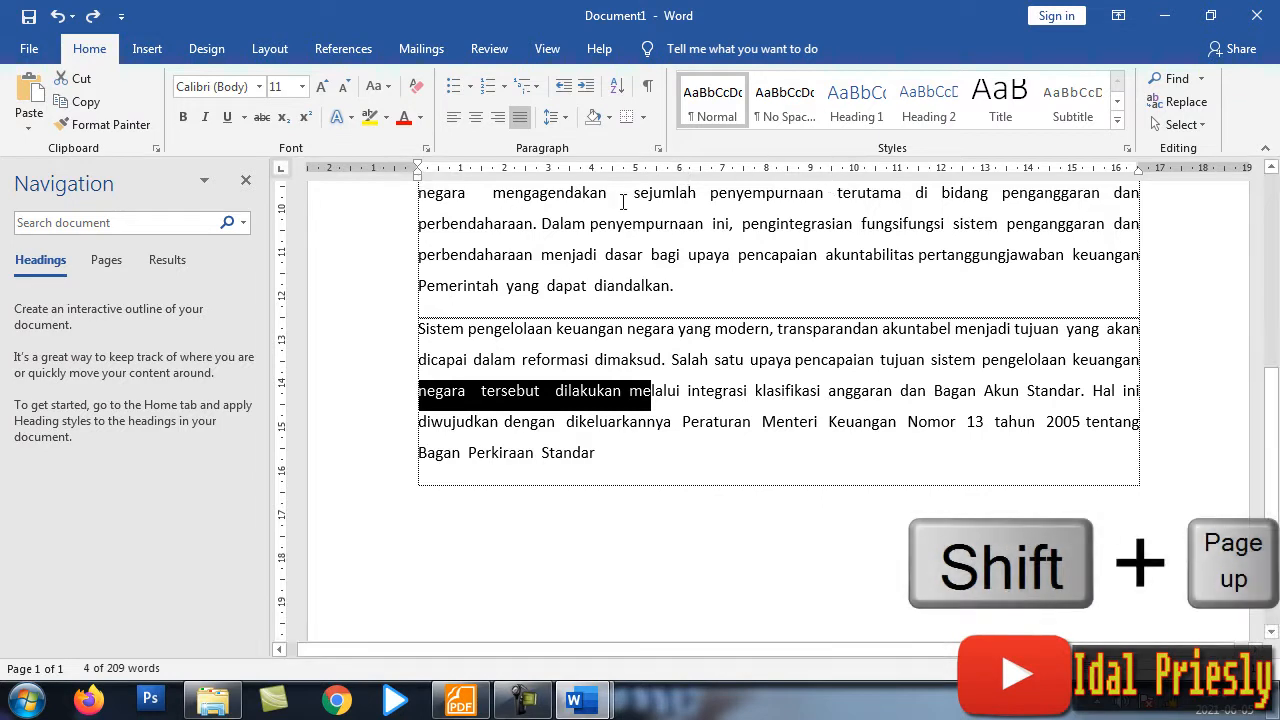
# Step: Select one full screen of text upward from inside "reformasi" in the first line of the "Sejalan dengan" paragraph
pyautogui.click(591, 272)
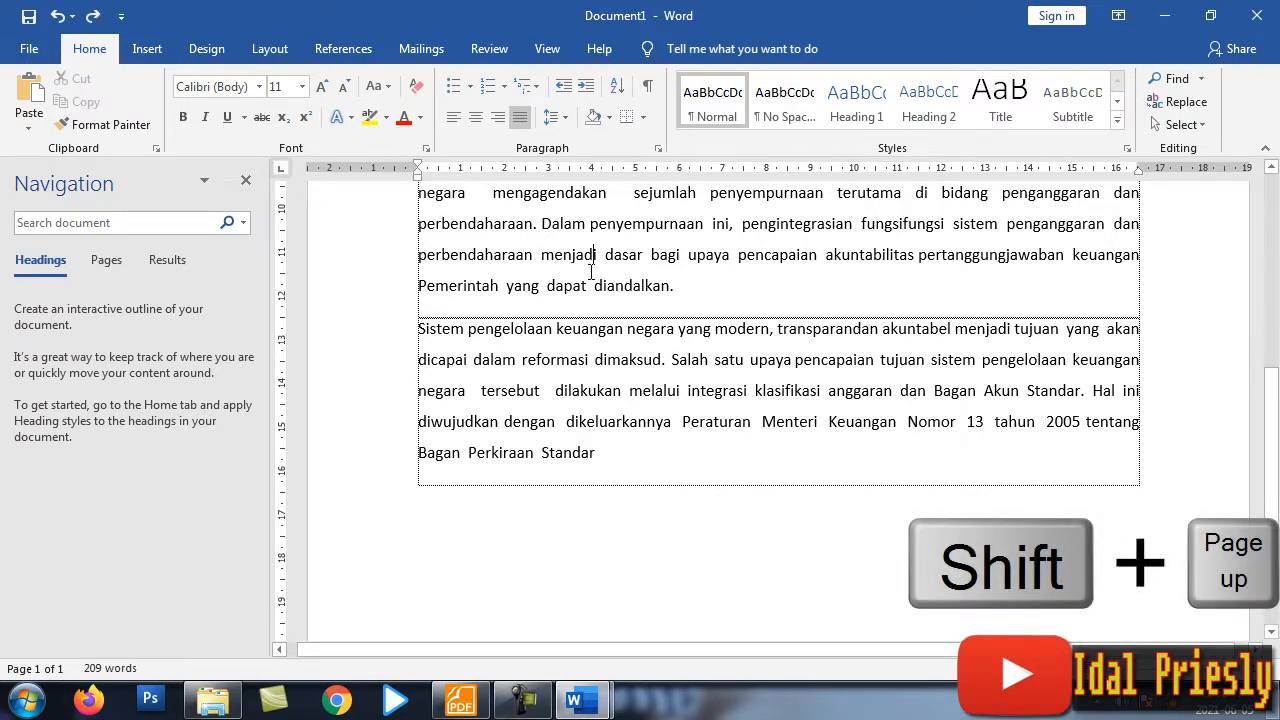
pyautogui.scroll(2, 579, 287)
pyautogui.scroll(3, 579, 287)
pyautogui.click(499, 323)
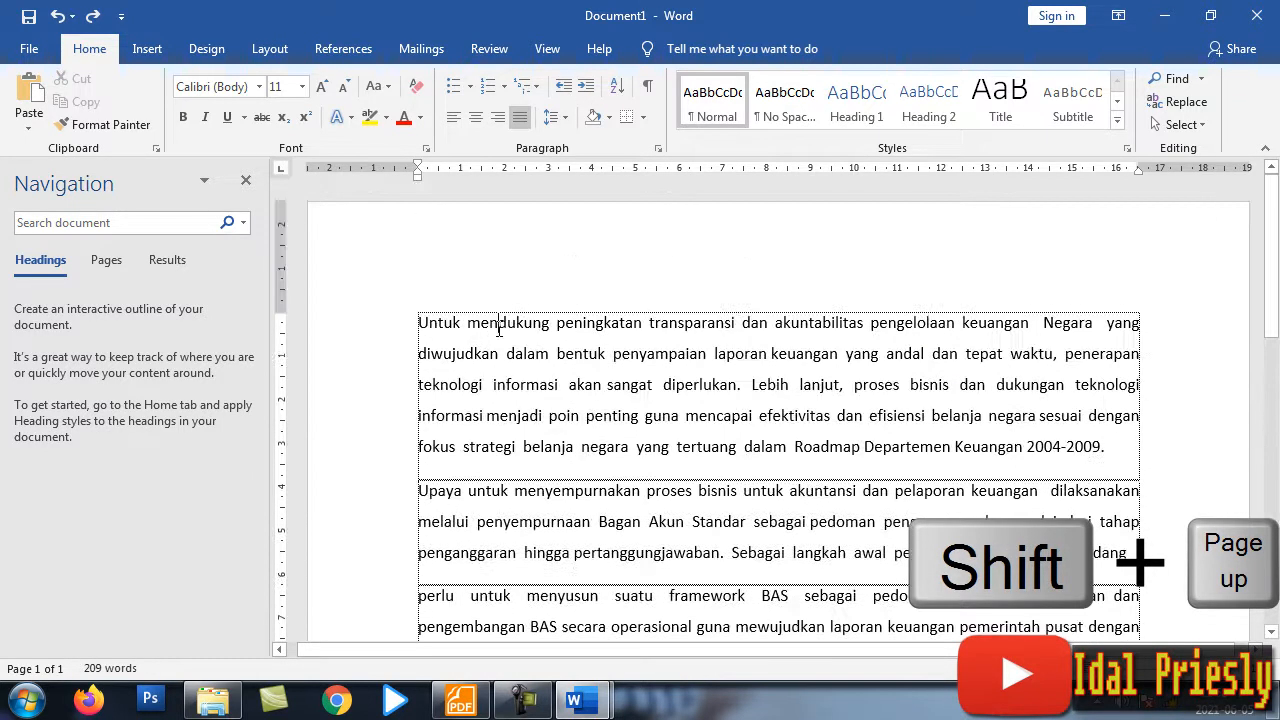
pyautogui.scroll(-3, 566, 433)
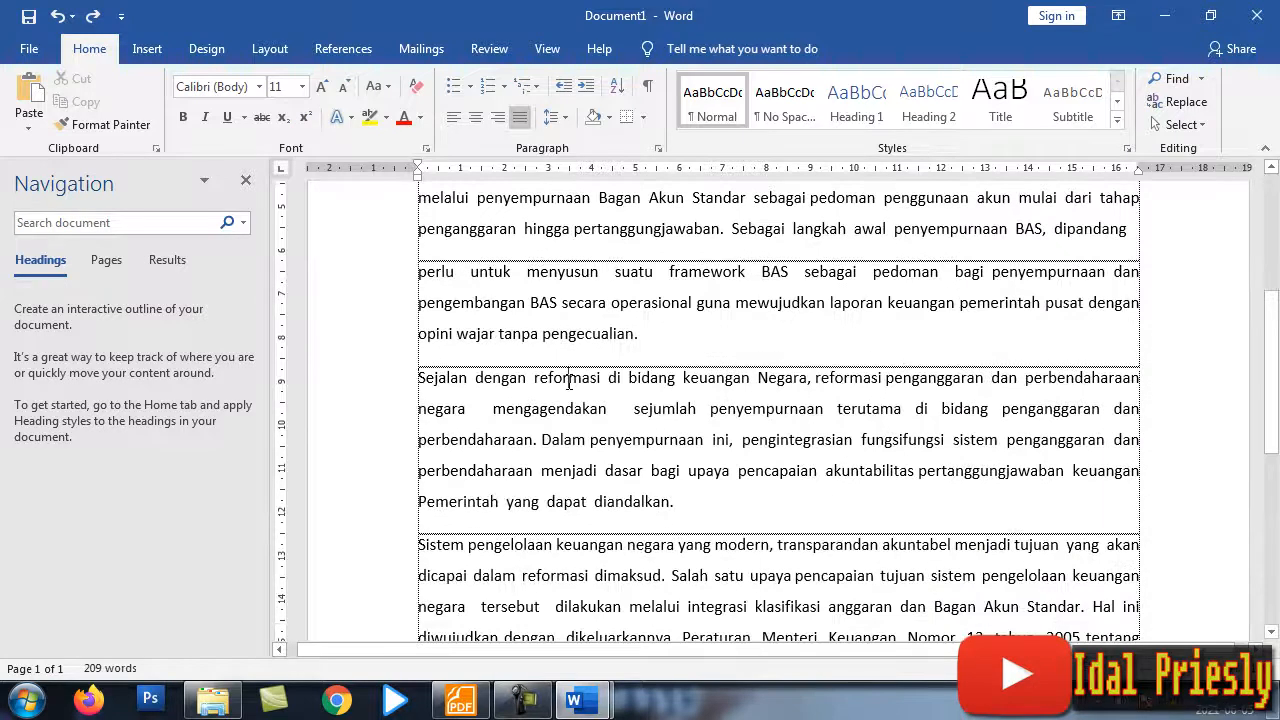
pyautogui.click(569, 380)
pyautogui.hotkey('shift', 'pageup')
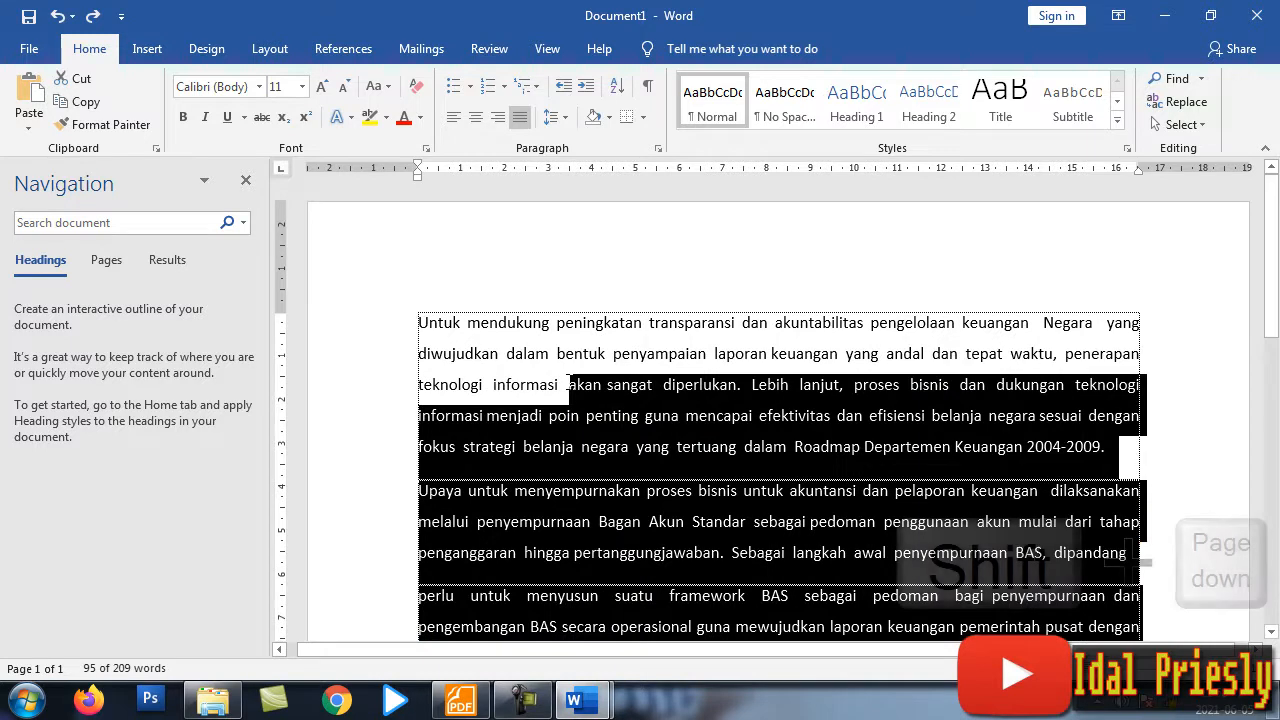
# Step: Select one screen of text downward from inside "reformasi" in the "Sejalan dengan" paragraph, then one screen upward from the same point
pyautogui.hotkey('shift', 'pagedown')
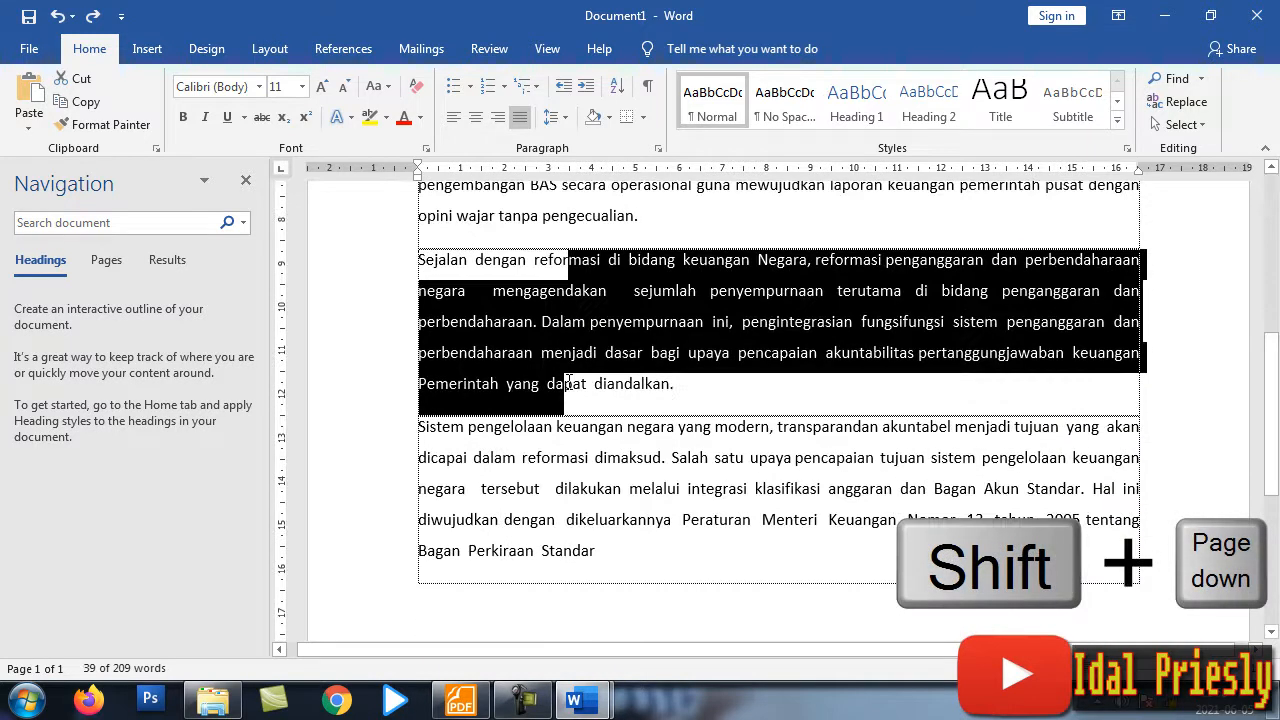
pyautogui.hotkey('shift', 'pageup')
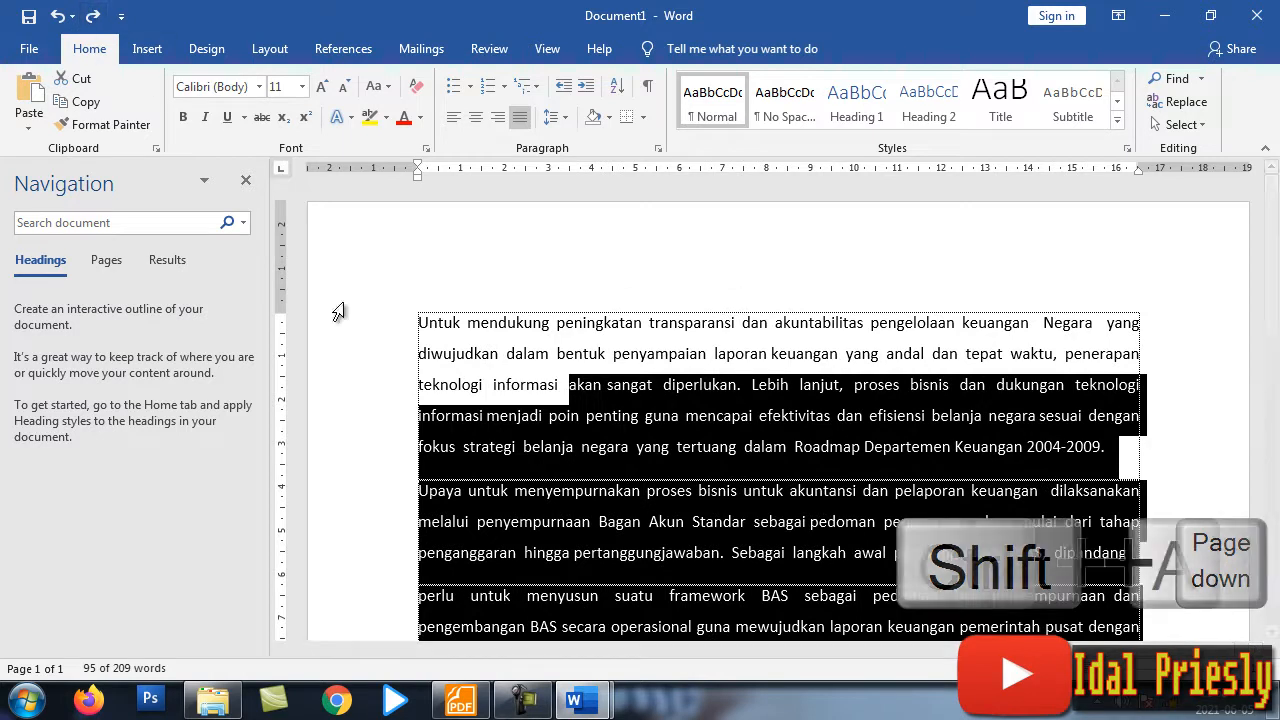
# Step: Select the entire document, clear the selection, then select the entire document again and check it from start to end
pyautogui.hotkey('ctrl', 'a')
pyautogui.click(545, 385)
pyautogui.scroll(-2, 505, 398)
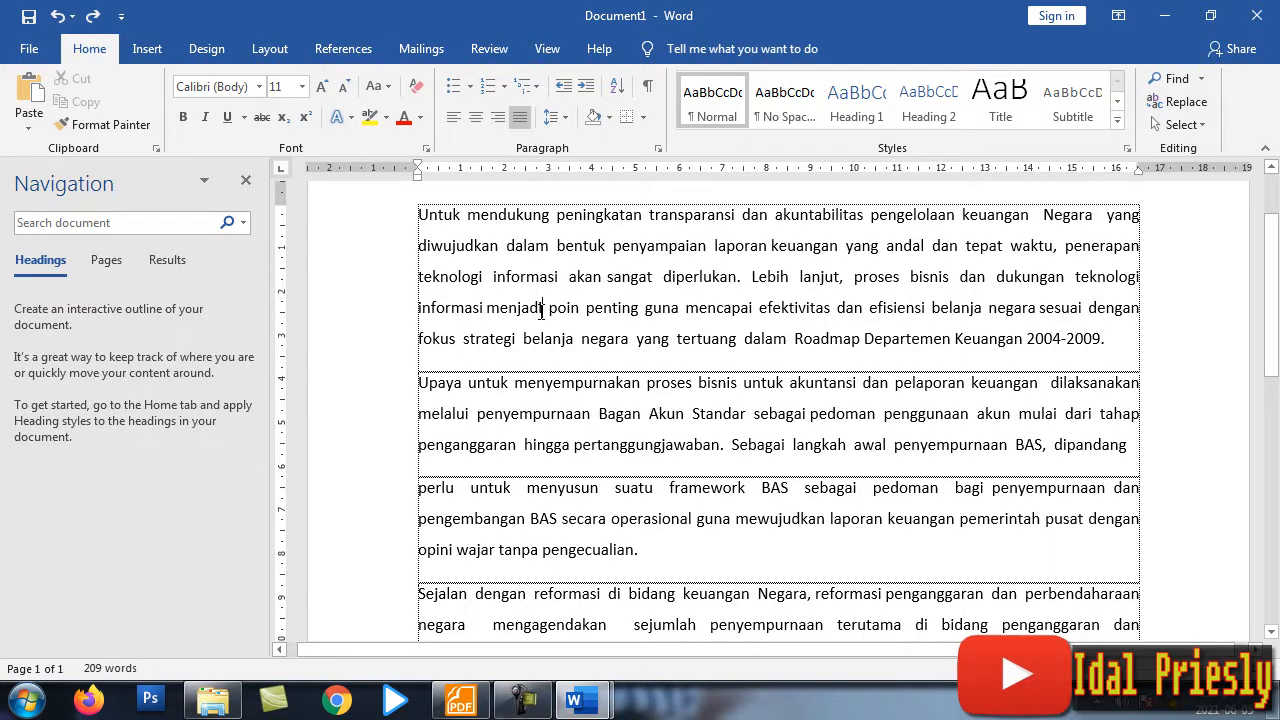
pyautogui.hotkey('ctrl', 'a')
pyautogui.scroll(-3, 735, 550)
pyautogui.scroll(-4, 735, 550)
pyautogui.scroll(6, 700, 575)
pyautogui.scroll(3, 703, 412)
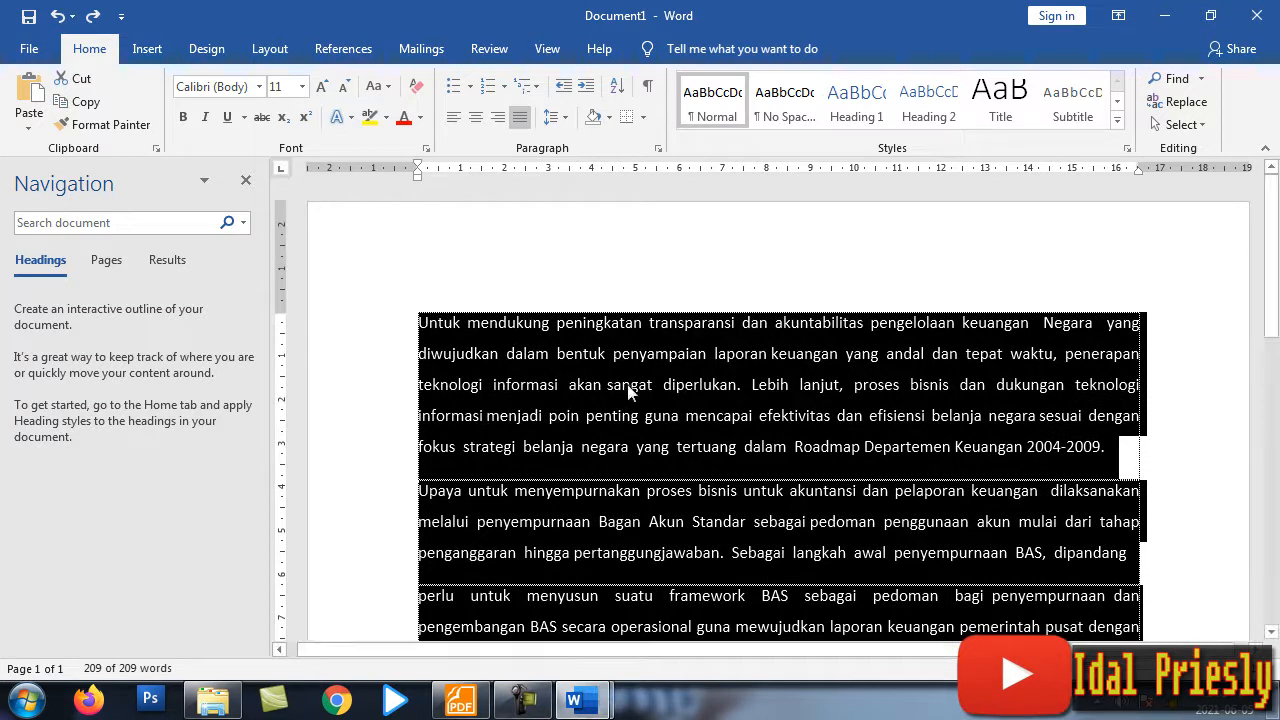
pyautogui.scroll(-1, 628, 390)
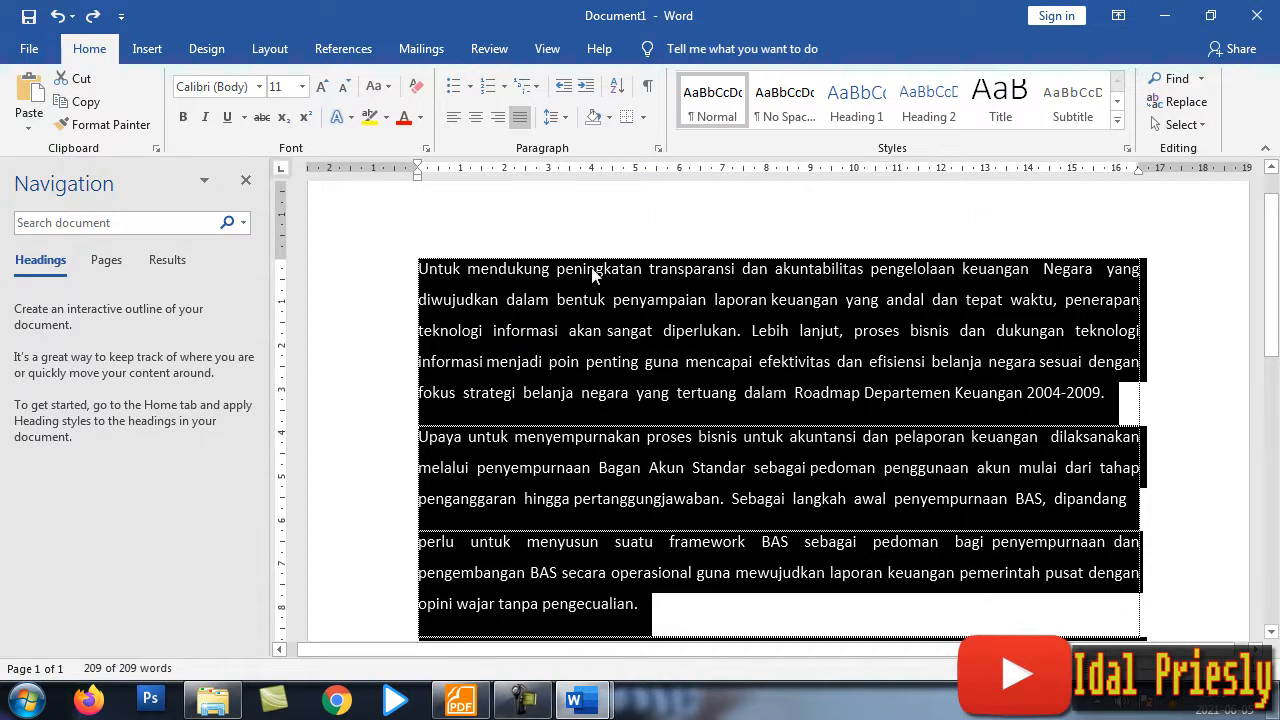
# Step: Copy the selected document text, then cut it and undo the cut
pyautogui.hotkey('ctrl', 'c')
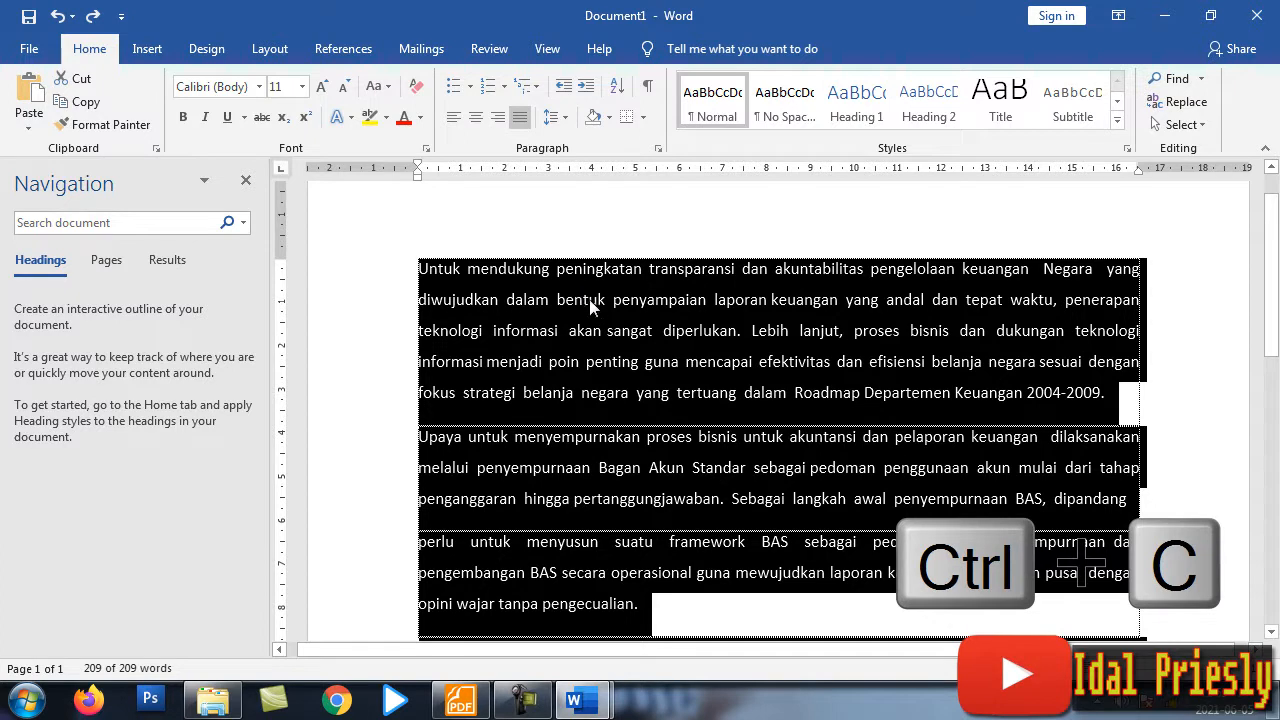
pyautogui.rightClick(591, 305)
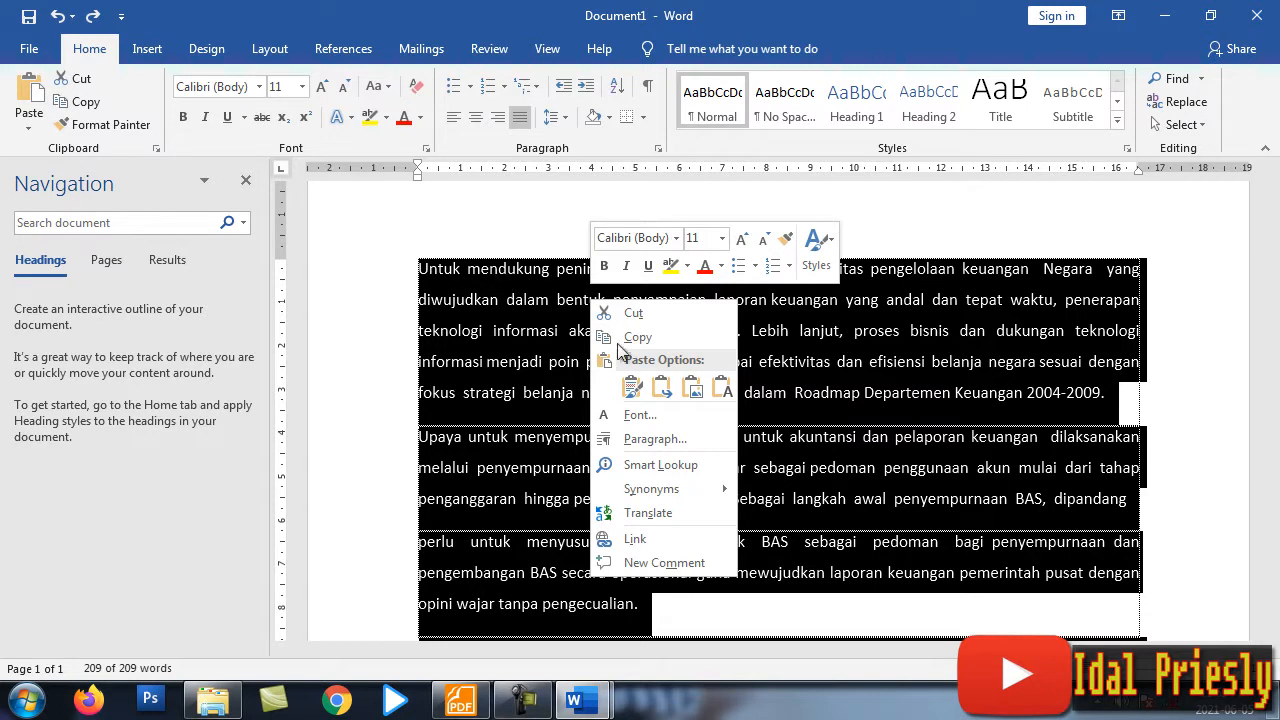
pyautogui.click(645, 310)
pyautogui.hotkey('ctrl', 'z')
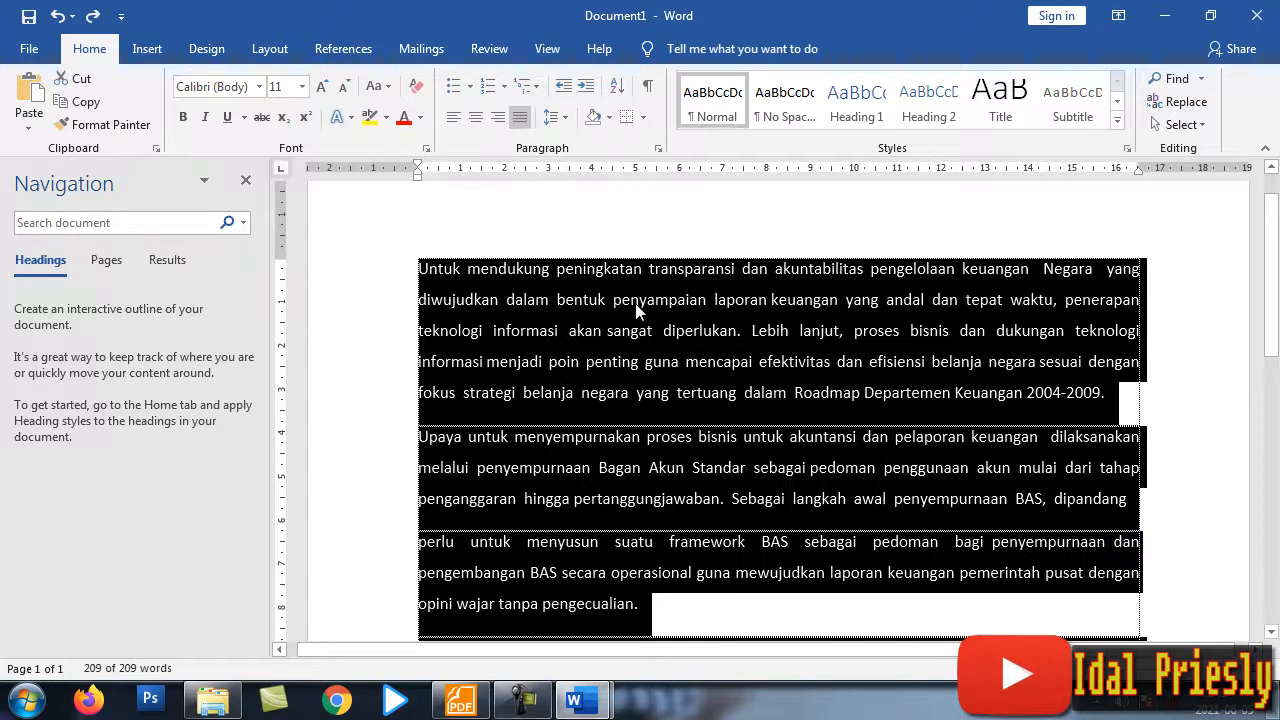
# Step: Copy the whole selected text and paste it into the empty Document2 with Keep Source Formatting
pyautogui.rightClick(637, 304)
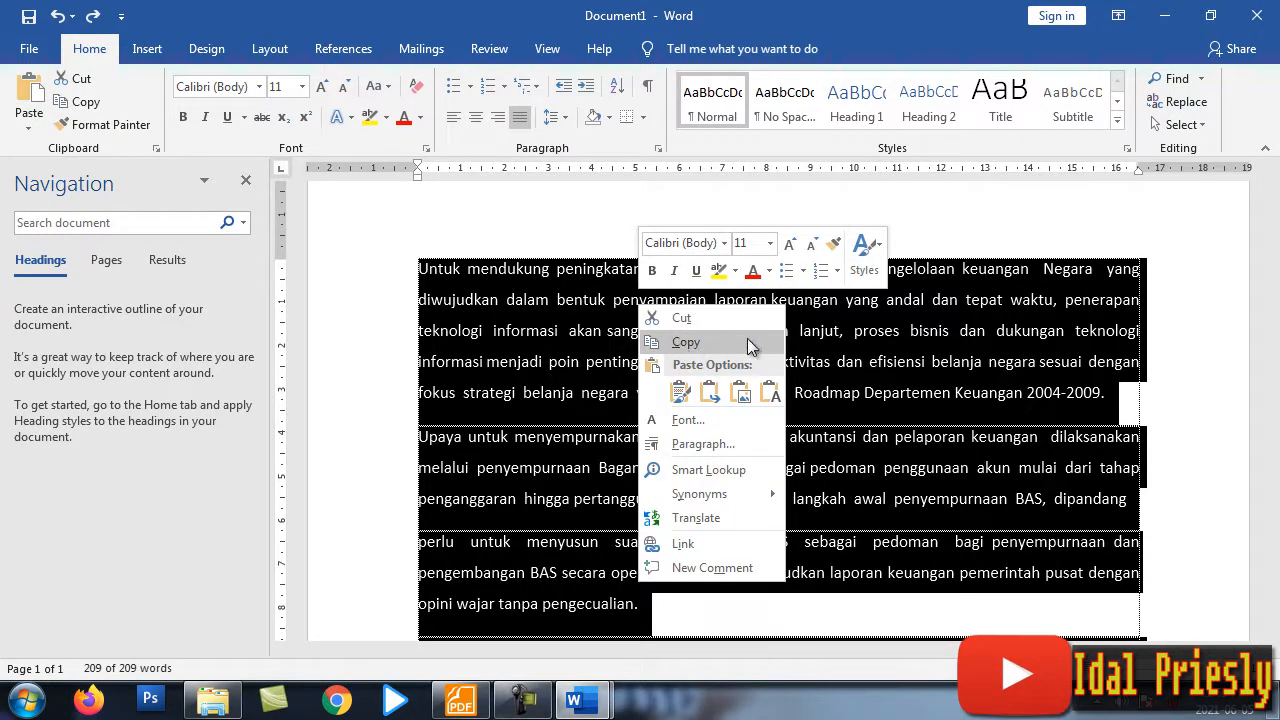
pyautogui.click(703, 345)
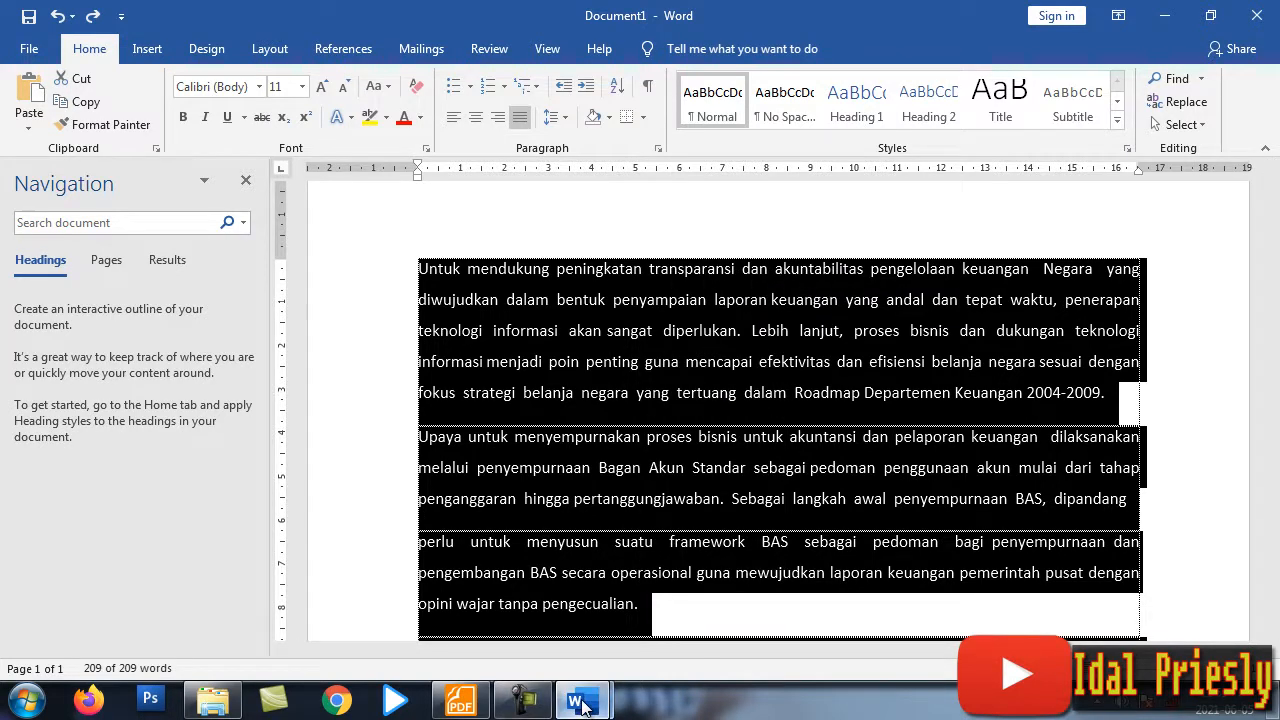
pyautogui.moveTo(583, 706)
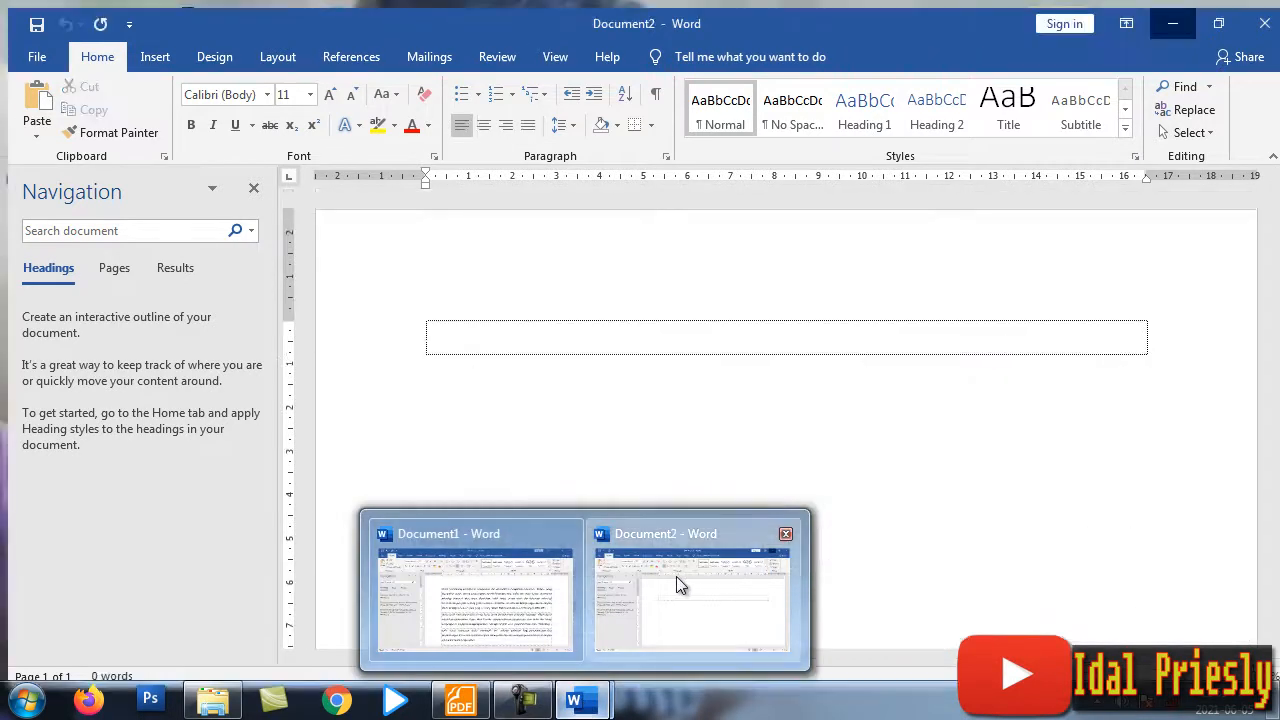
pyautogui.click(676, 576)
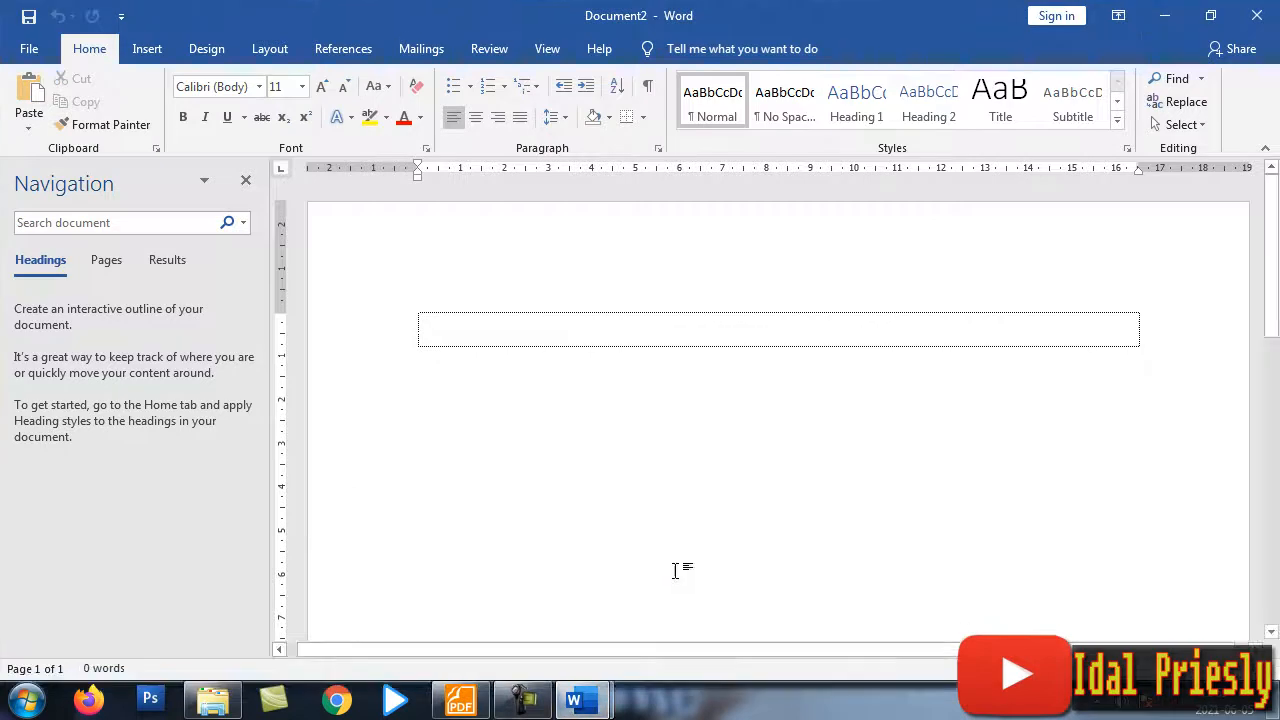
pyautogui.rightClick(564, 335)
pyautogui.click(618, 424)
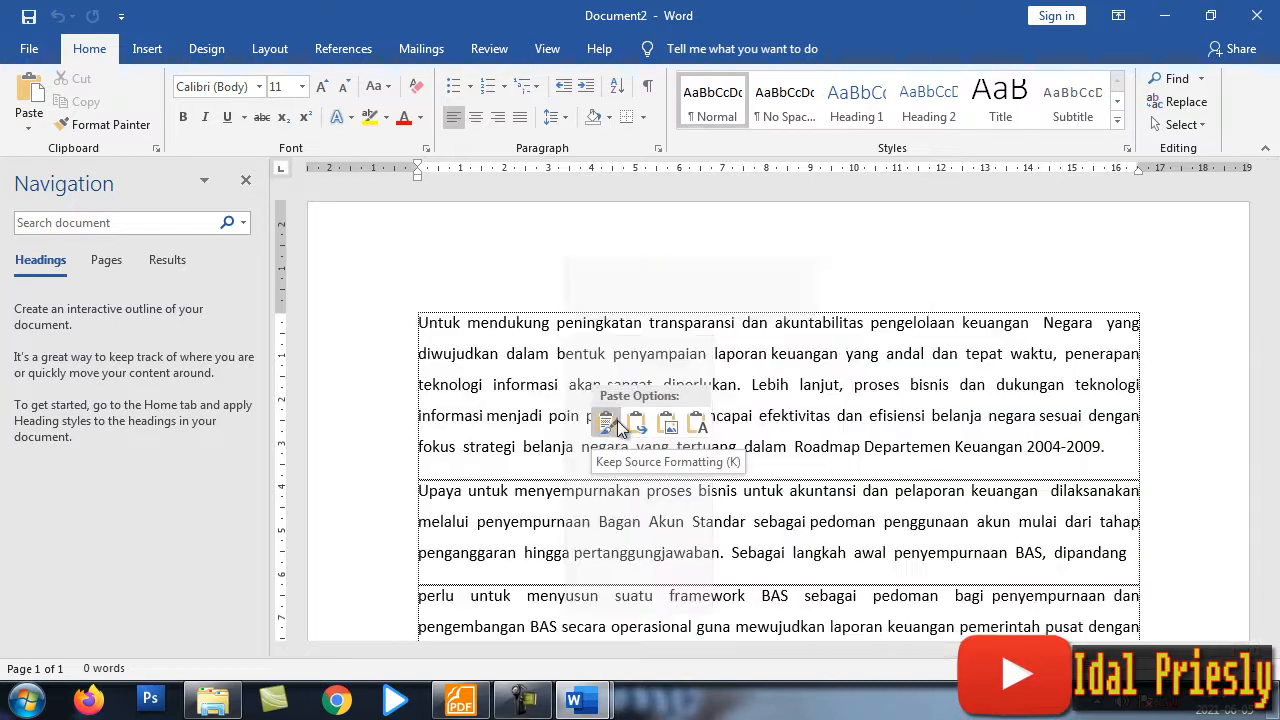
pyautogui.click(618, 424)
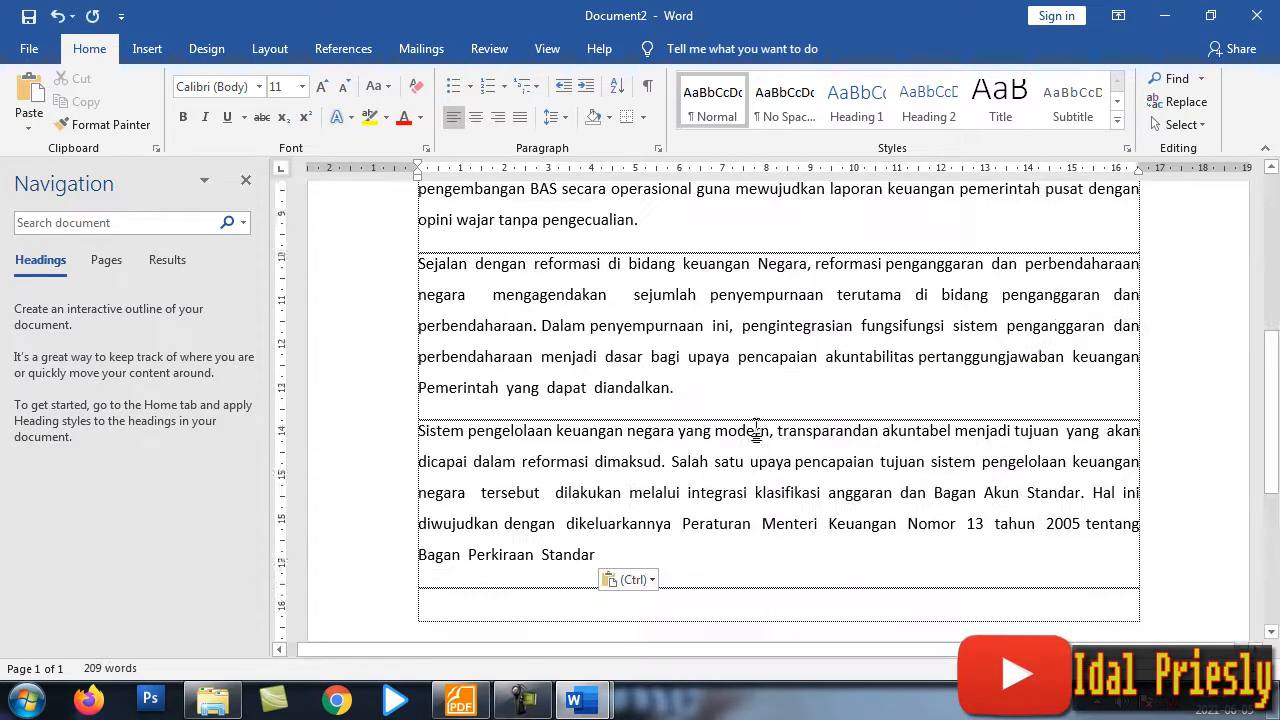
pyautogui.scroll(-3, 757, 428)
pyautogui.scroll(9, 757, 430)
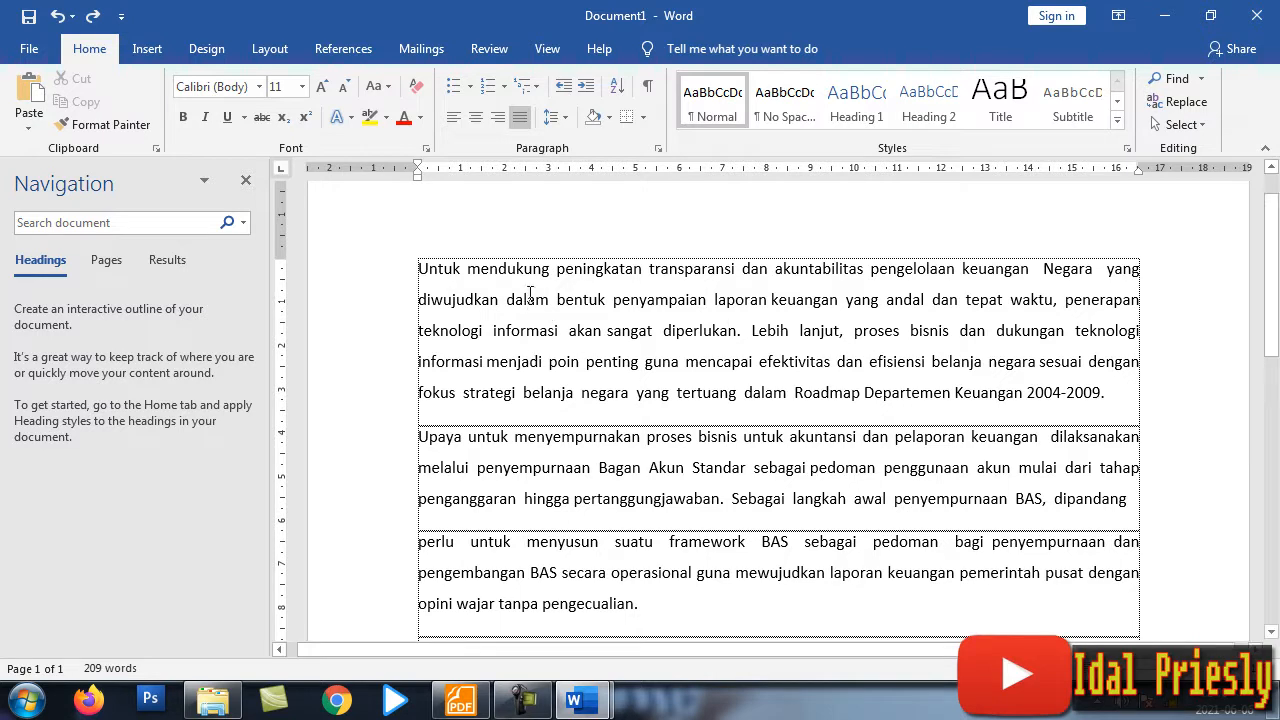
# Step: In Document1, select from inside "dalam" in the second line back to the paragraph start, then to the document's end, and clear the selection
pyautogui.hotkey('ctrl', 'shift', 'Up')
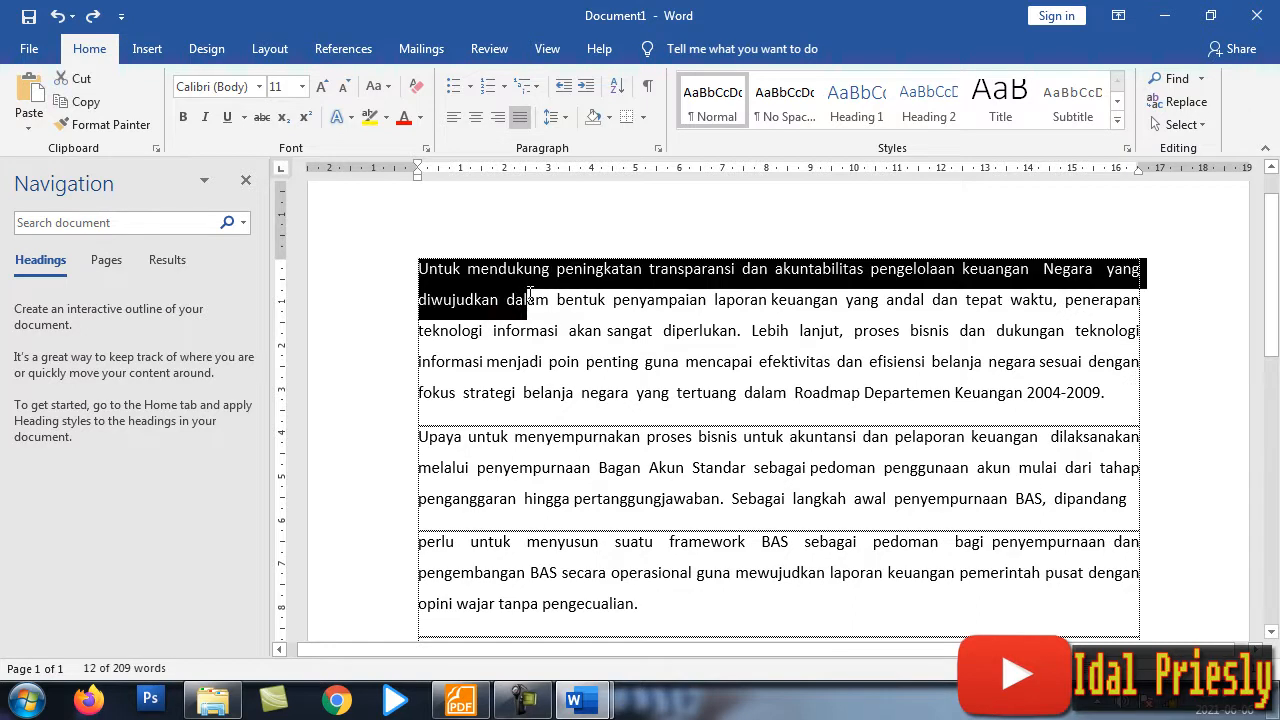
pyautogui.hotkey('ctrl', 'shift', 'End')
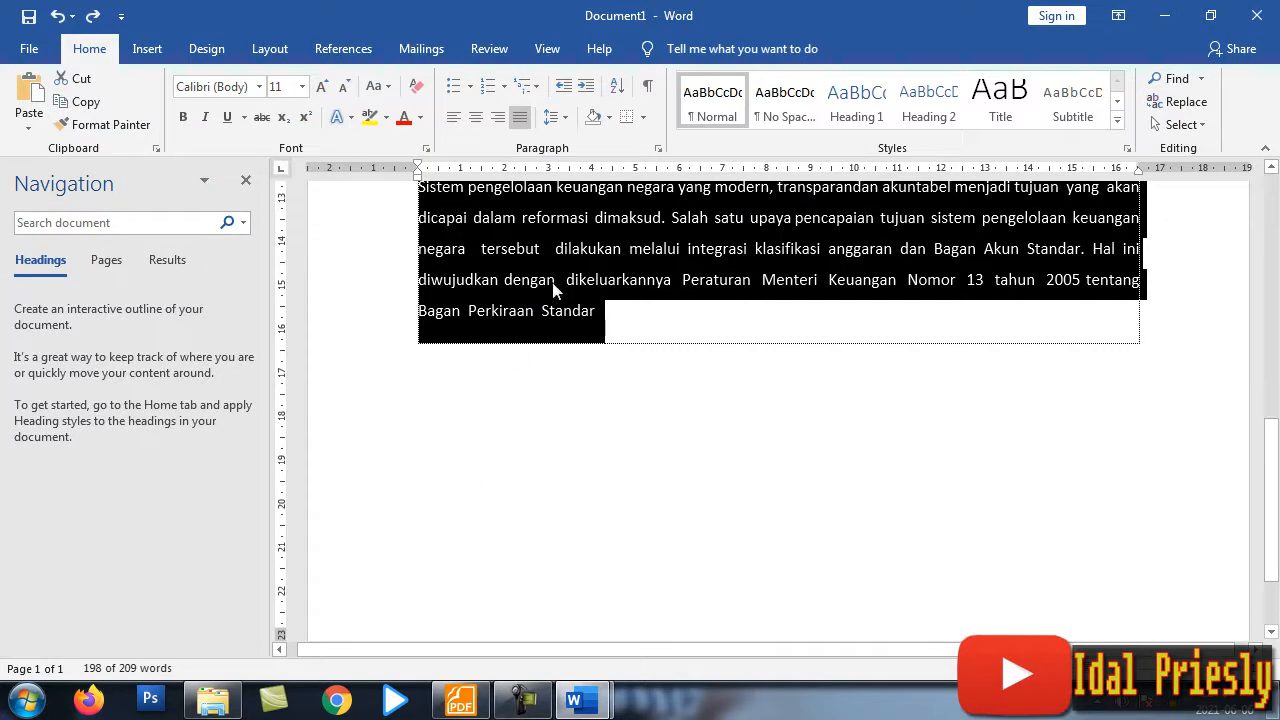
pyautogui.click(628, 300)
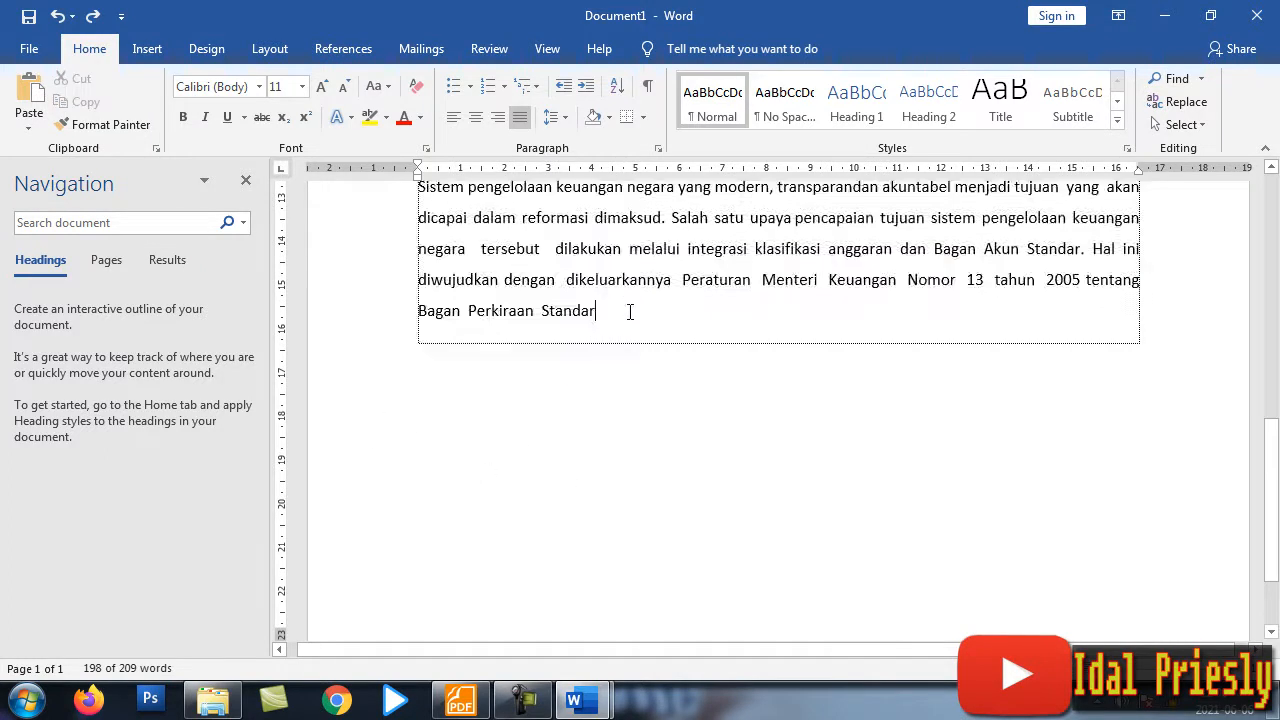
# Step: Select all of Document1's text once more, then clear the selection
pyautogui.scroll(3, 630, 310)
pyautogui.hotkey('ctrl', 'a')
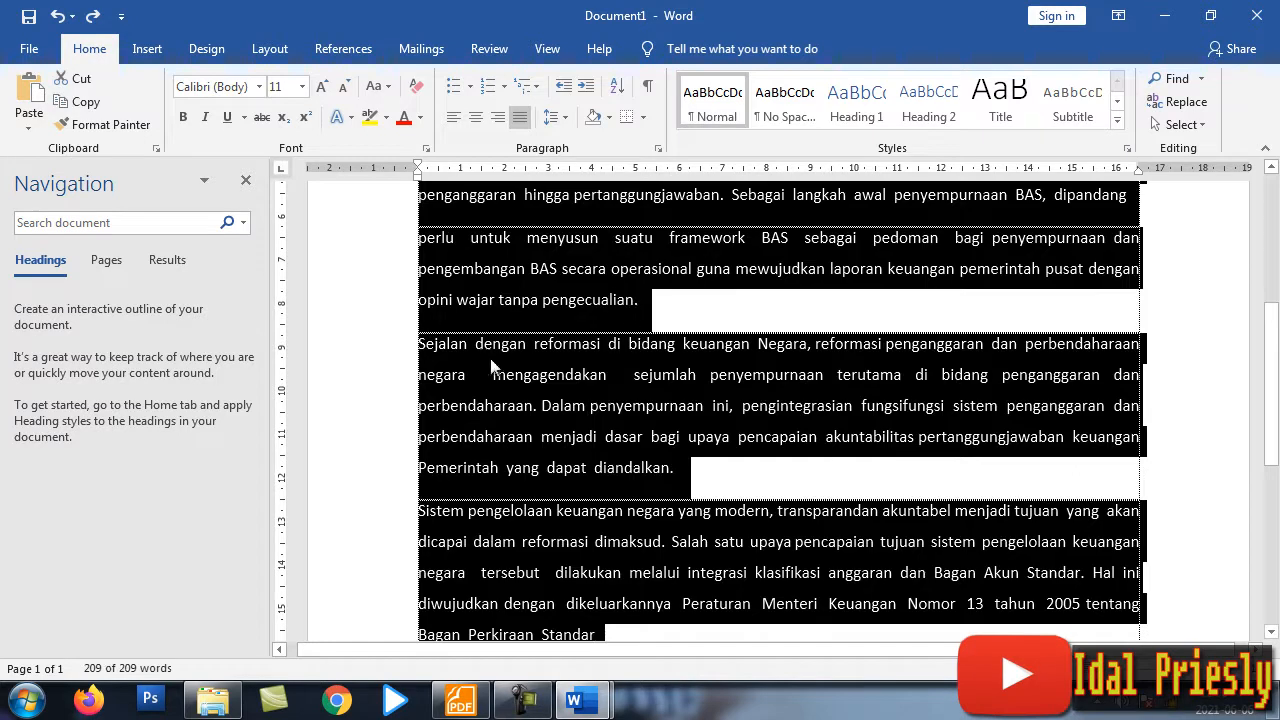
pyautogui.click(562, 340)
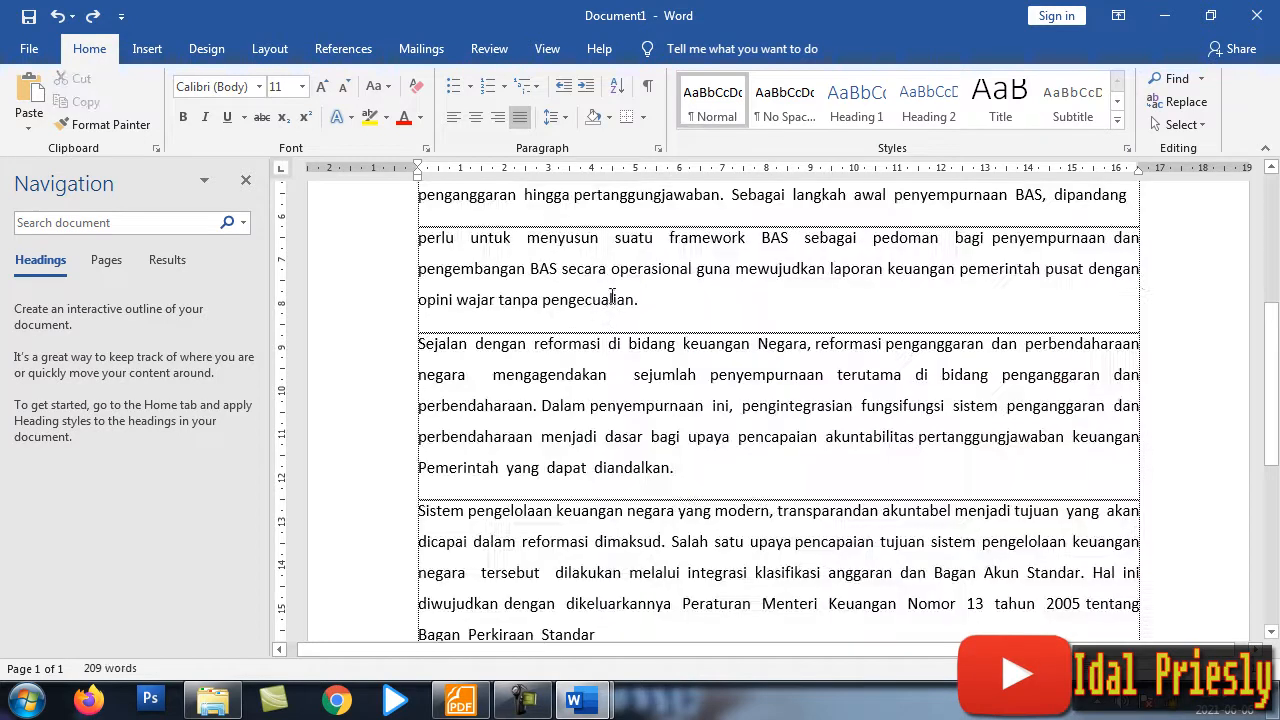
# Step: Select the first paragraph from "Untuk" through "2004-2009" with the pointer, then clear the selection
pyautogui.scroll(5, 617, 311)
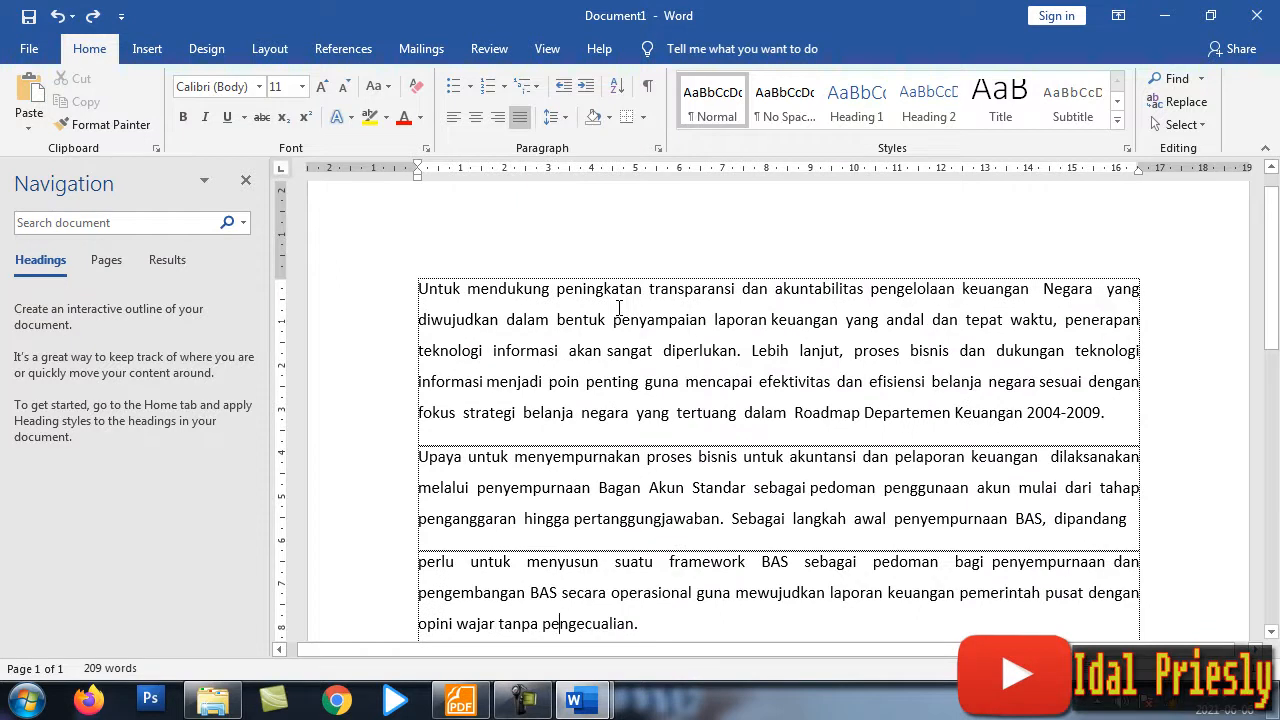
pyautogui.moveTo(420, 290); pyautogui.dragTo(717, 425)
pyautogui.moveTo(743, 422); pyautogui.dragTo(1096, 414)
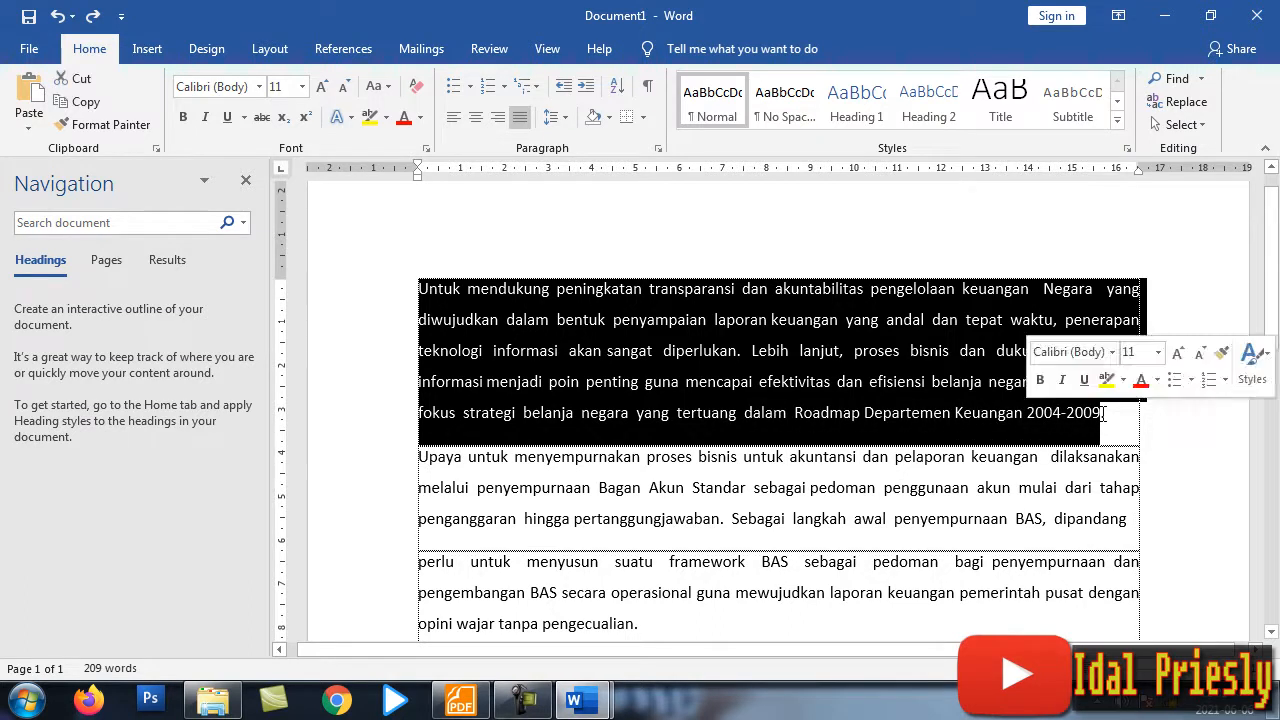
pyautogui.click(676, 350)
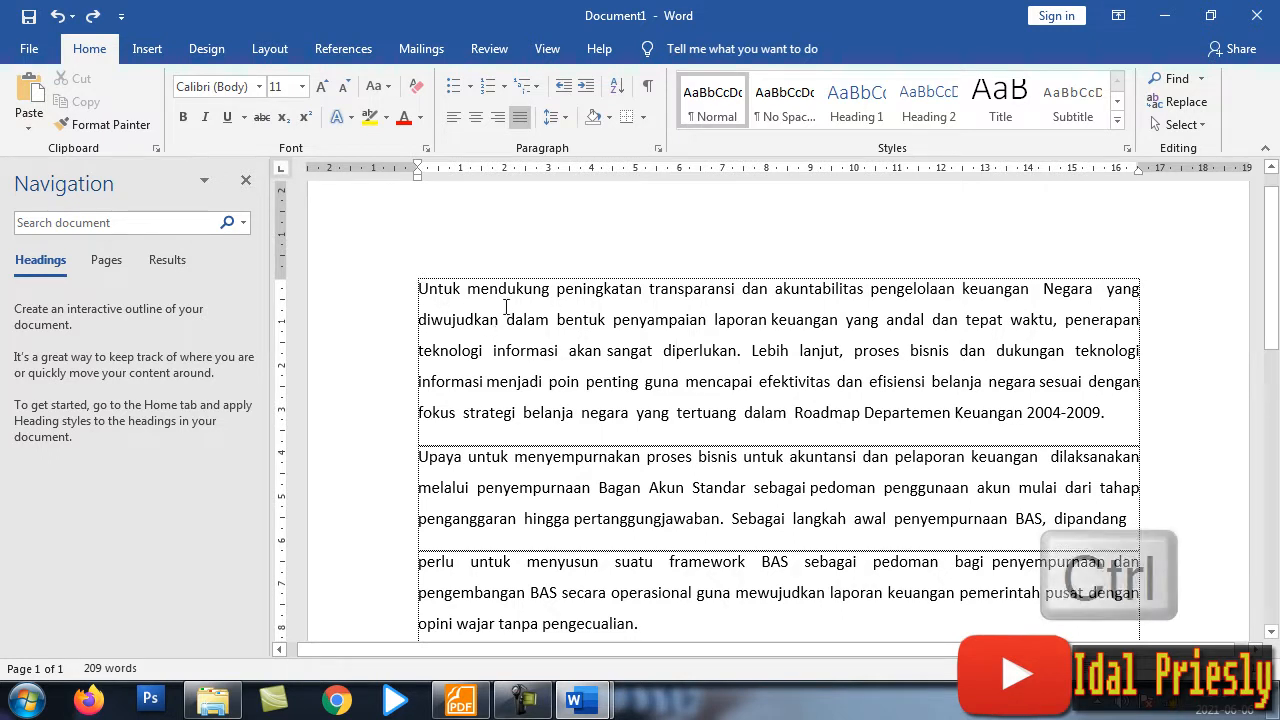
# Step: Select the separate words "Untuk", "lanjut", "Roadmap", "belanja", "transparansi", "pengelolaan", "Negara", "pedoman" and "pertanggungjawaban" together, then clear the selection
pyautogui.keyDown('ctrl'); pyautogui.click(434, 292); pyautogui.keyUp('ctrl')
pyautogui.doubleClick(434, 292)
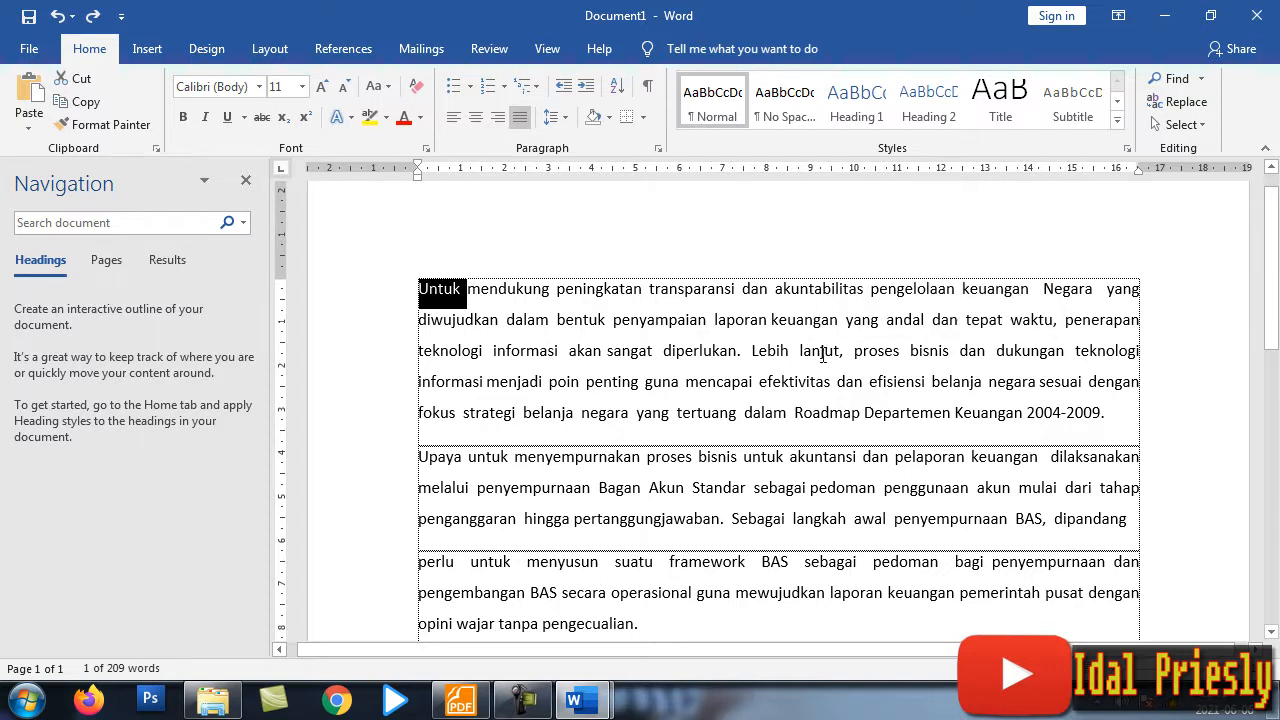
pyautogui.keyDown('ctrl'); pyautogui.doubleClick(820, 352); pyautogui.keyUp('ctrl')
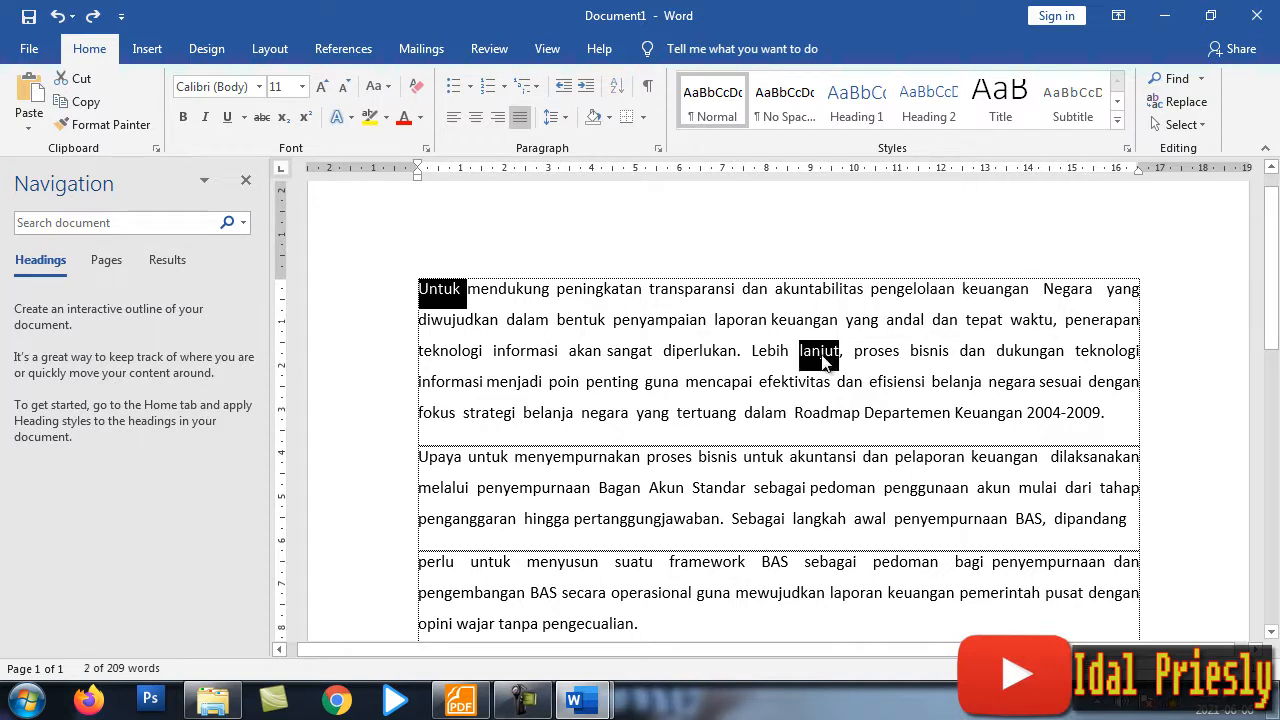
pyautogui.keyDown('ctrl'); pyautogui.doubleClick(828, 422); pyautogui.keyUp('ctrl')
pyautogui.keyDown('ctrl'); pyautogui.doubleClick(555, 417); pyautogui.keyUp('ctrl')
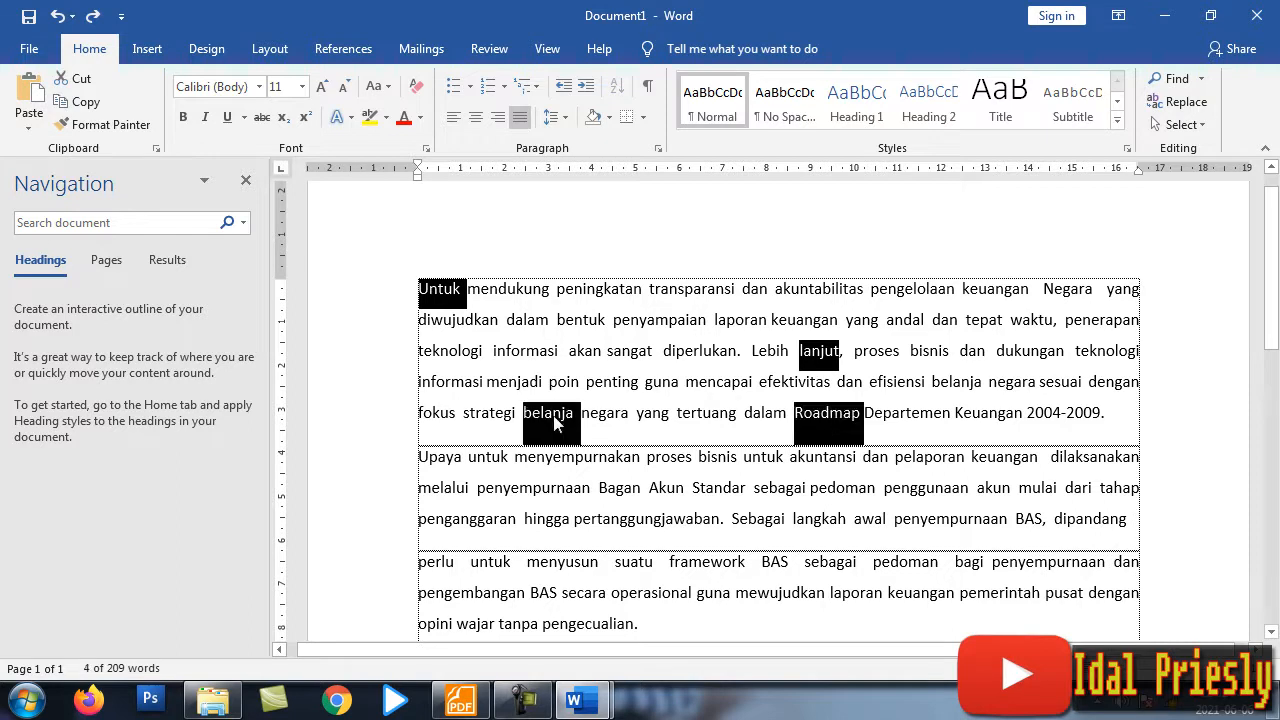
pyautogui.keyDown('ctrl'); pyautogui.doubleClick(684, 290); pyautogui.keyUp('ctrl')
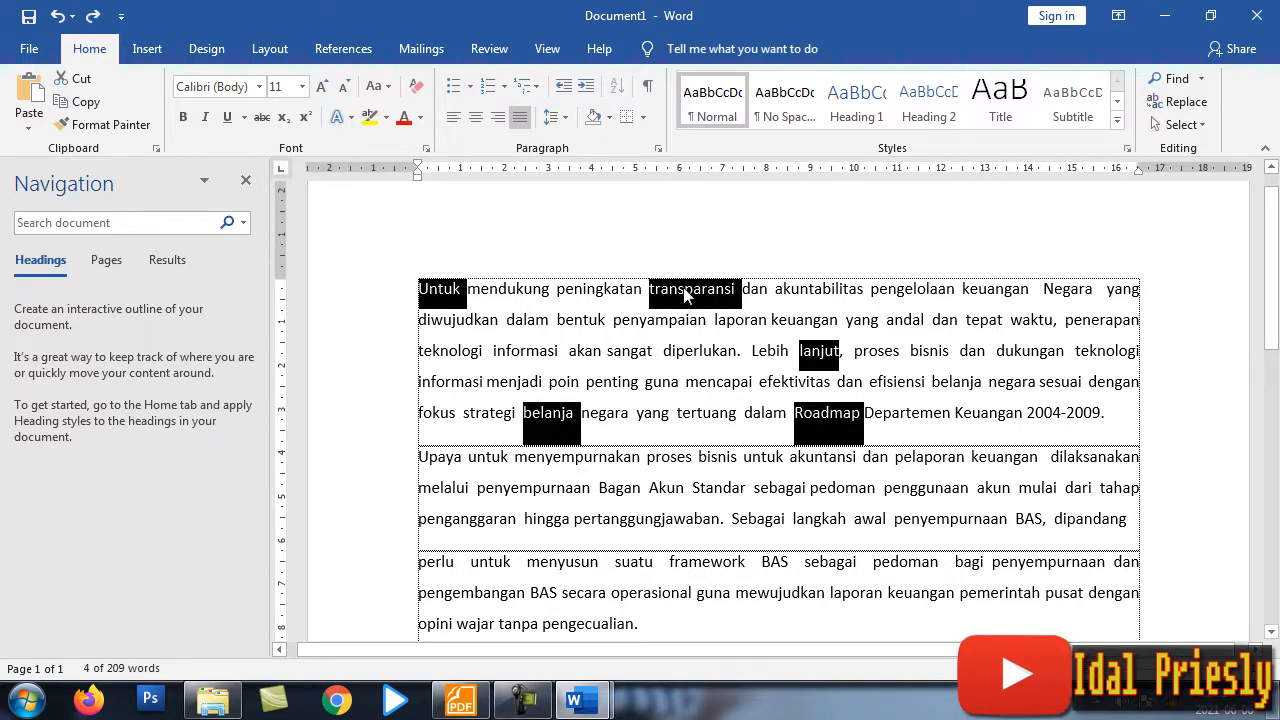
pyautogui.keyDown('ctrl'); pyautogui.doubleClick(931, 292); pyautogui.keyUp('ctrl')
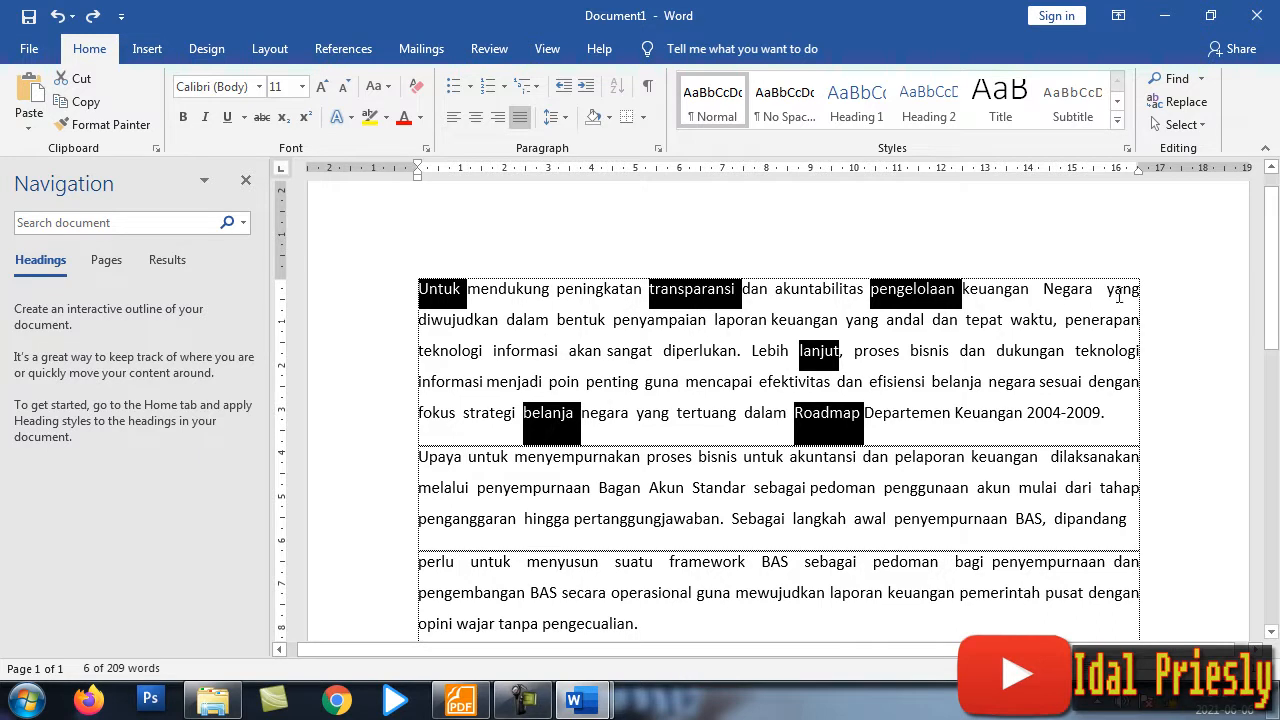
pyautogui.keyDown('ctrl'); pyautogui.doubleClick(1070, 290); pyautogui.keyUp('ctrl')
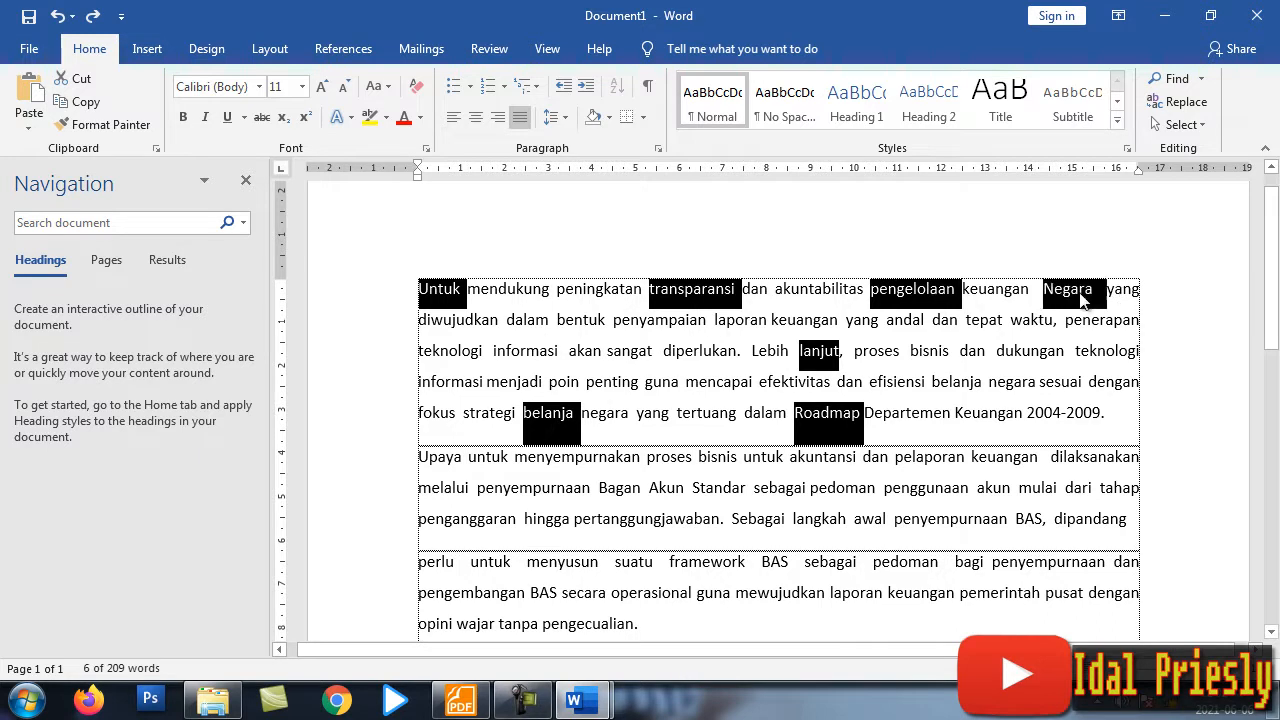
pyautogui.keyDown('ctrl'); pyautogui.doubleClick(842, 490); pyautogui.keyUp('ctrl')
pyautogui.keyDown('ctrl'); pyautogui.doubleClick(600, 522); pyautogui.keyUp('ctrl')
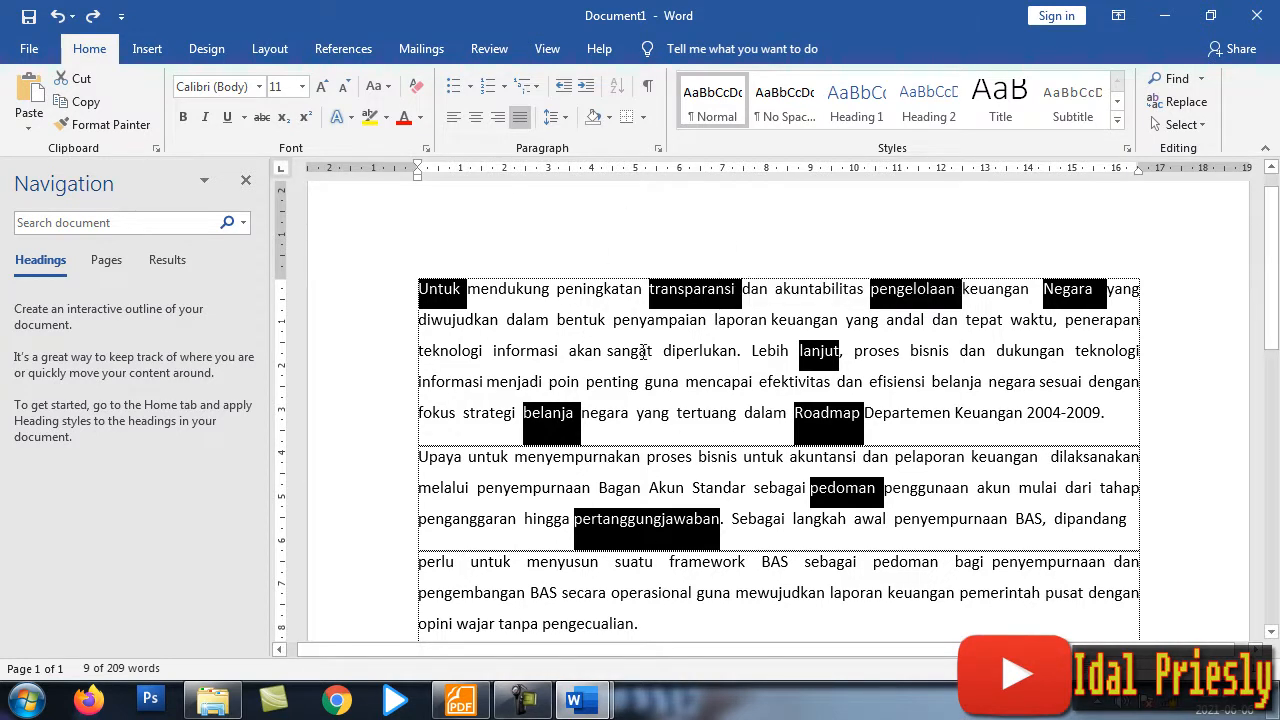
pyautogui.click(607, 320)
# Step: Select a vertical block covering the line beginnings from "Untuk mendukung" down to "pengembangan BAS", then clear the selection
pyautogui.moveTo(418, 290); pyautogui.dragTo(567, 600)
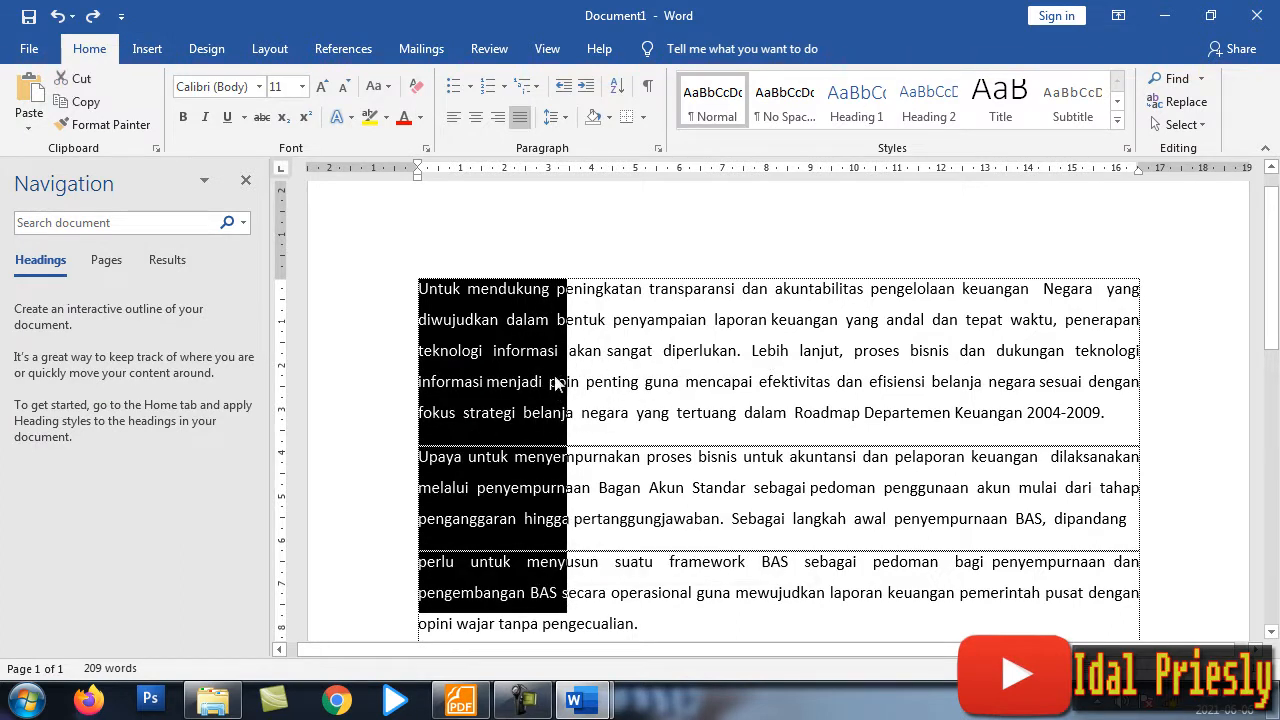
pyautogui.scroll(-3, 553, 382)
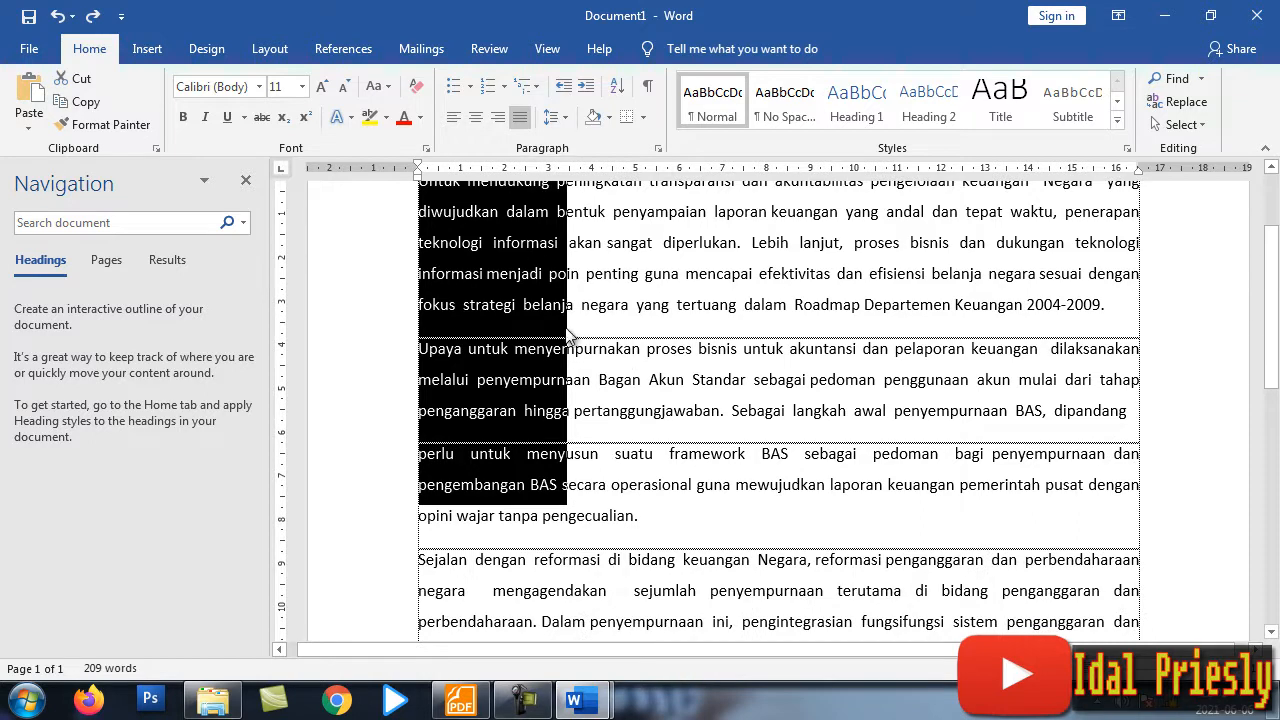
pyautogui.scroll(3, 515, 245)
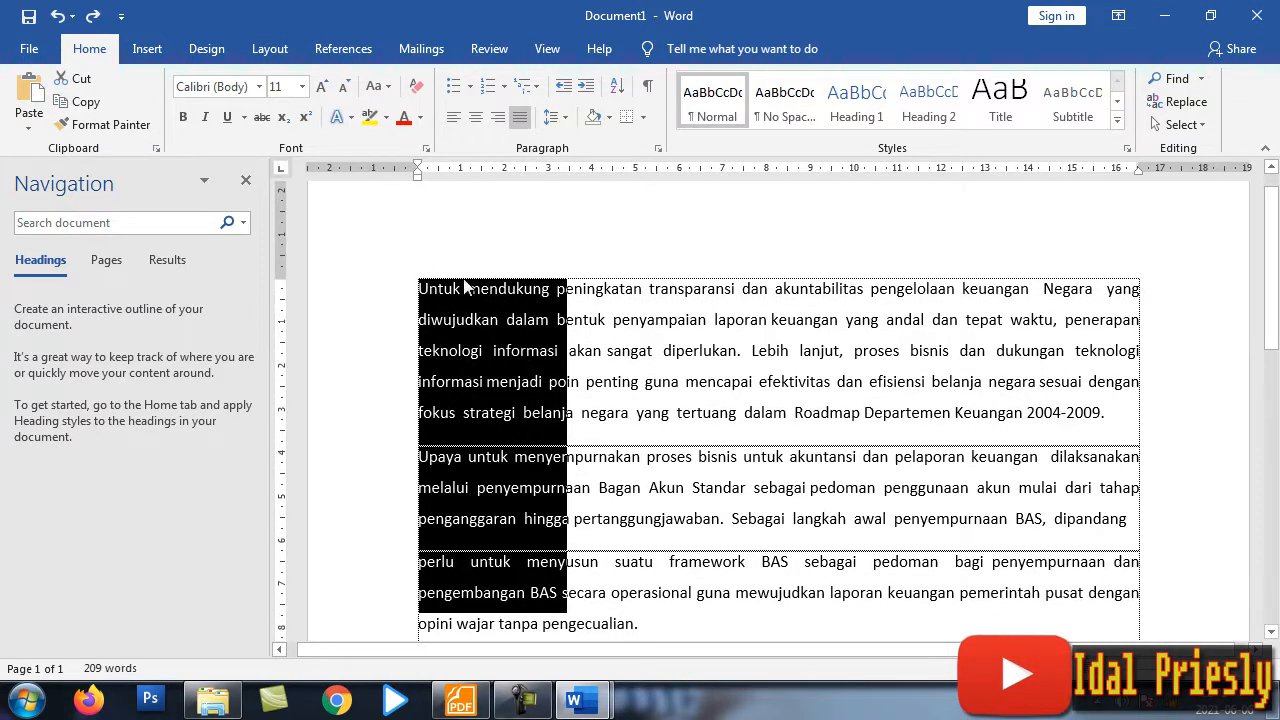
pyautogui.click(500, 414)
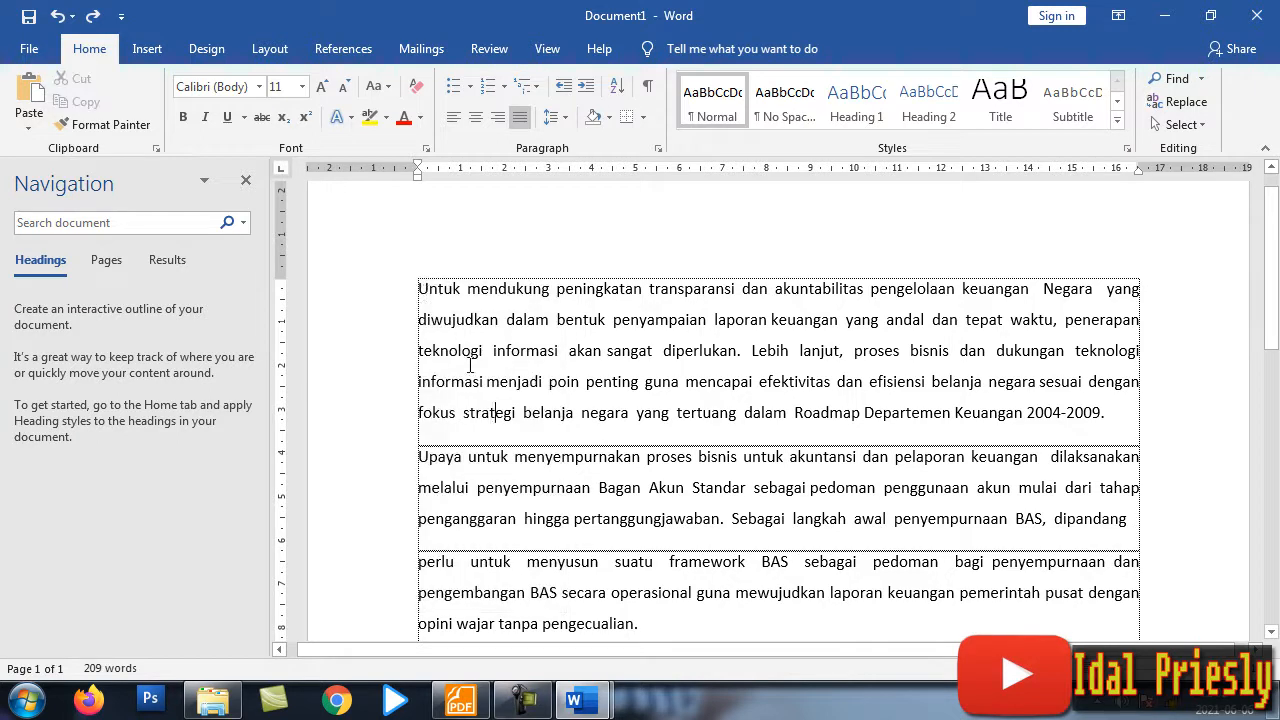
# Step: Select the text from the start of the first paragraph to inside "dalam" in the second line
pyautogui.moveTo(420, 286); pyautogui.dragTo(537, 298)
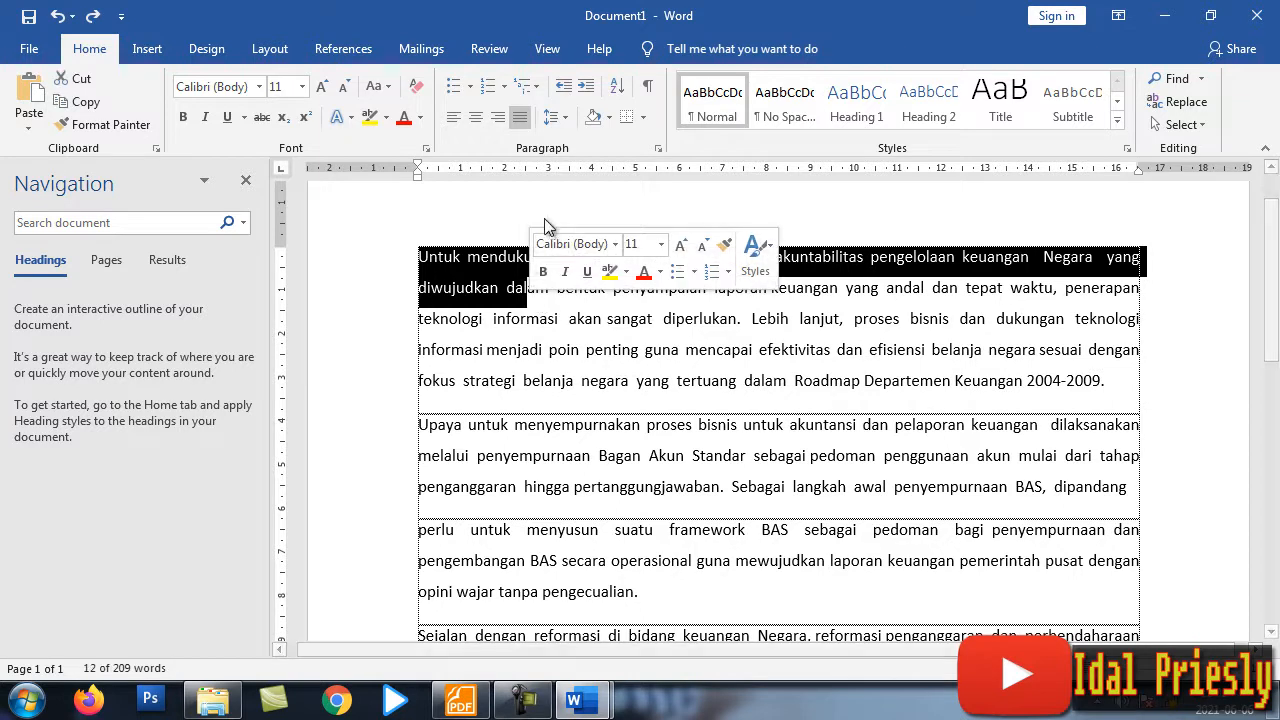
# Step: Select a vertical block covering the line beginnings from "Untuk menduku" down past "perbendaharaan" and delete it
pyautogui.scroll(-2, 534, 234)
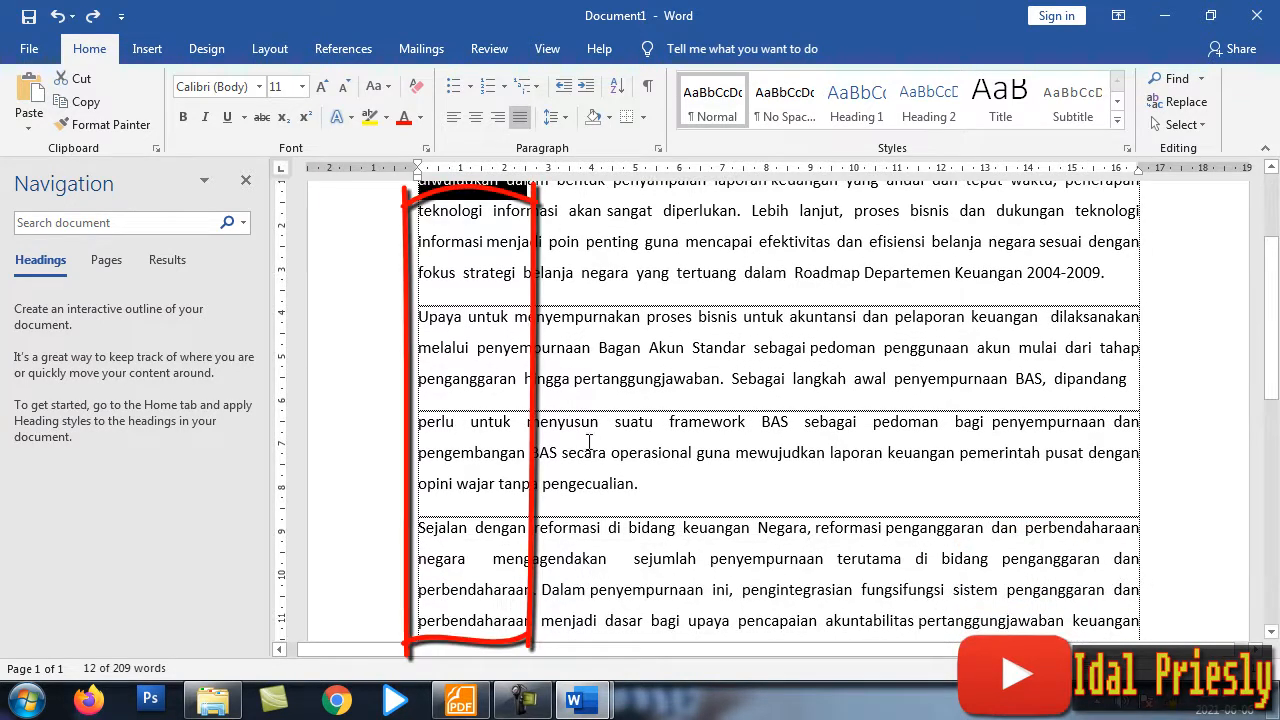
pyautogui.scroll(1, 633, 351)
pyautogui.scroll(2, 472, 326)
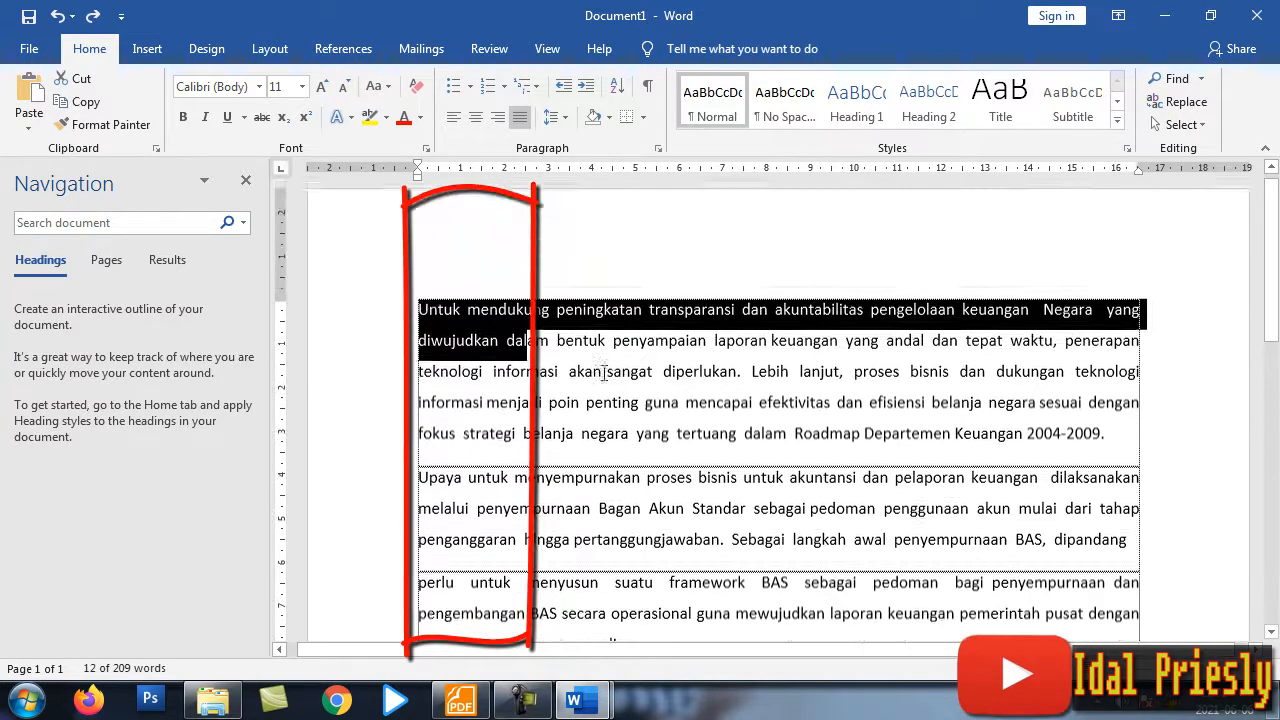
pyautogui.click(424, 318)
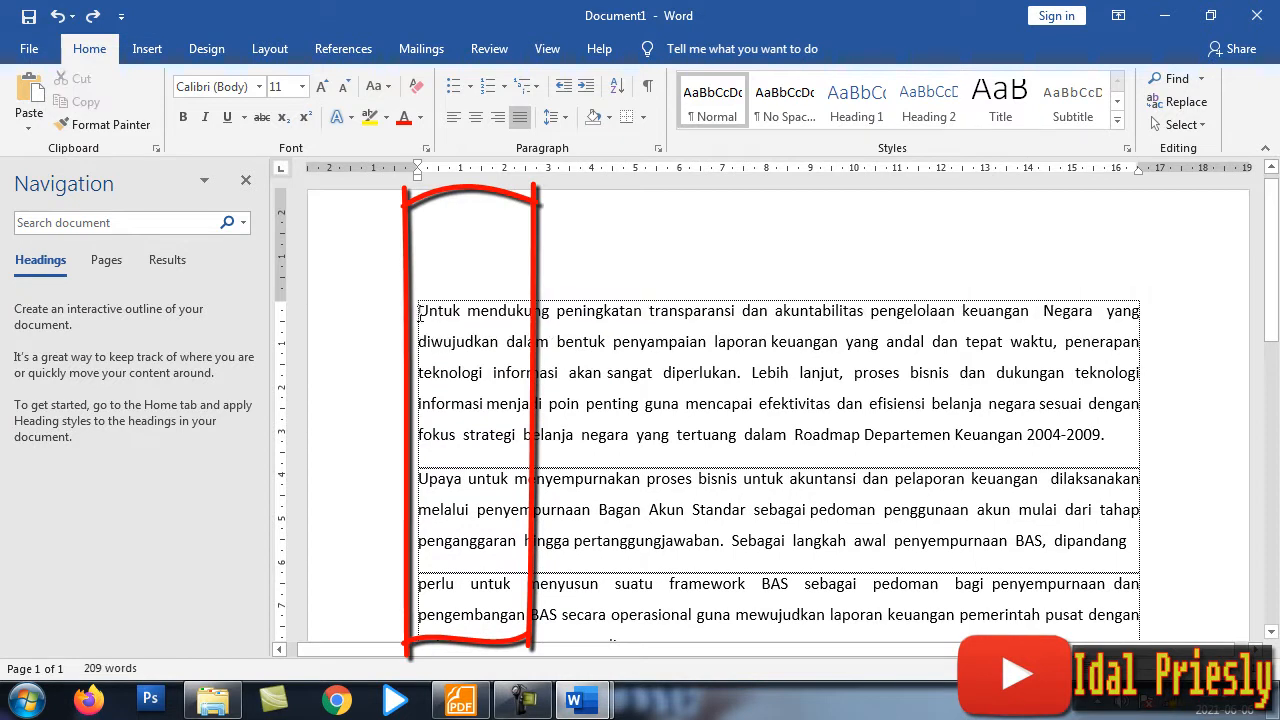
pyautogui.press('alt')
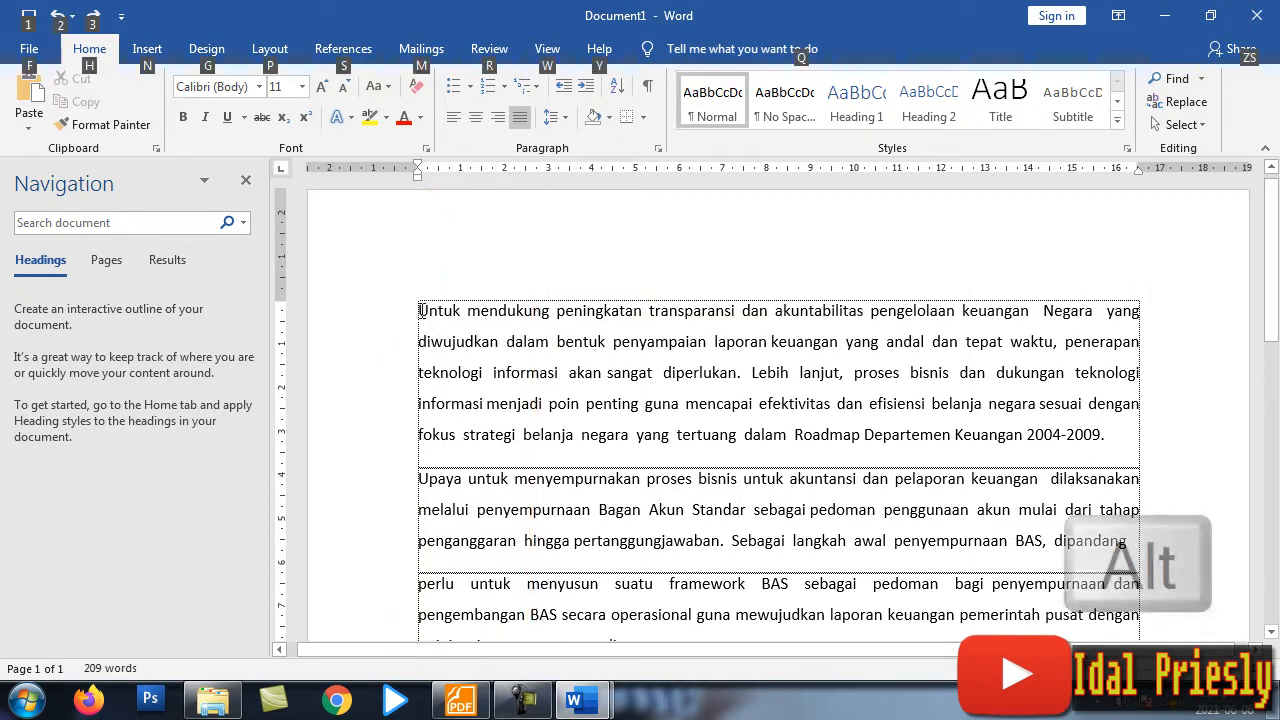
pyautogui.moveTo(418, 310); pyautogui.dragTo(535, 366)
pyautogui.scroll(7, 537, 280)
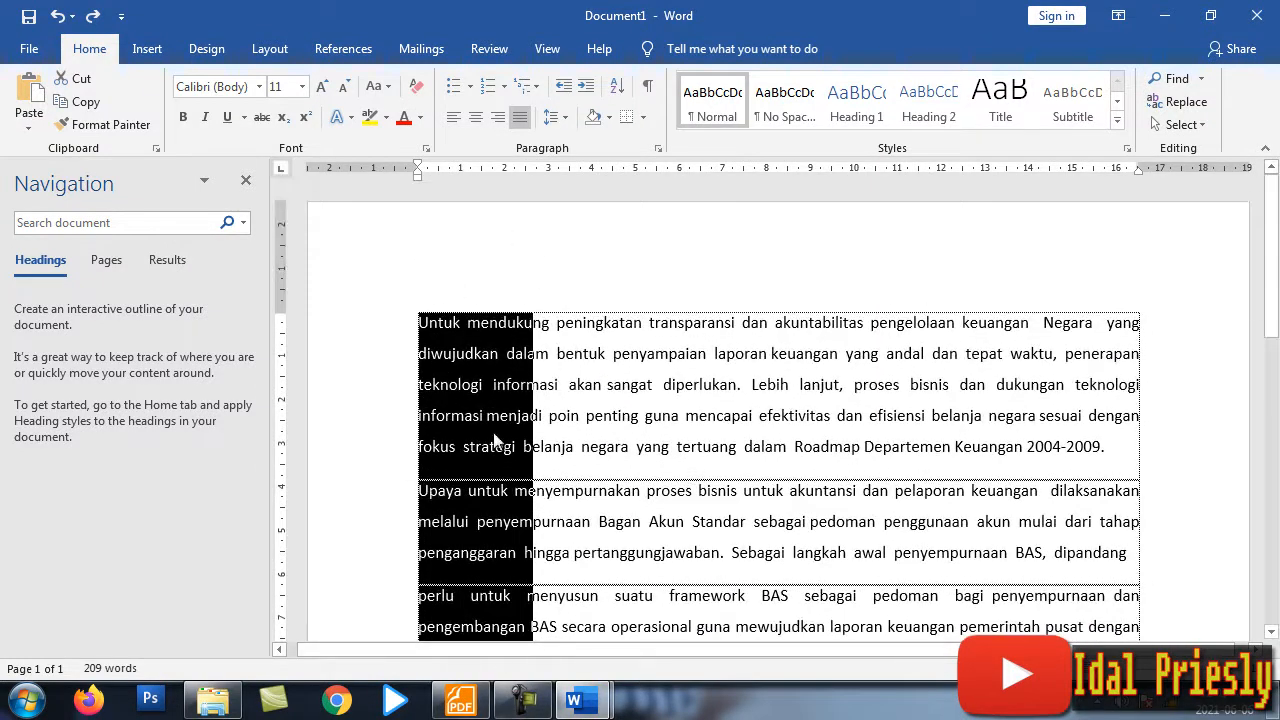
pyautogui.scroll(-3, 490, 432)
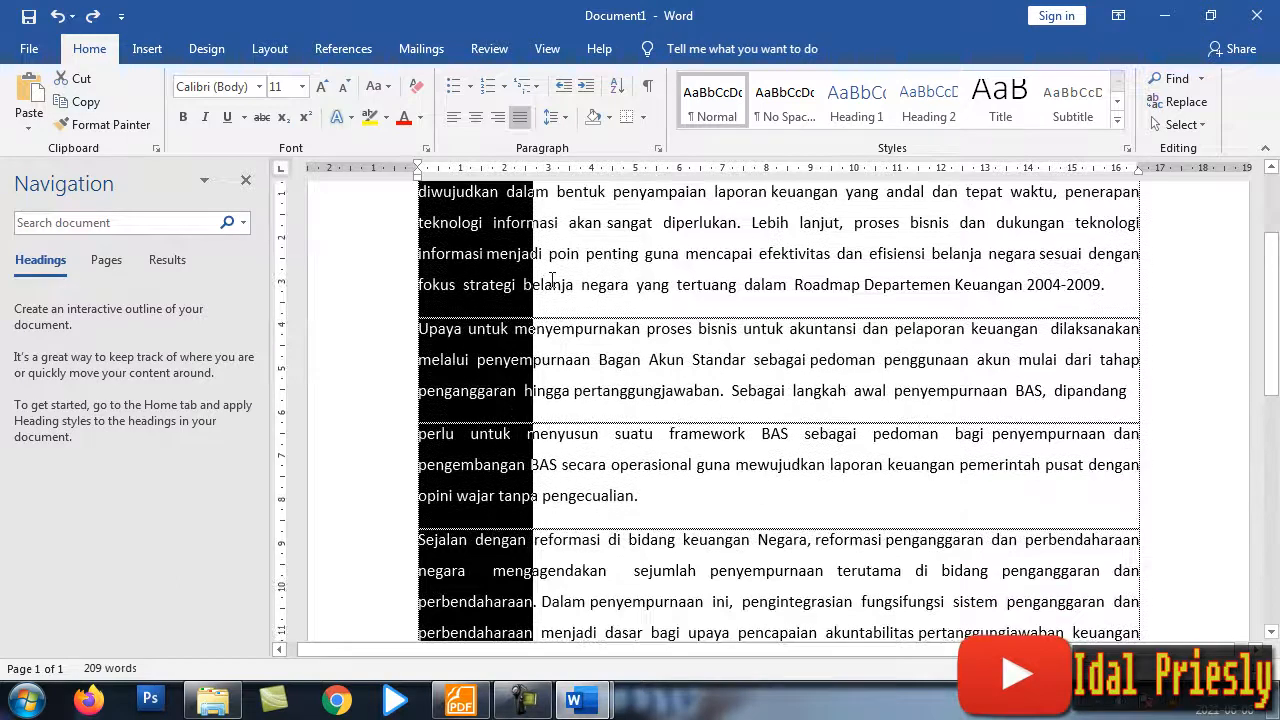
pyautogui.press('Delete')
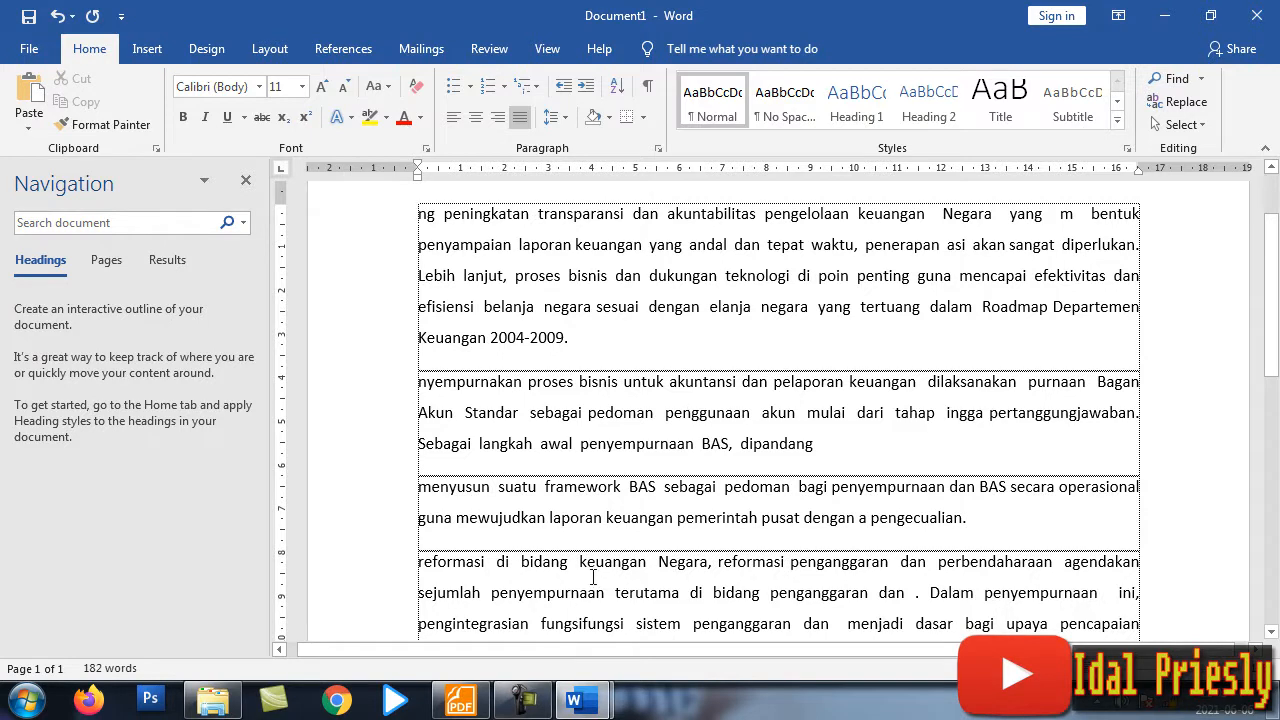
# Step: Undo the deletion of the vertical text block and clear the selection
pyautogui.hotkey('ctrl', 'z')
pyautogui.click(582, 475)
pyautogui.scroll(2, 683, 497)
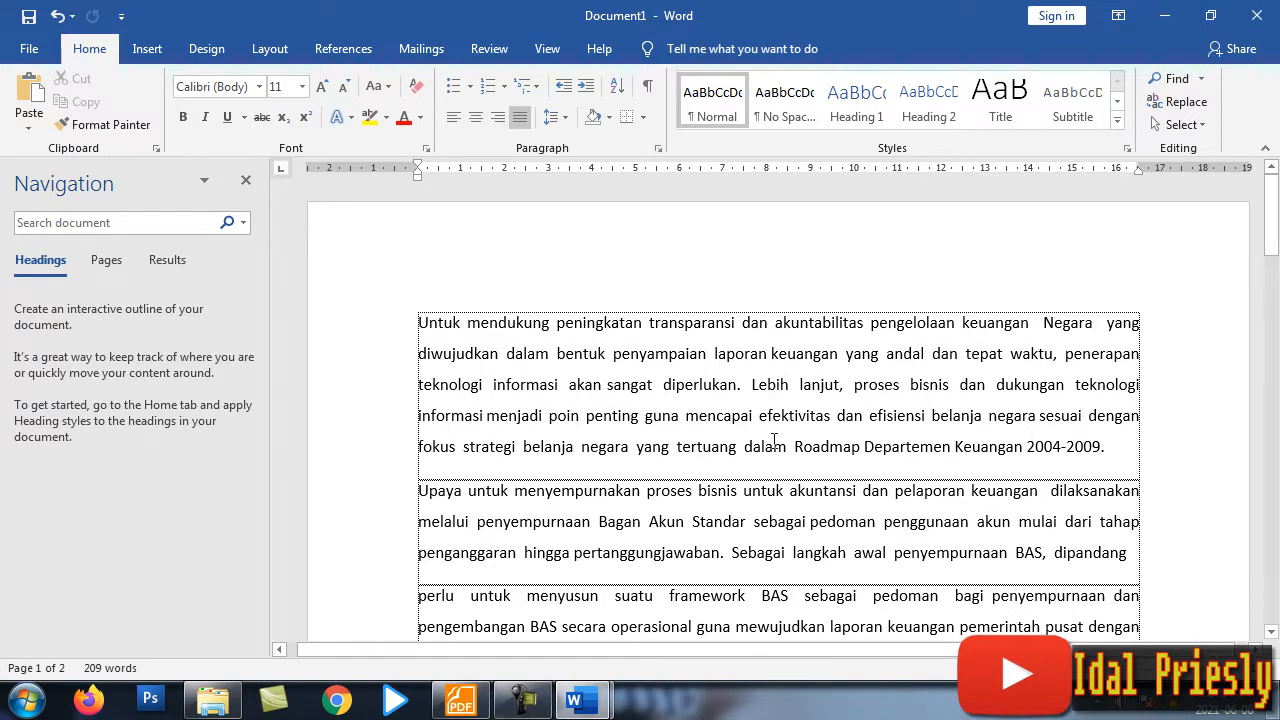
# Step: Select the first paragraph from "Untuk mendukung" through "2004-2009." and cut it
pyautogui.scroll(-1, 774, 440)
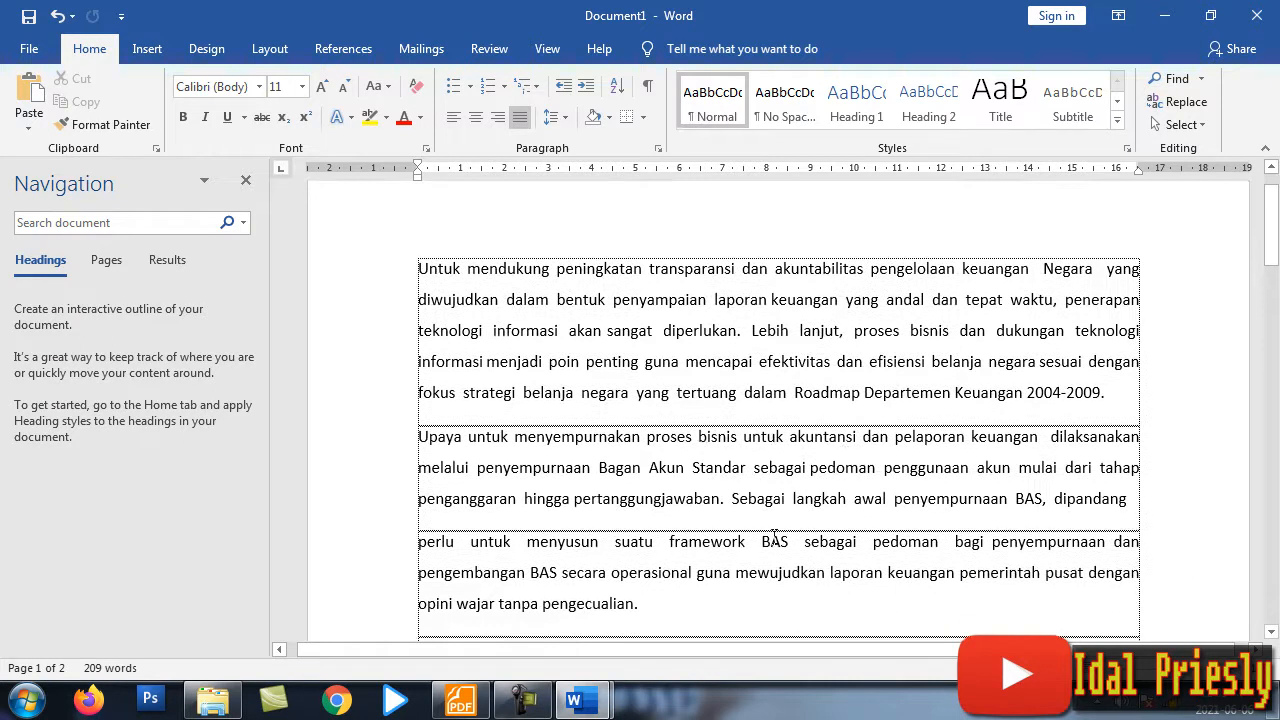
pyautogui.scroll(-2, 569, 488)
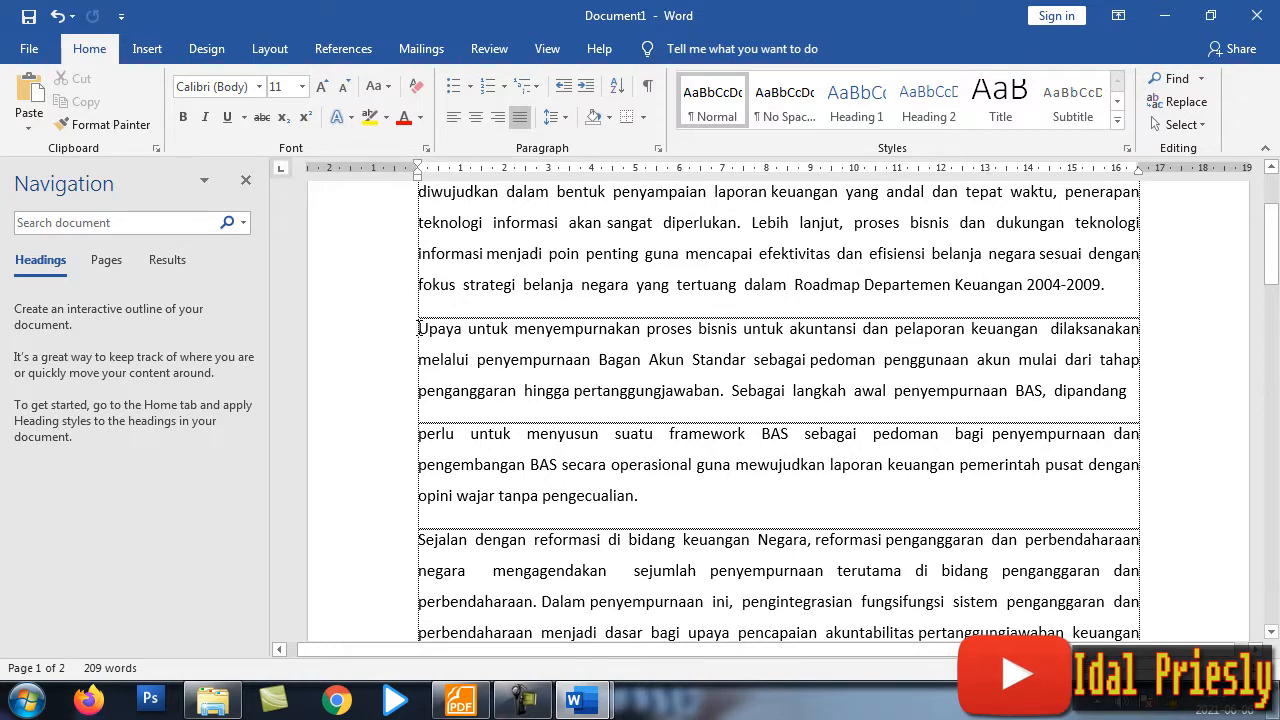
pyautogui.scroll(3, 440, 300)
pyautogui.moveTo(455, 279); pyautogui.dragTo(1108, 398)
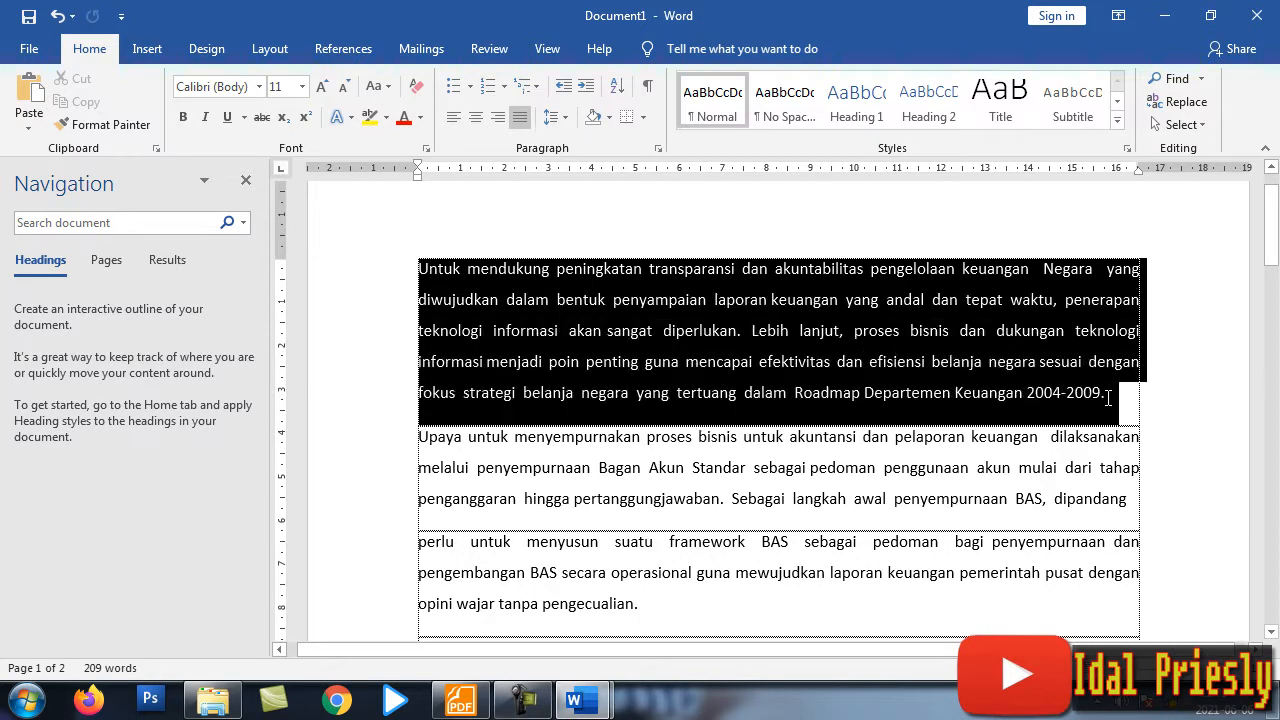
pyautogui.click(444, 275)
pyautogui.moveTo(443, 281); pyautogui.dragTo(1118, 405)
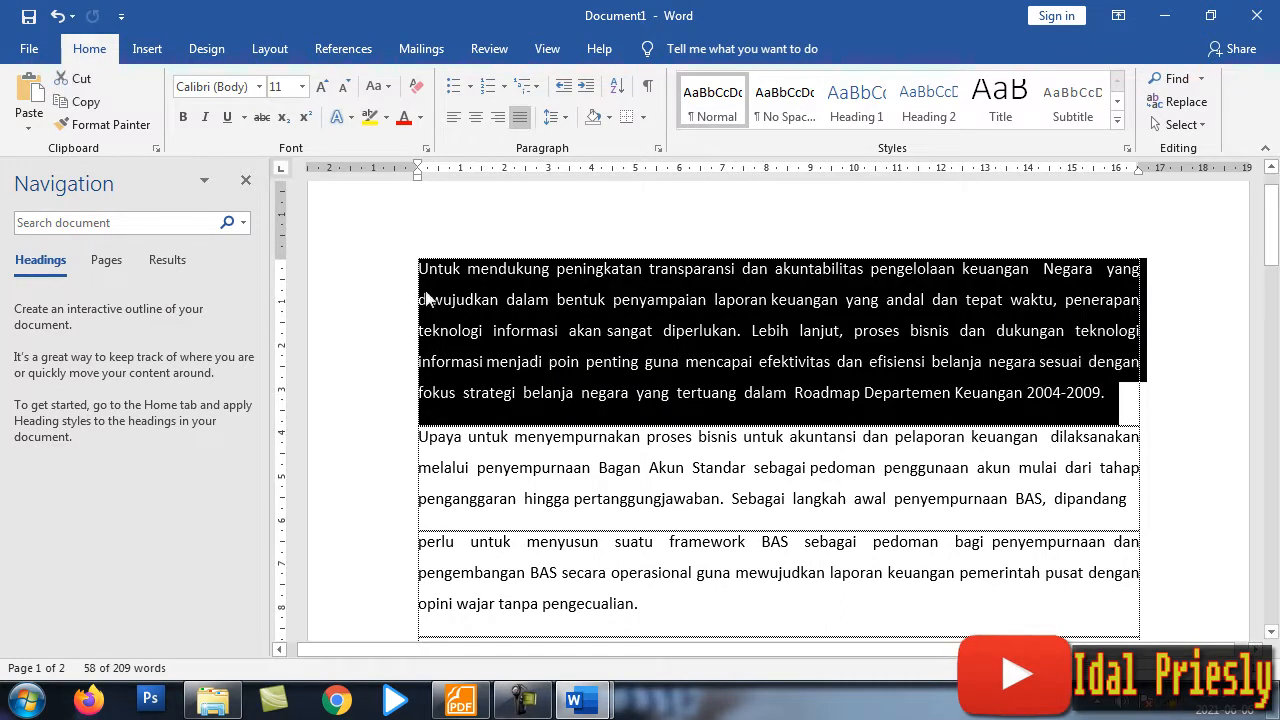
pyautogui.moveTo(425, 277); pyautogui.dragTo(1113, 408)
pyautogui.hotkey('ctrl', 'x')
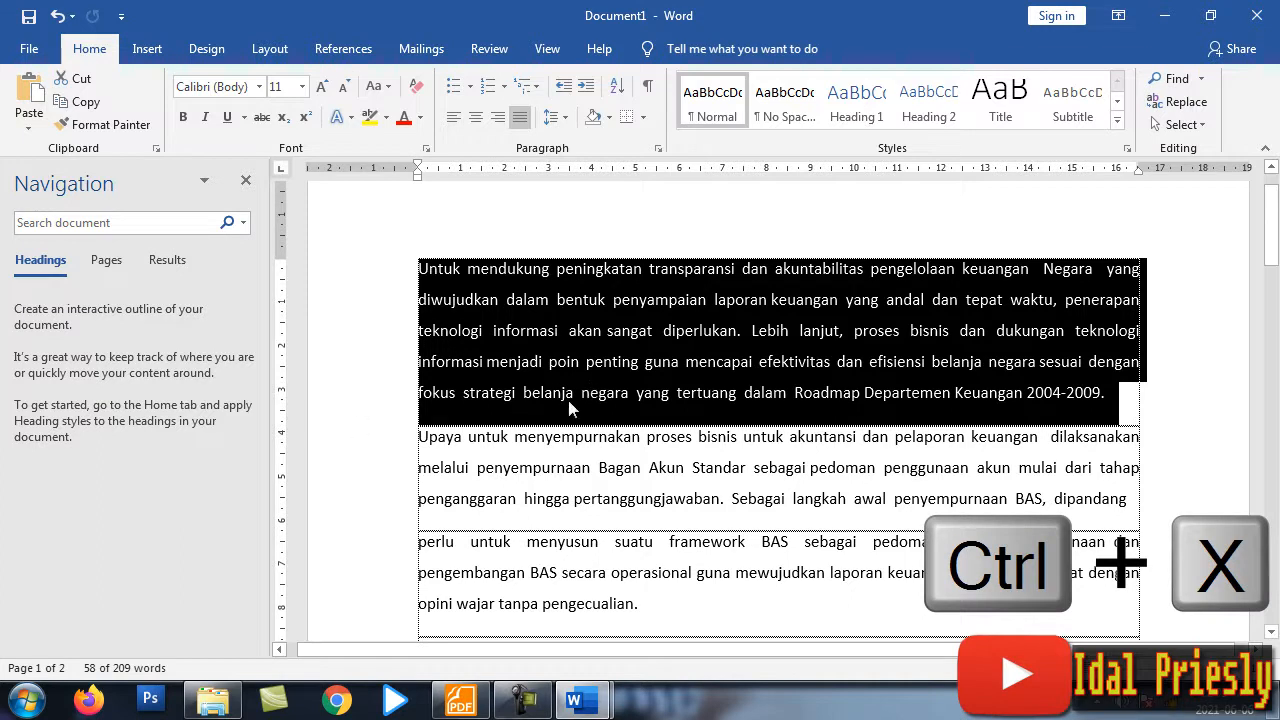
pyautogui.rightClick(703, 323)
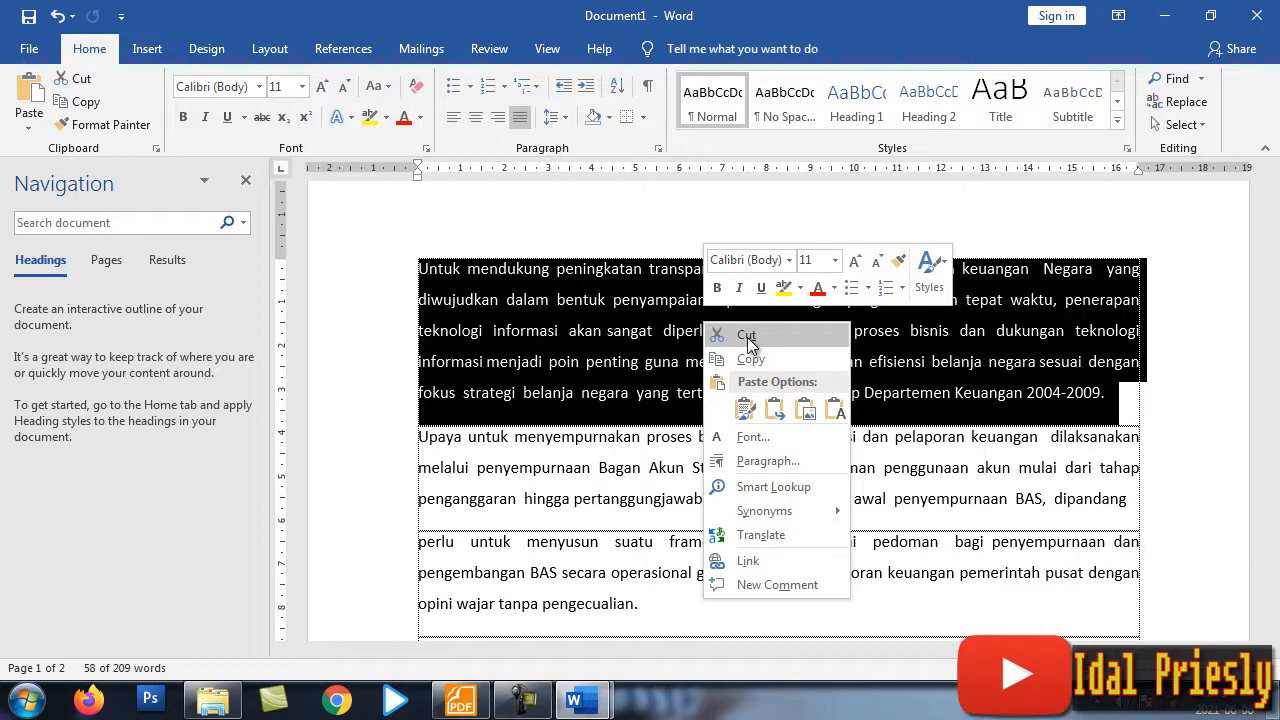
pyautogui.click(746, 336)
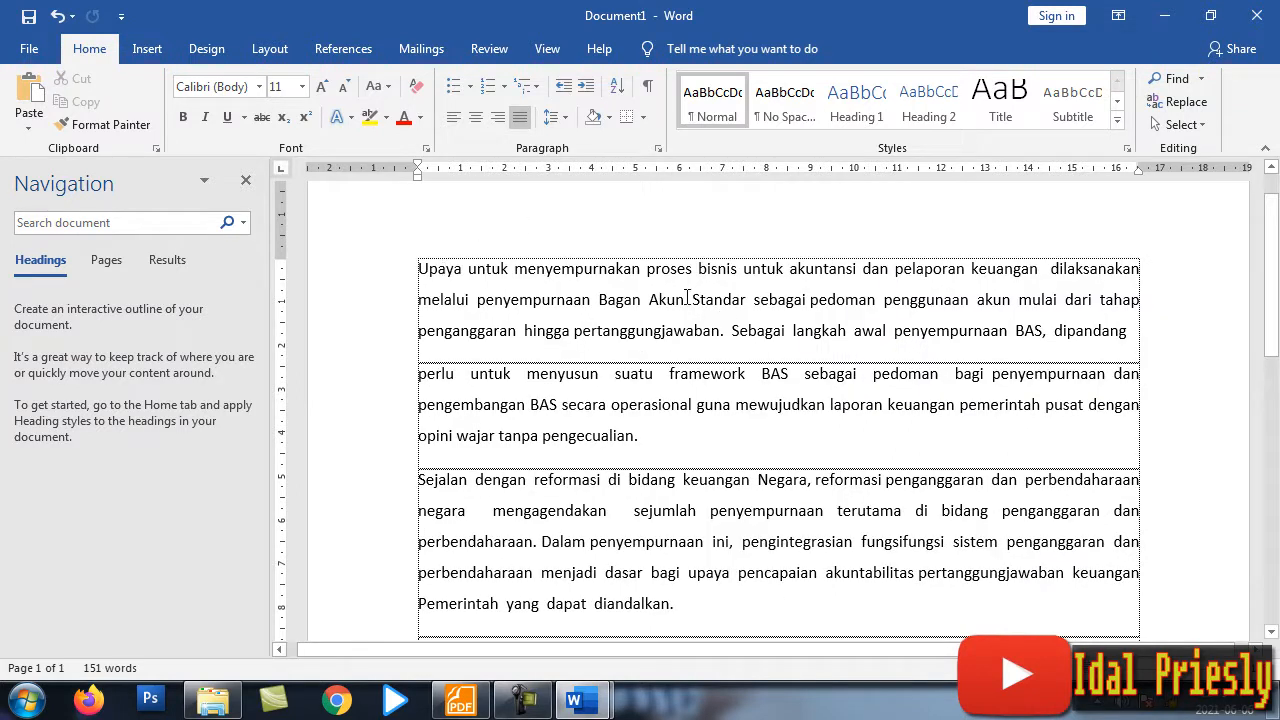
# Step: Add blank paragraphs at the end of the document until a second page begins
pyautogui.scroll(-12, 718, 290)
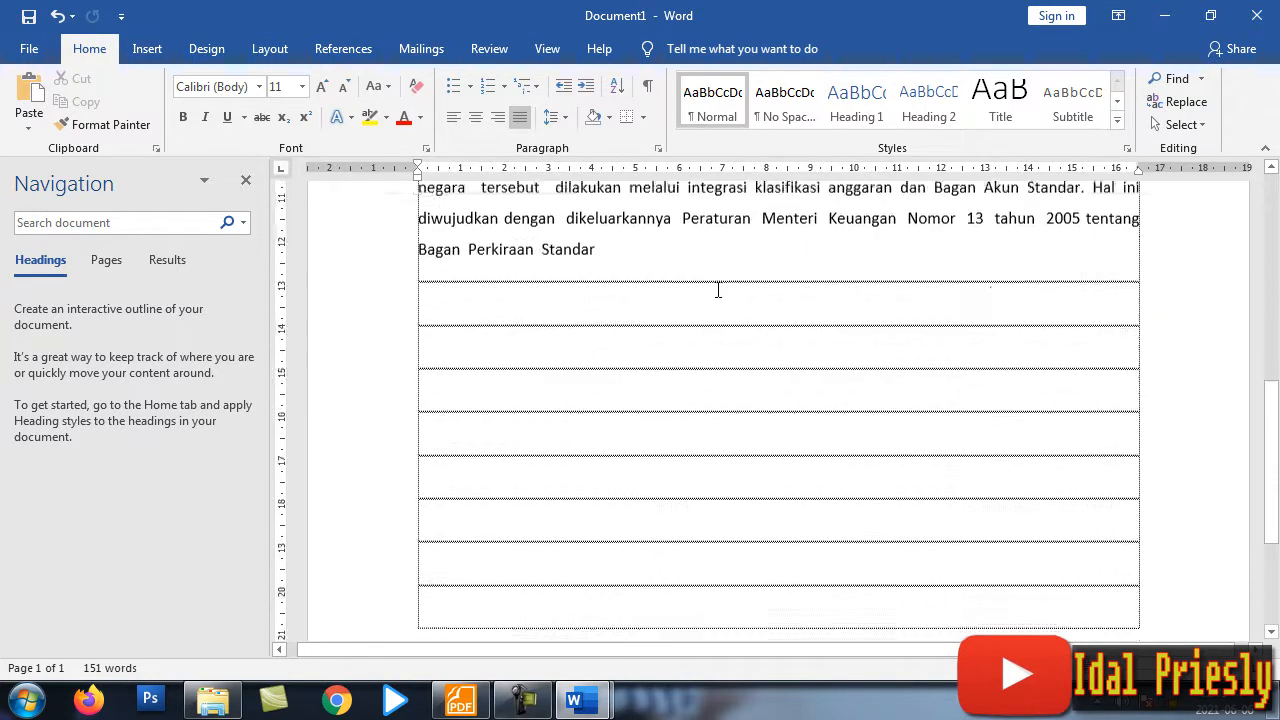
pyautogui.scroll(5, 718, 290)
pyautogui.scroll(-5, 718, 290)
pyautogui.scroll(5, 719, 290)
pyautogui.scroll(-5, 719, 290)
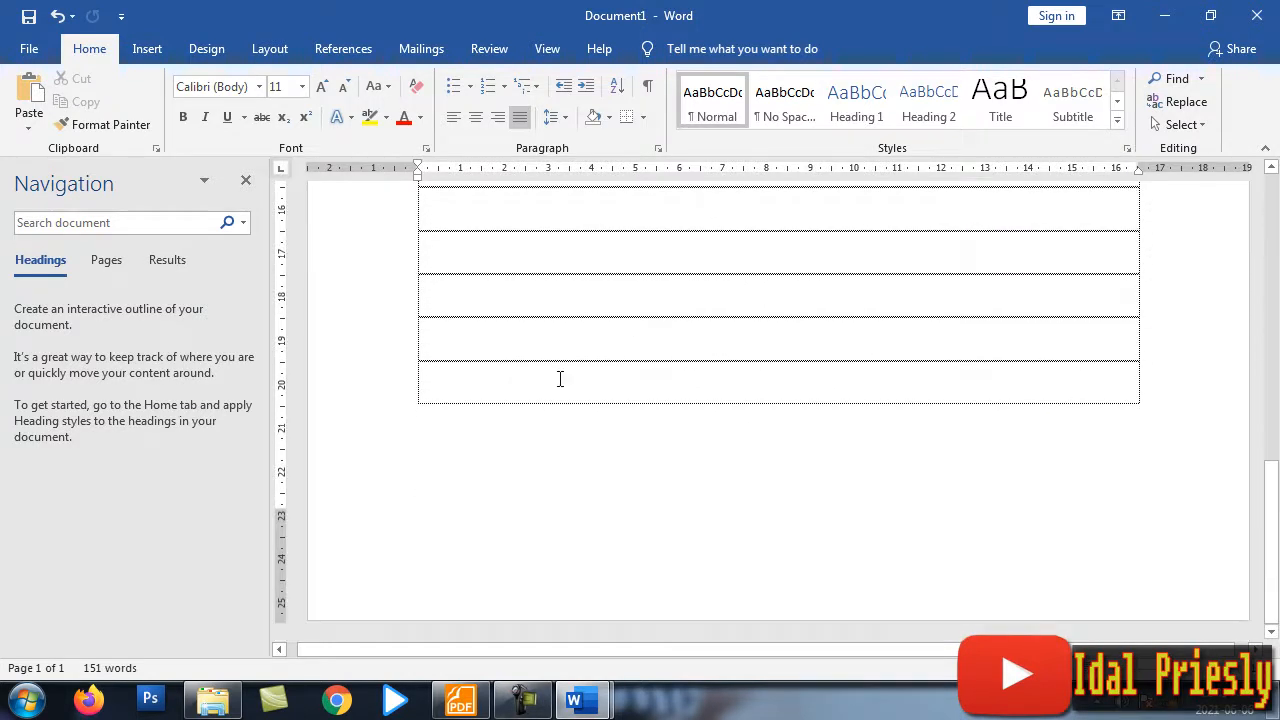
pyautogui.hotkey('ctrl', 'z')
pyautogui.press('Return')
pyautogui.press('Return')
pyautogui.press('Return')
pyautogui.press('Return')
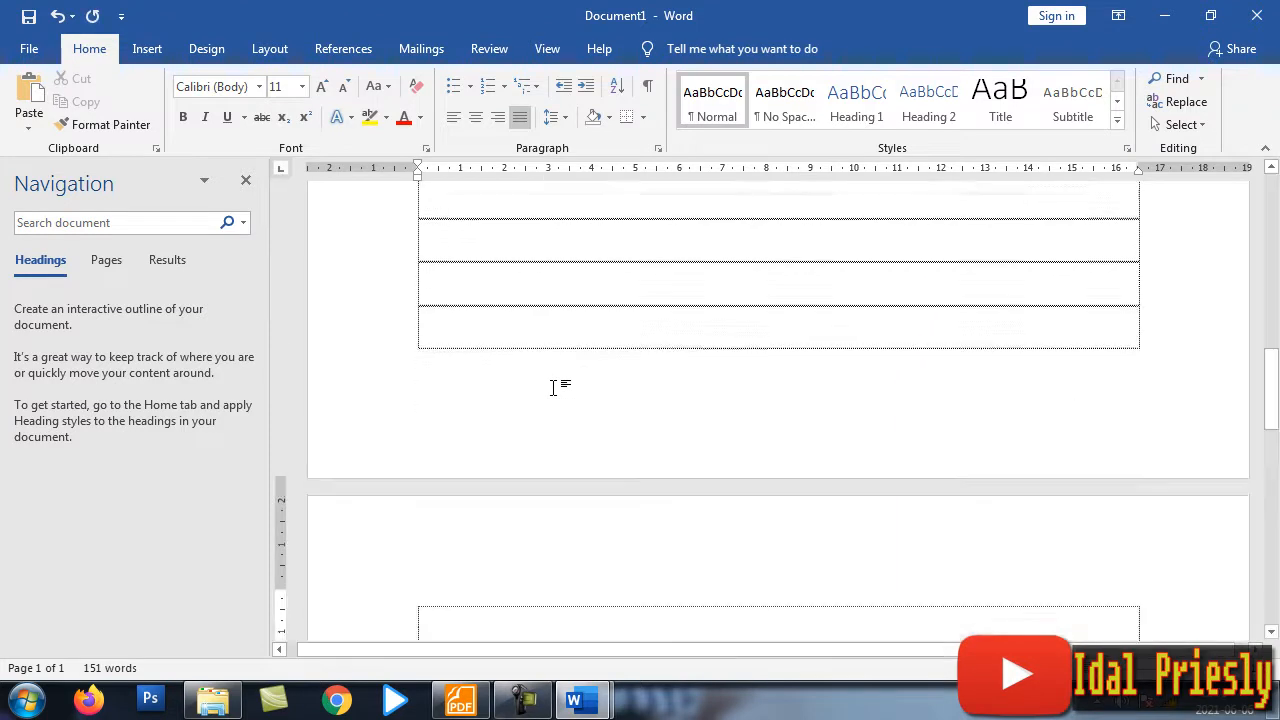
# Step: Paste the cut paragraph into the blank line at the start of page 2
pyautogui.scroll(-2, 560, 408)
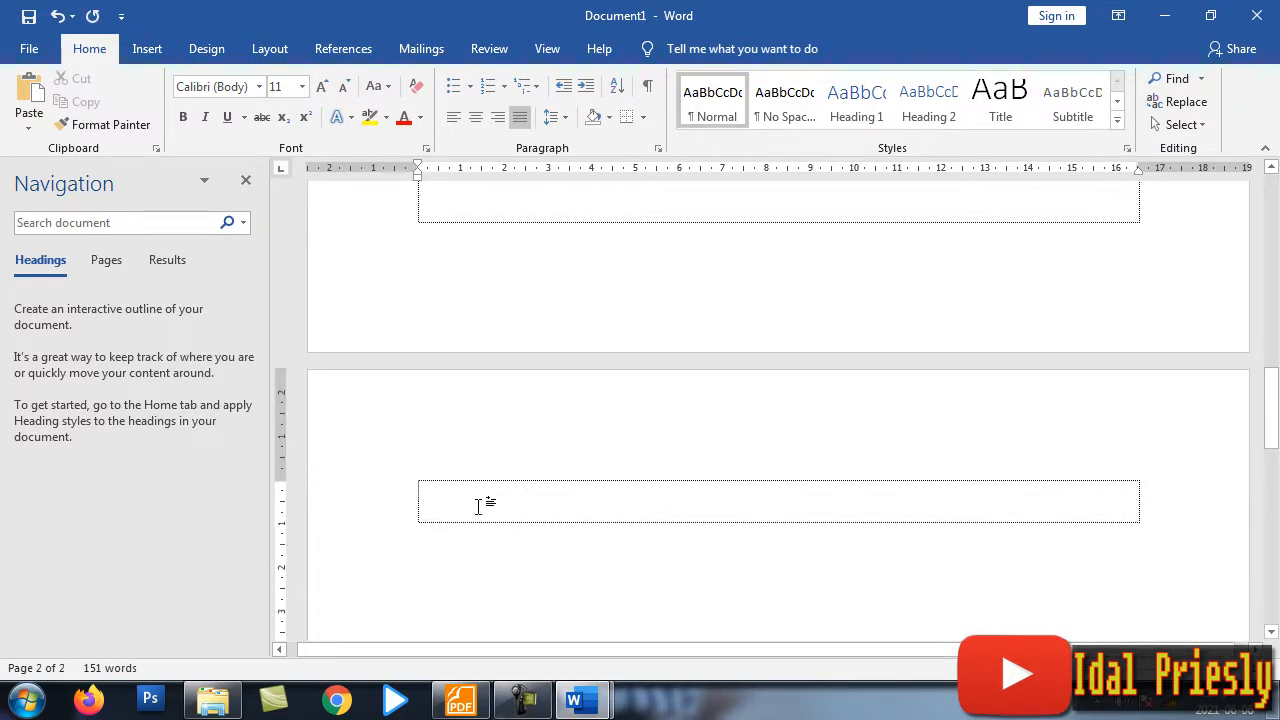
pyautogui.scroll(-1, 473, 503)
pyautogui.scroll(-3, 473, 503)
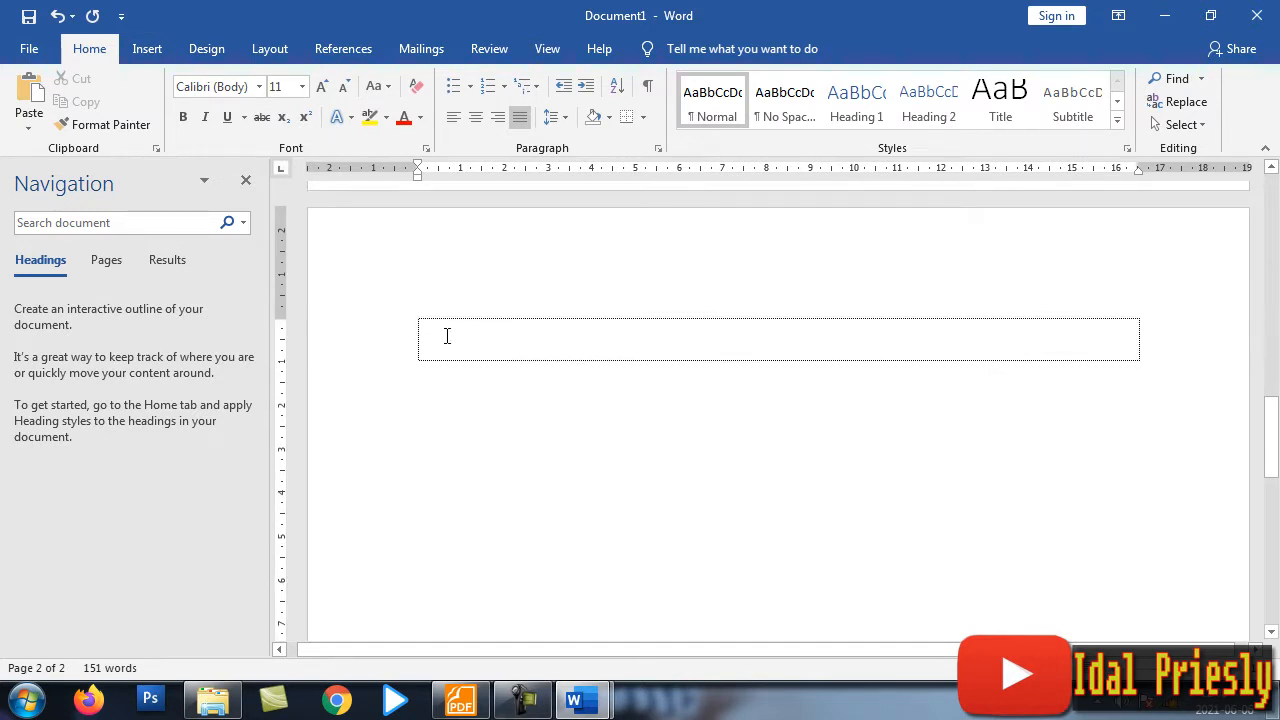
pyautogui.rightClick(447, 336)
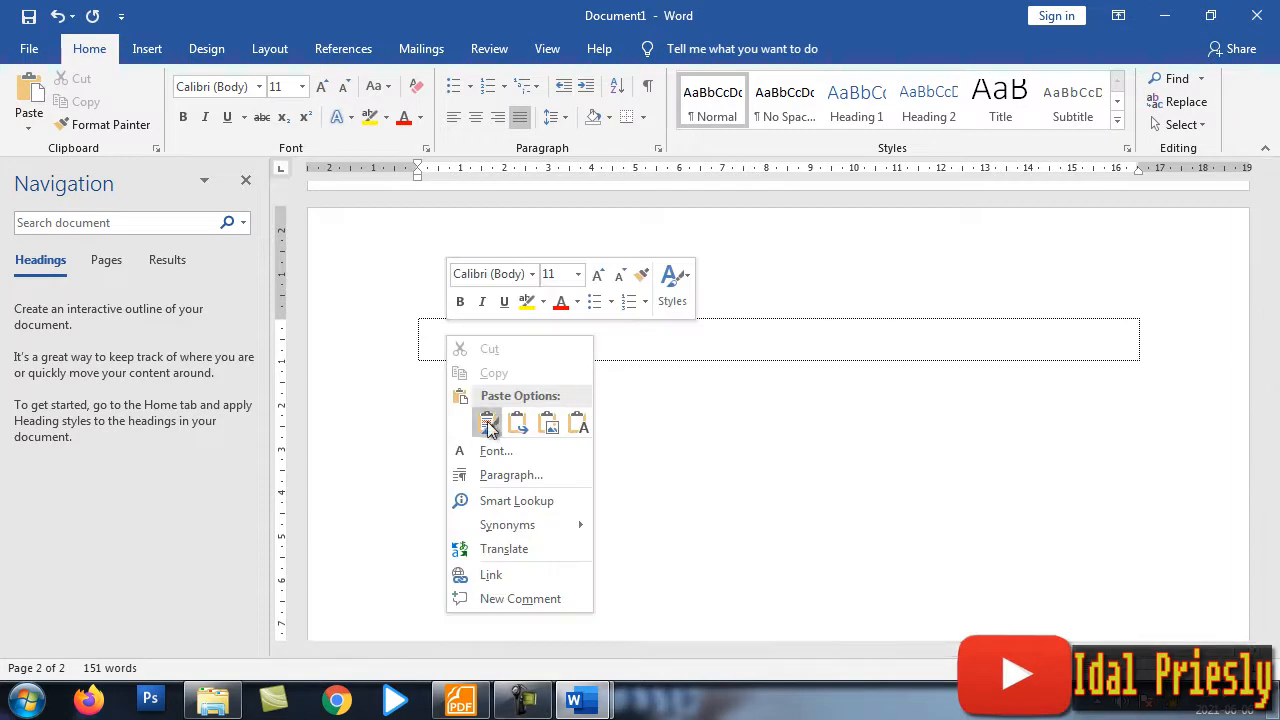
pyautogui.click(741, 332)
pyautogui.hotkey('ctrl', 'v')
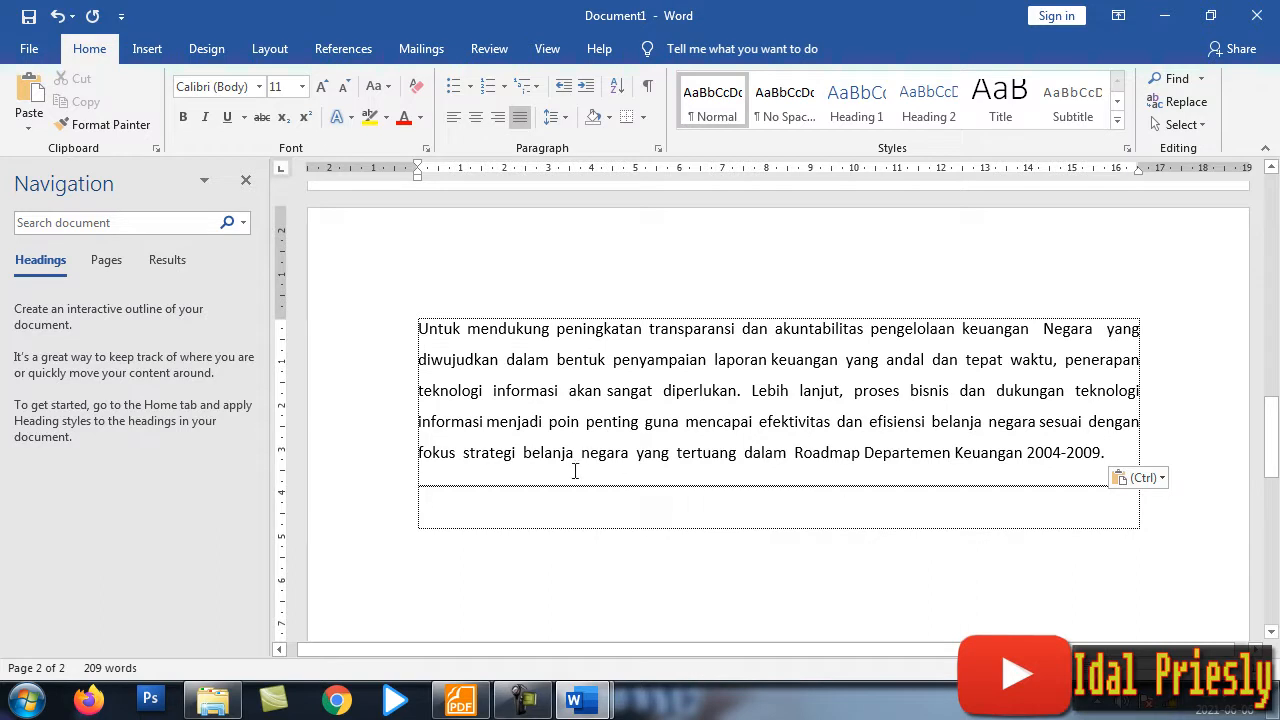
# Step: Move the word "Lebih" to just before "sangat" in the third line of the pasted paragraph, then clear the selection
pyautogui.doubleClick(771, 393)
pyautogui.moveTo(773, 400); pyautogui.dragTo(771, 392)
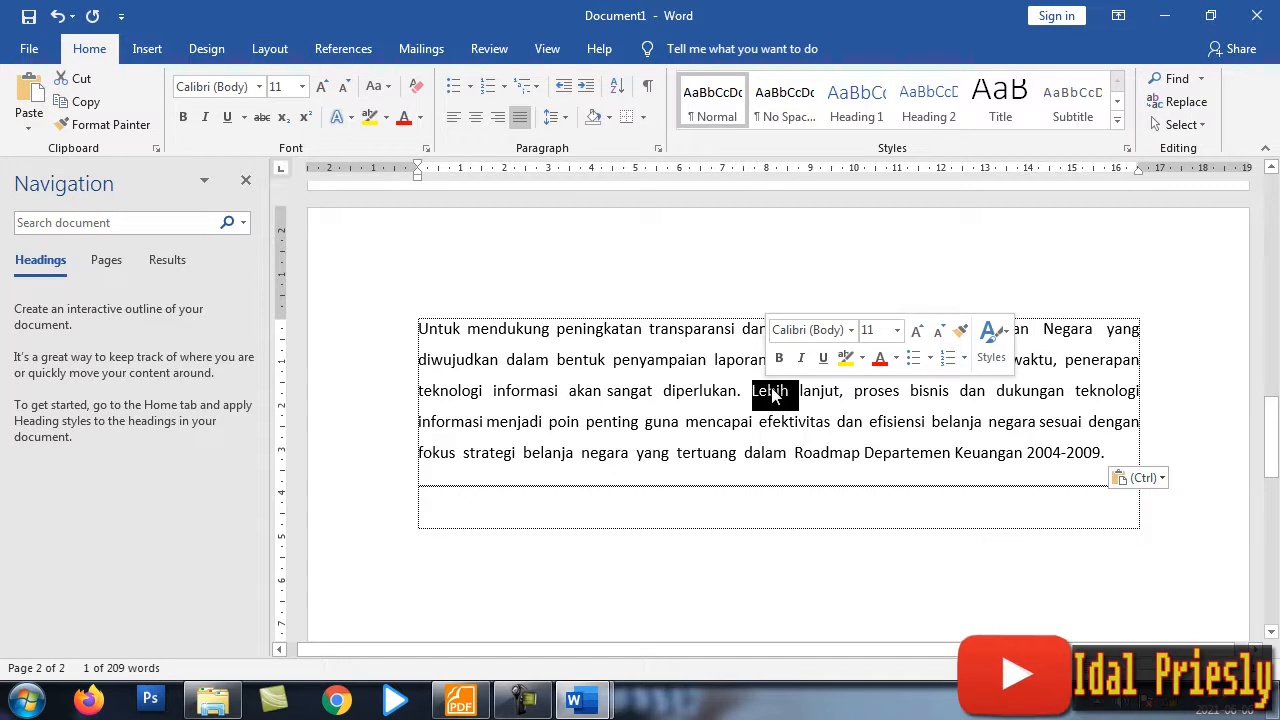
pyautogui.moveTo(771, 393); pyautogui.dragTo(607, 396)
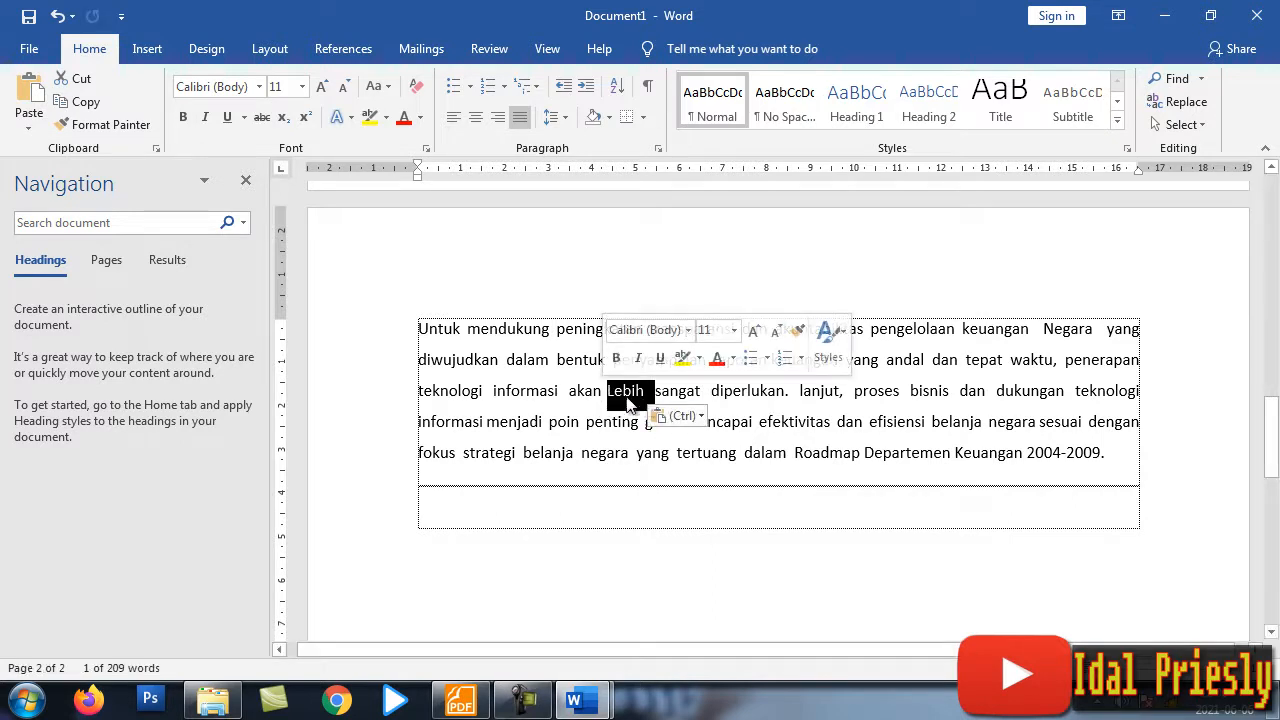
pyautogui.click(631, 393)
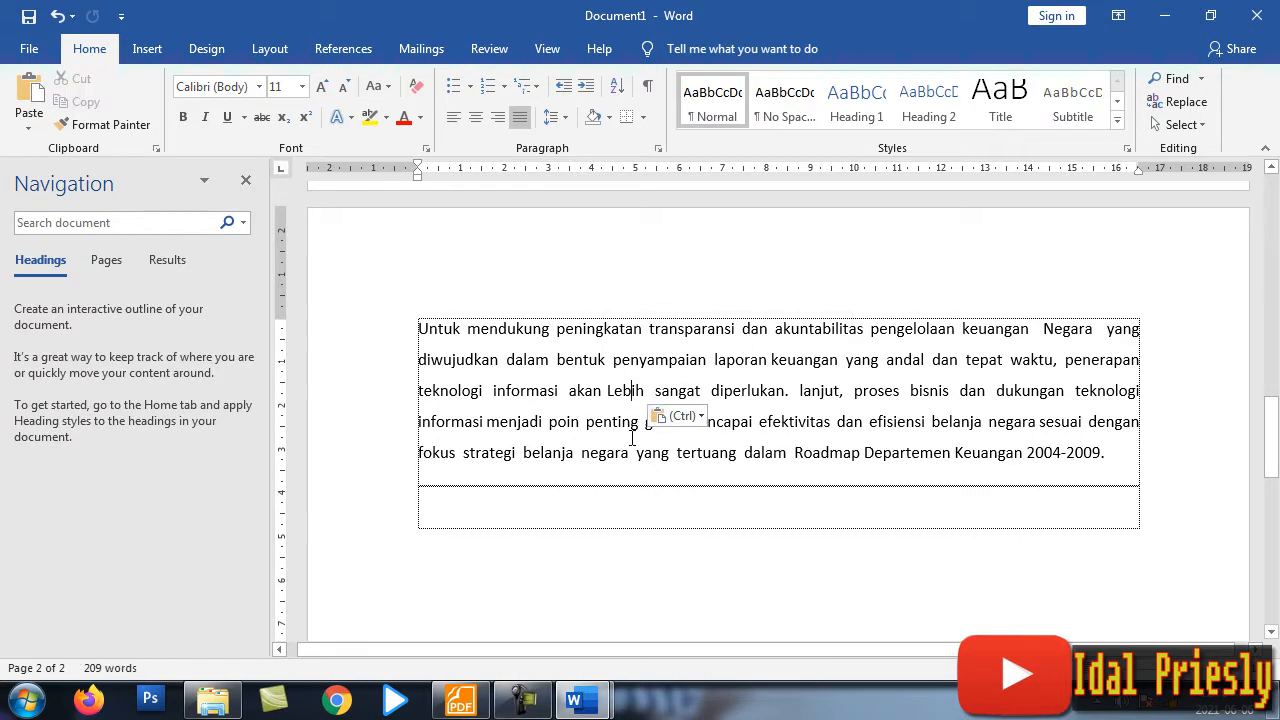
# Step: Undo the move of "Lebih", redo it, undo it again and clear the selection
pyautogui.hotkey('ctrl', 'z')
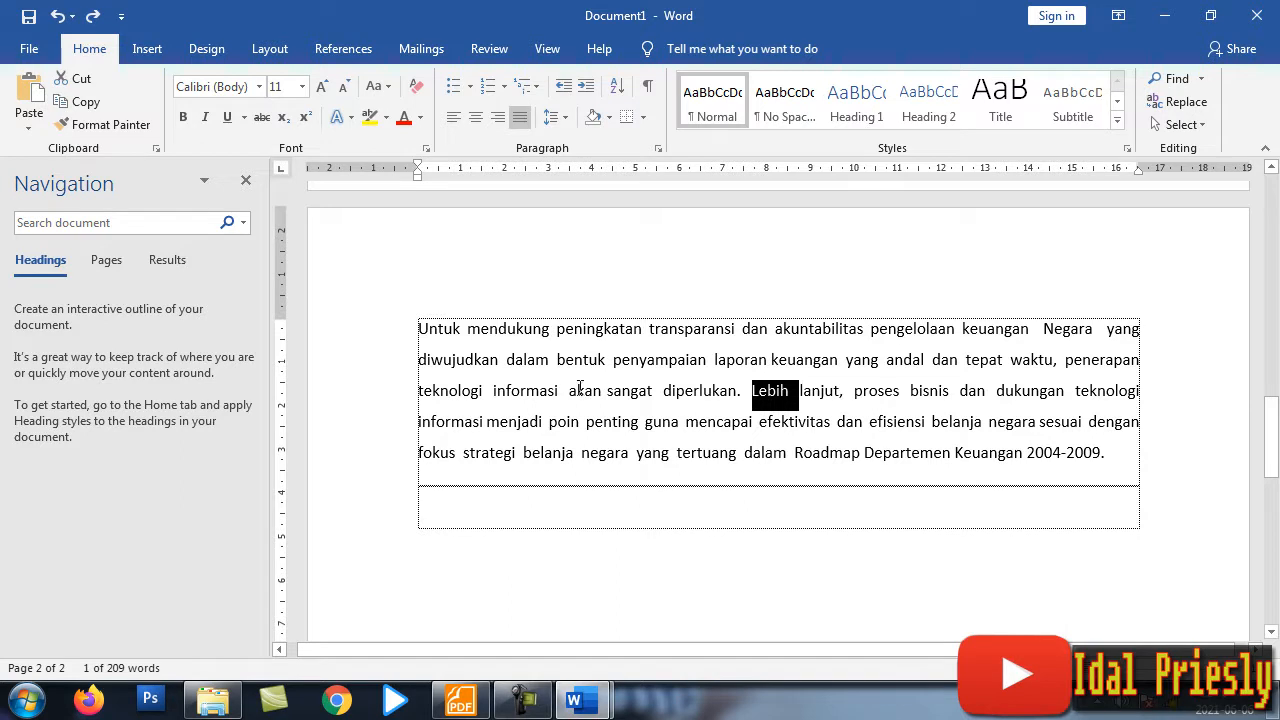
pyautogui.hotkey('ctrl', 'y')
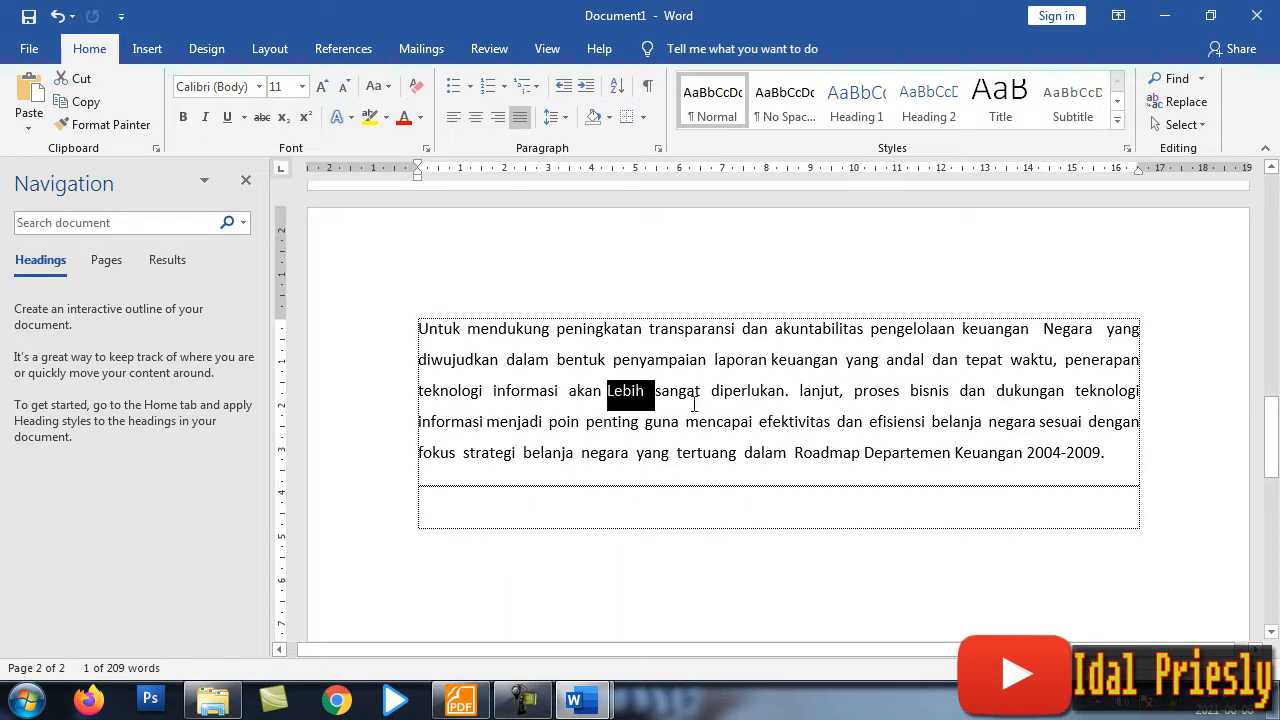
pyautogui.hotkey('ctrl', 'z')
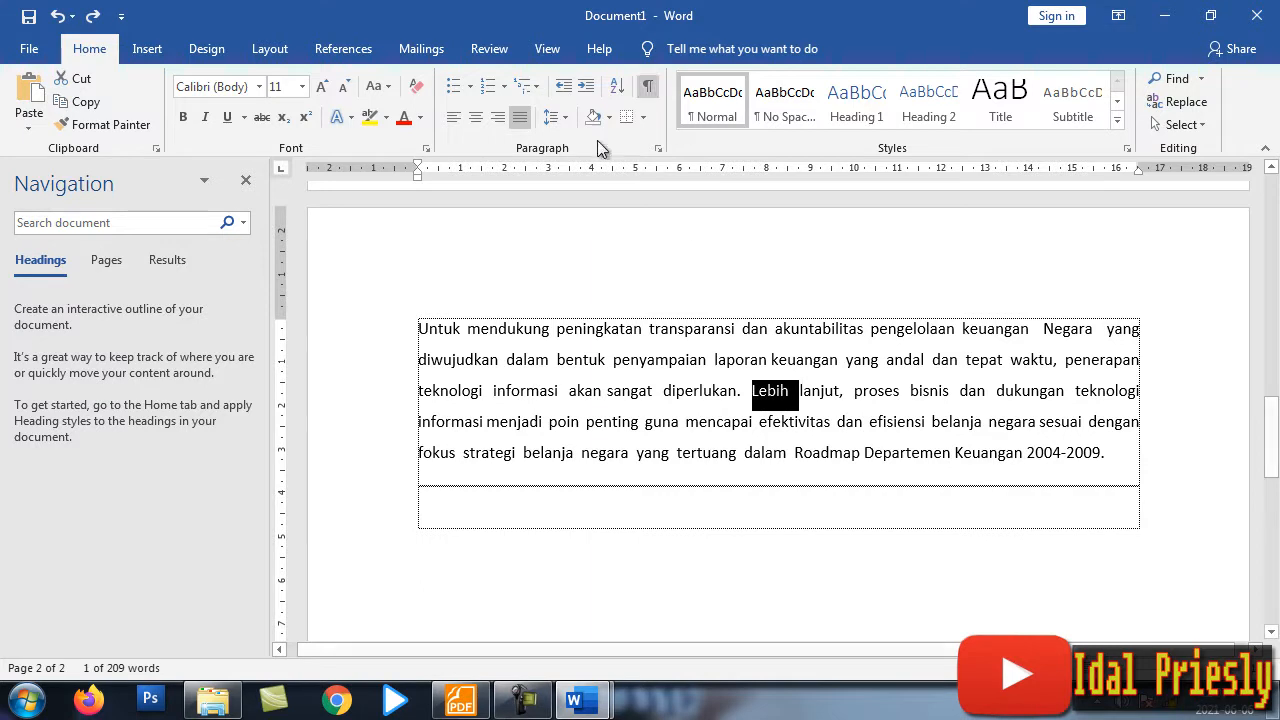
pyautogui.click(712, 391)
# Step: Copy the first two paragraphs on page 1, from "Upaya untuk menyempurnakan" through "tanpa pengecualian."
pyautogui.scroll(8, 731, 357)
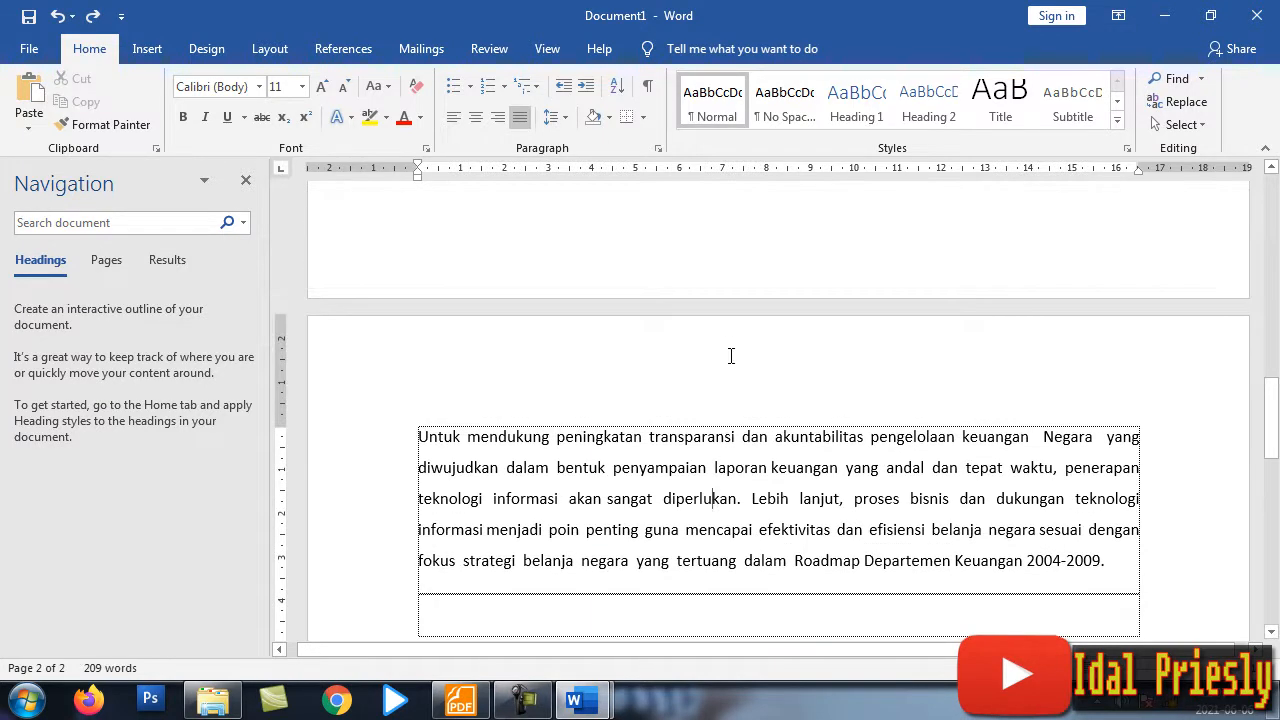
pyautogui.scroll(6, 731, 355)
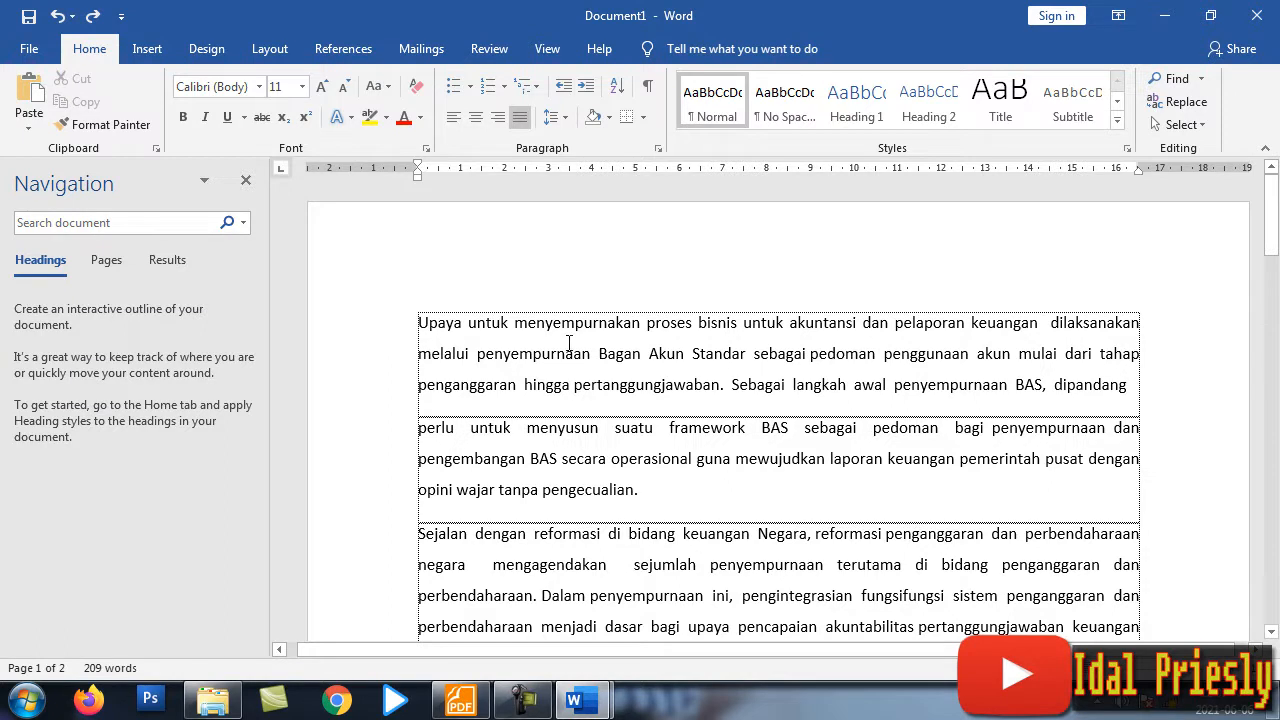
pyautogui.scroll(-3, 571, 343)
pyautogui.scroll(-3, 603, 311)
pyautogui.scroll(-3, 603, 311)
pyautogui.scroll(8, 600, 311)
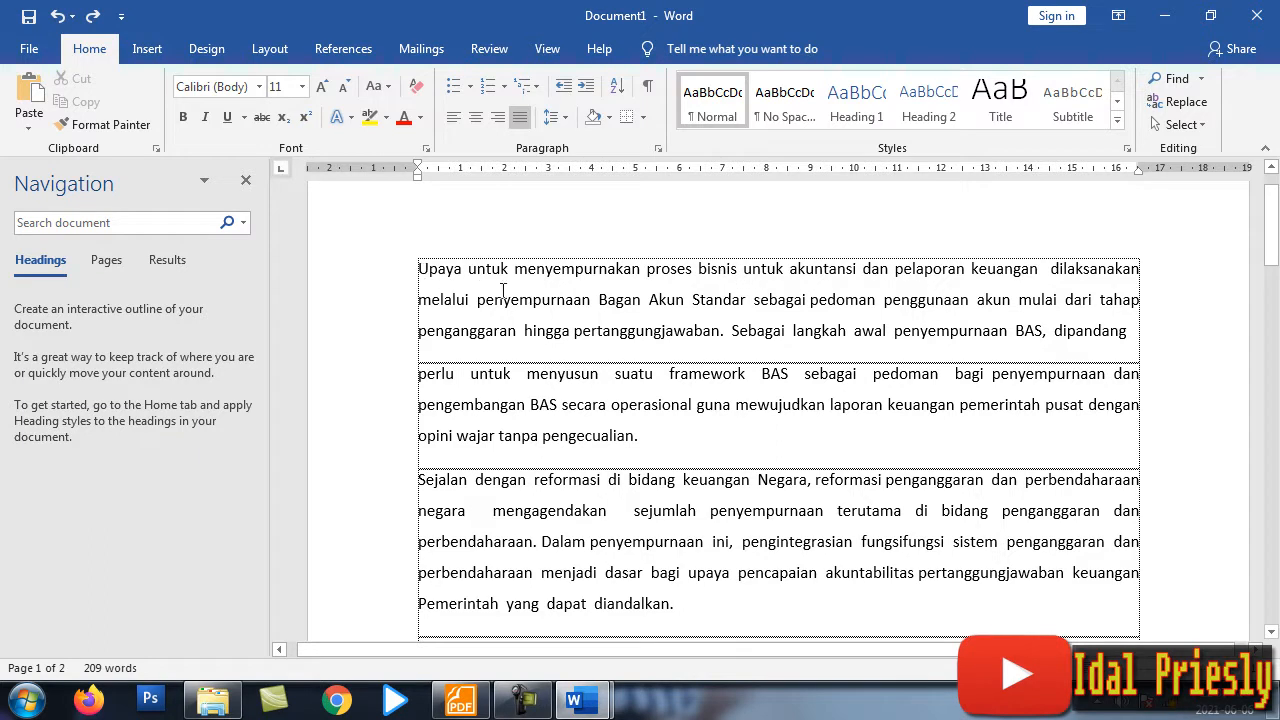
pyautogui.moveTo(422, 268); pyautogui.dragTo(645, 438)
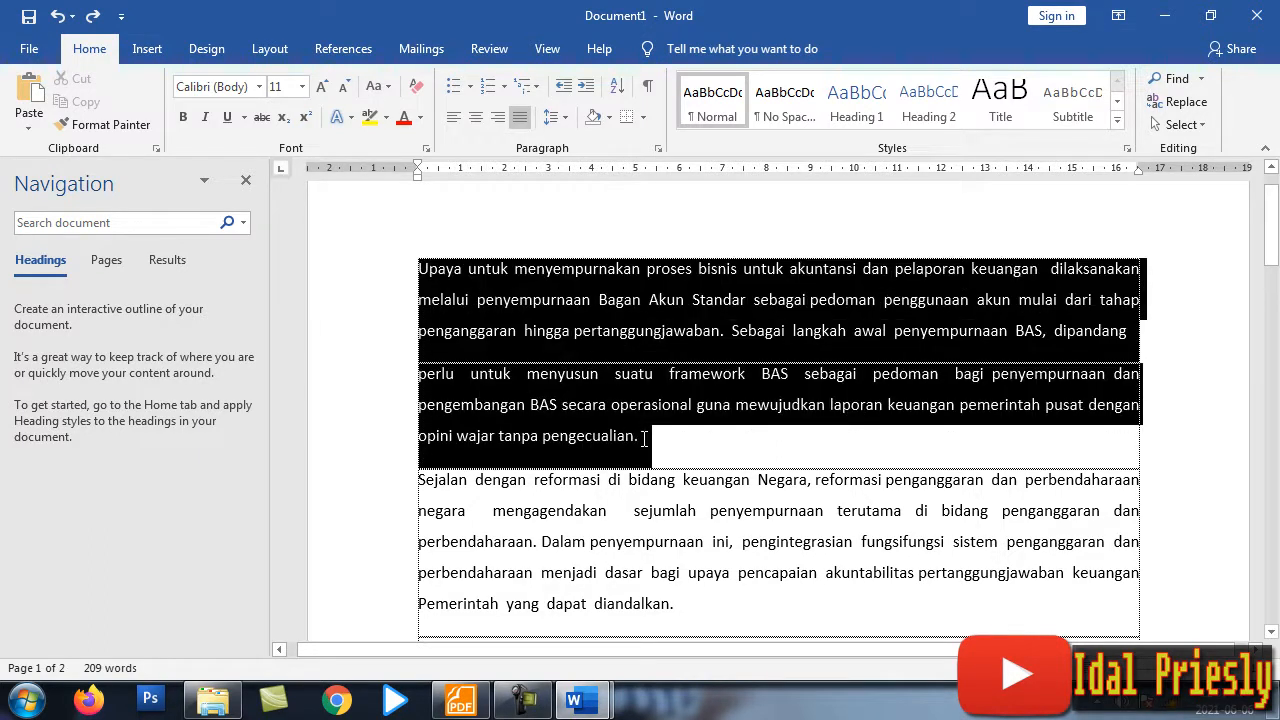
pyautogui.rightClick(598, 300)
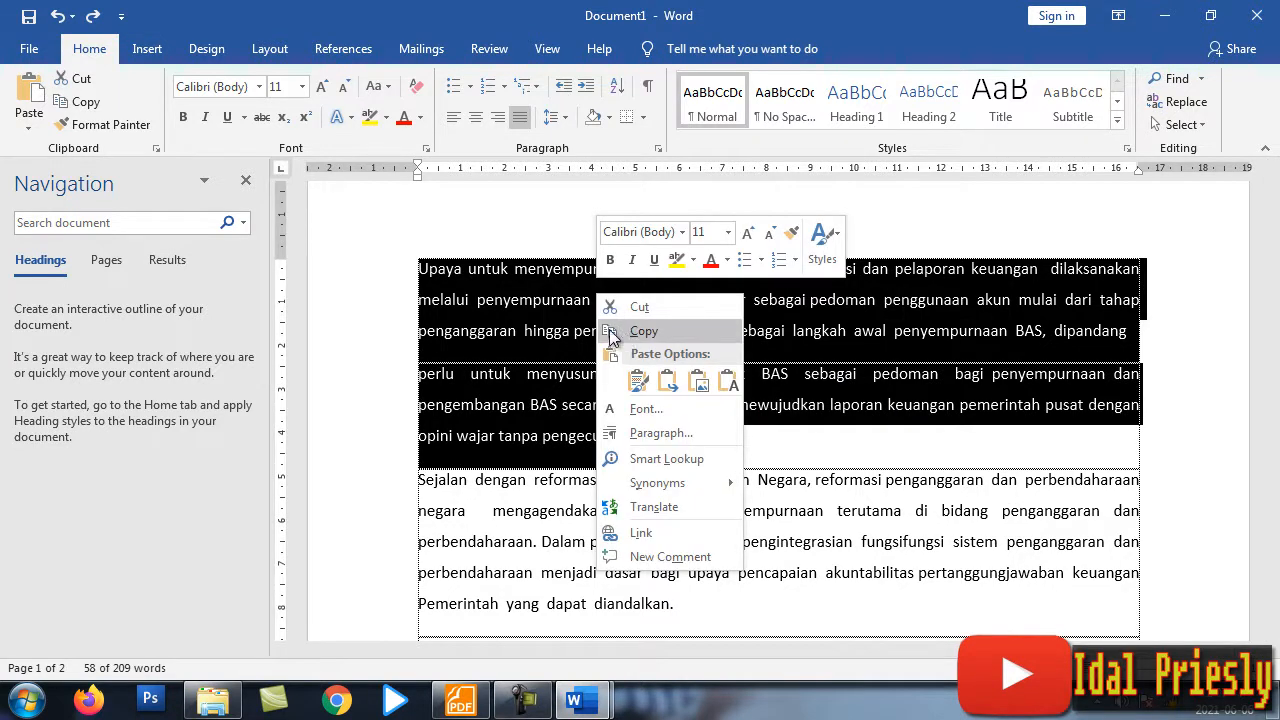
pyautogui.click(612, 333)
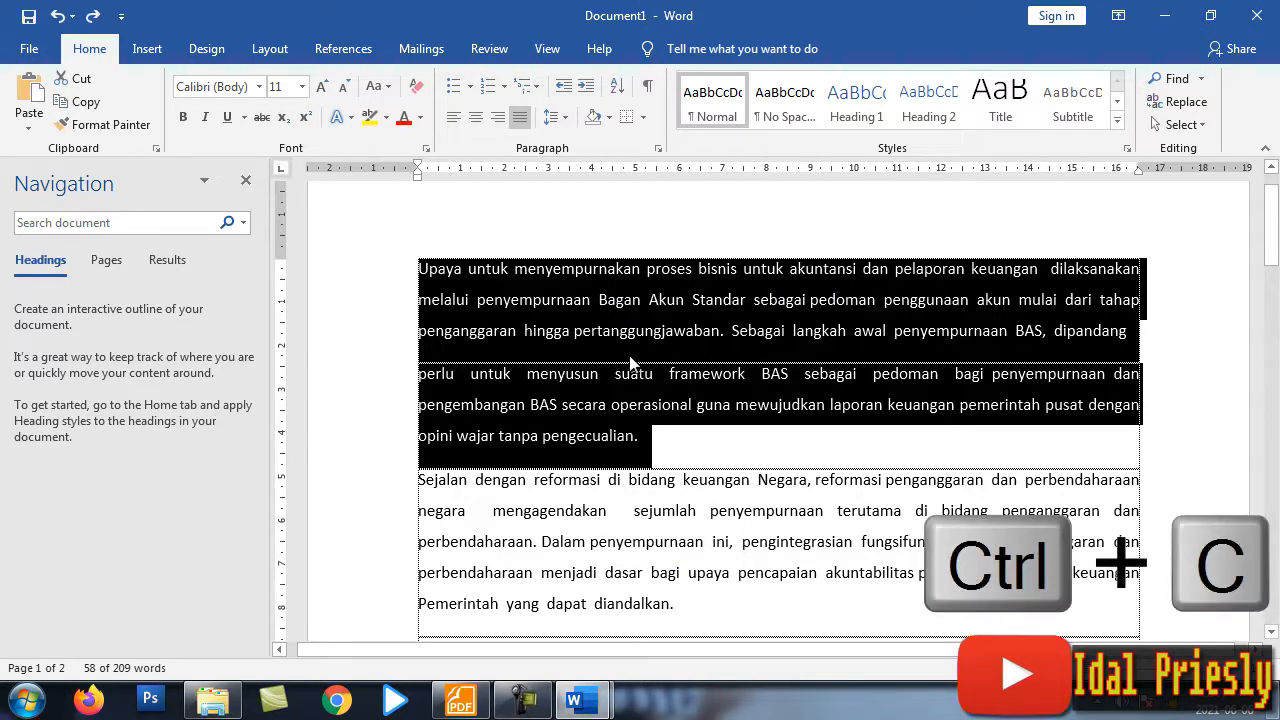
pyautogui.scroll(-10, 630, 362)
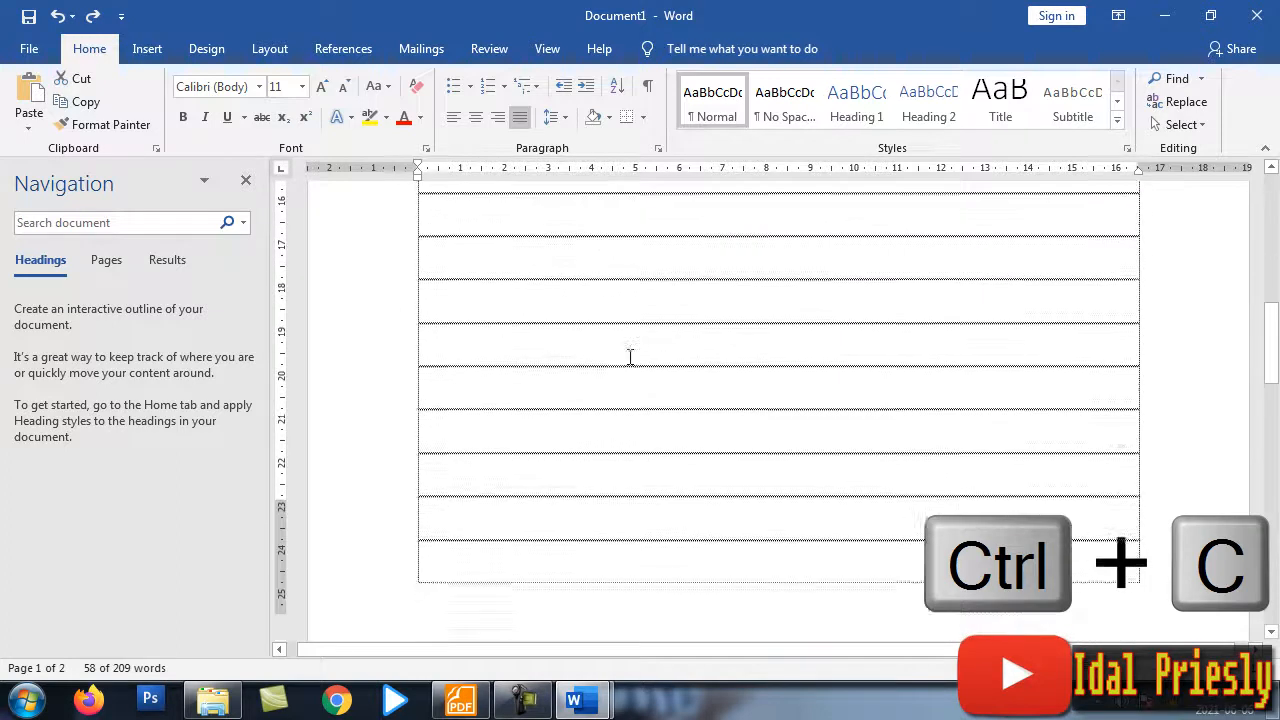
# Step: Paste the two copied paragraphs into the blank line below the "Untuk mendukung" paragraph on page 2
pyautogui.scroll(-10, 630, 357)
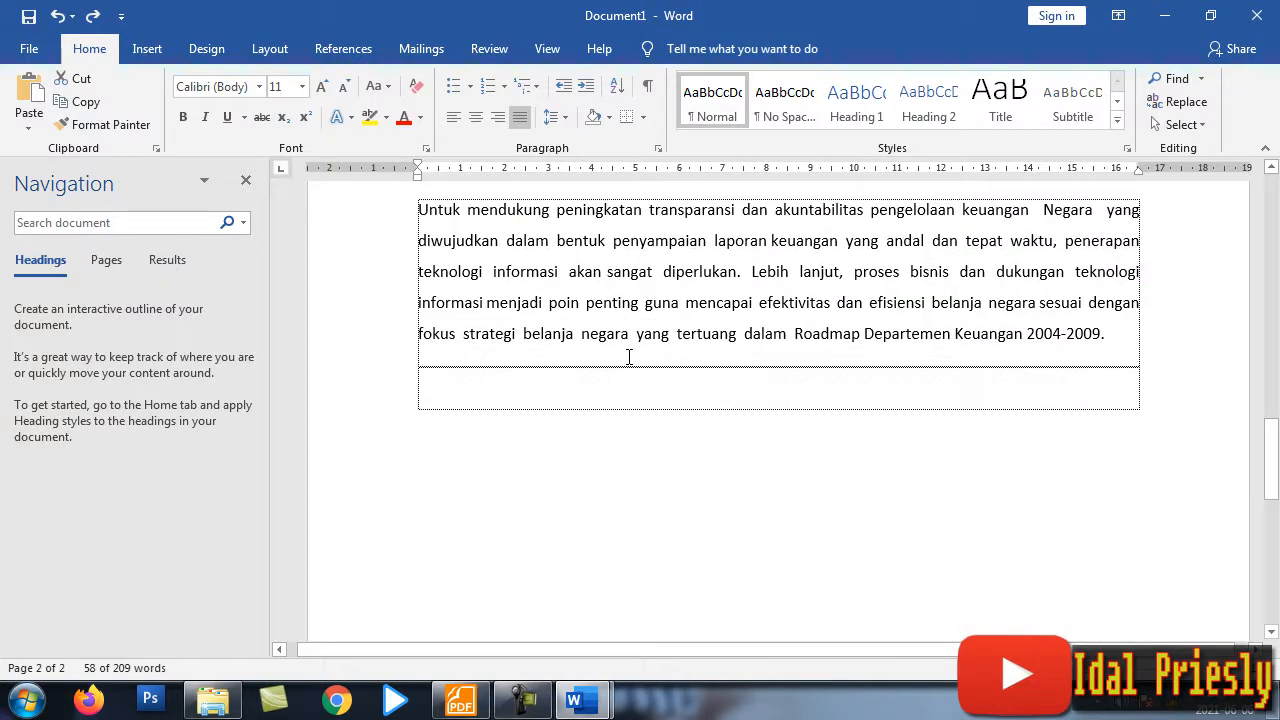
pyautogui.click(452, 391)
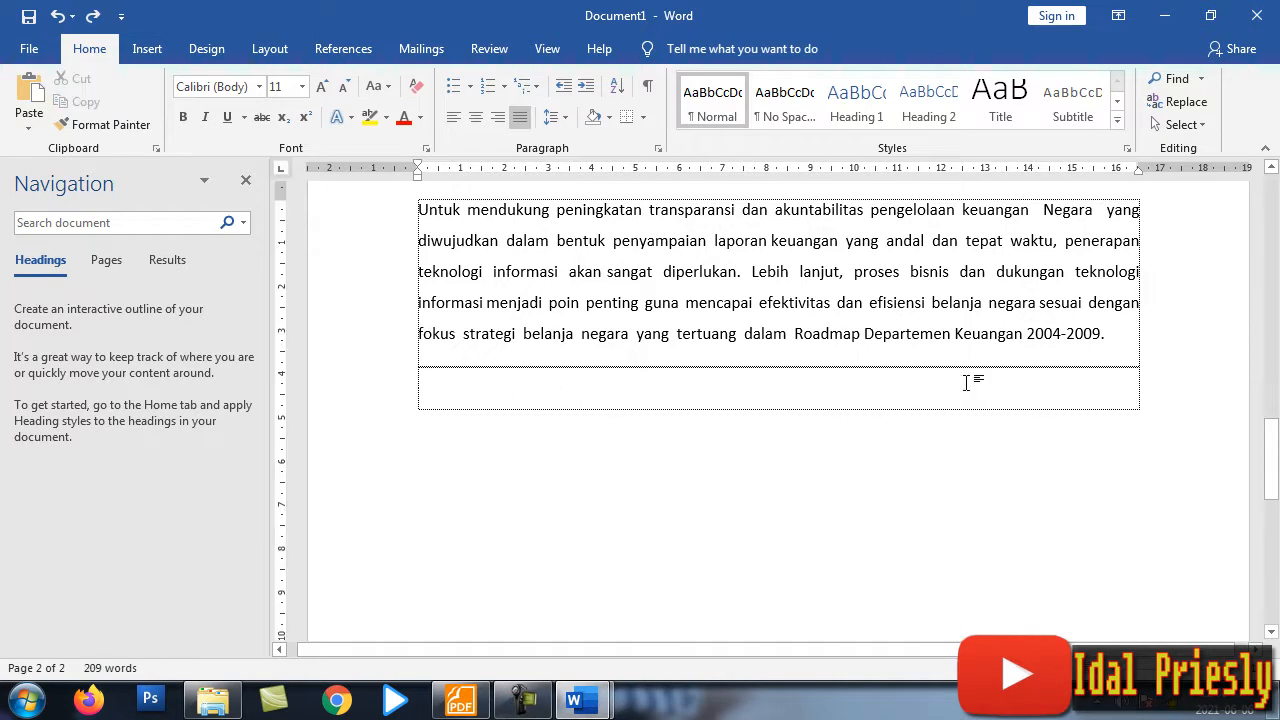
pyautogui.doubleClick(424, 390)
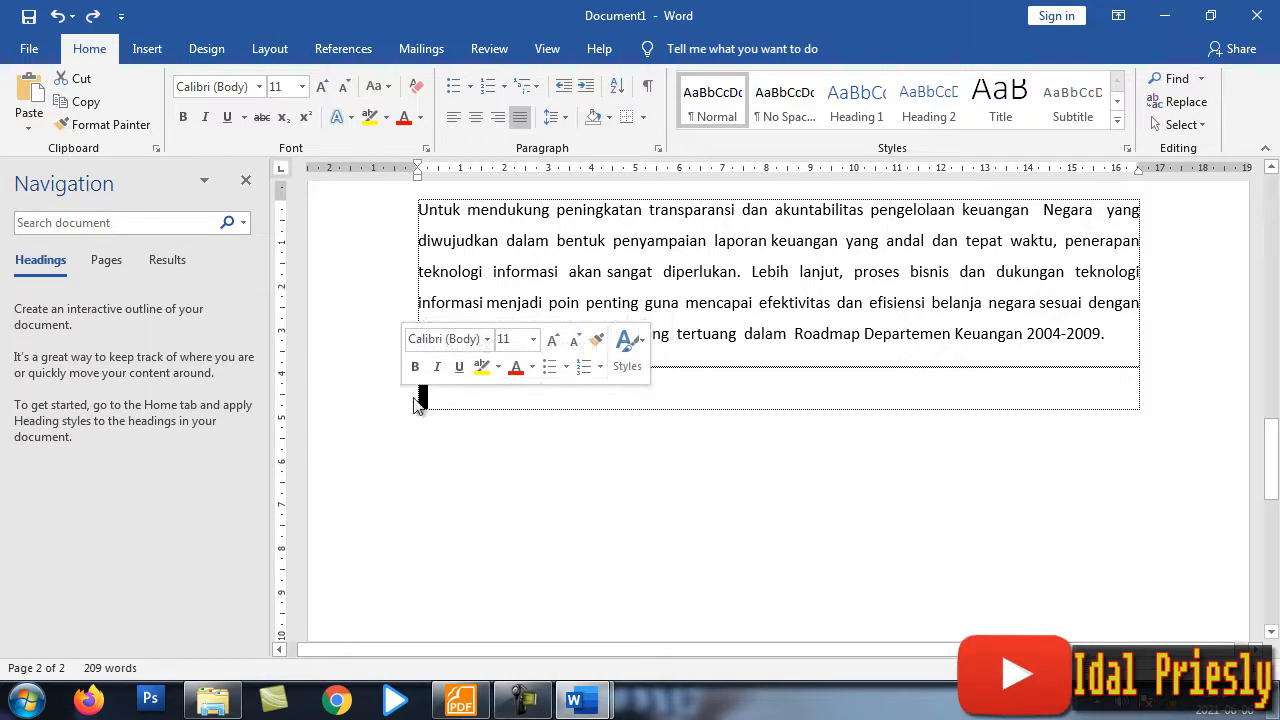
pyautogui.click(438, 392)
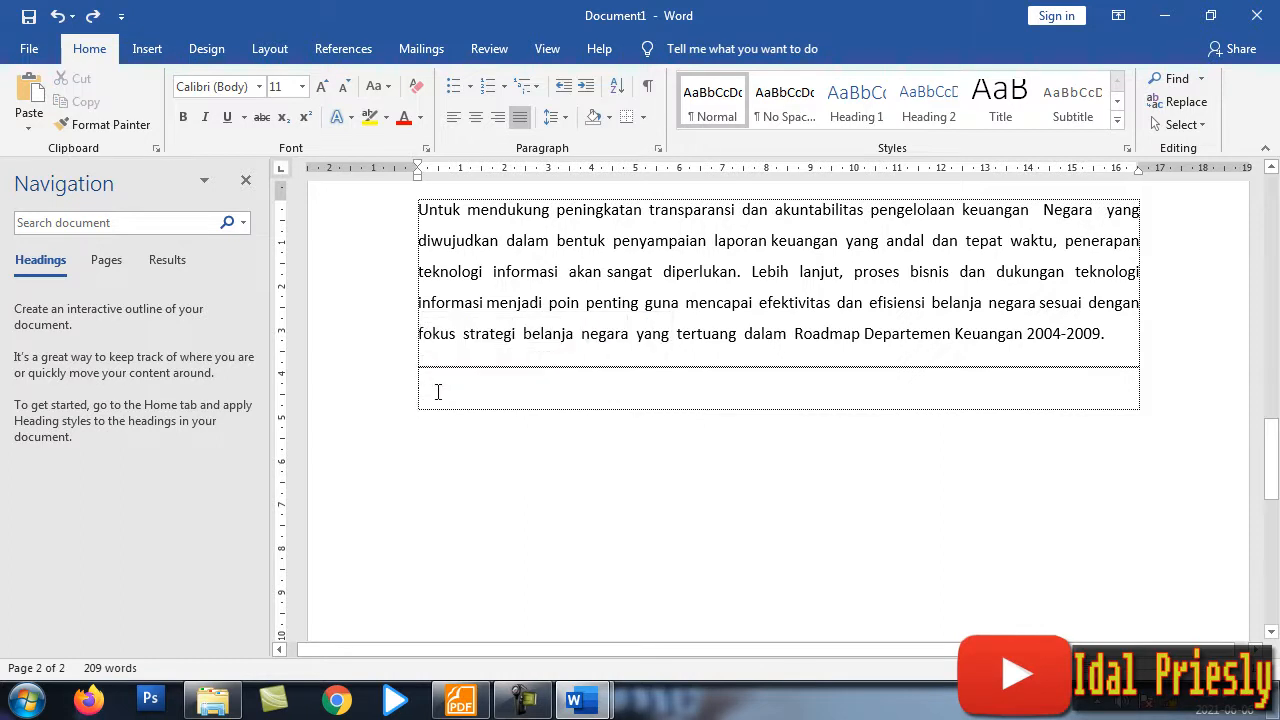
pyautogui.hotkey('ctrl', 'v')
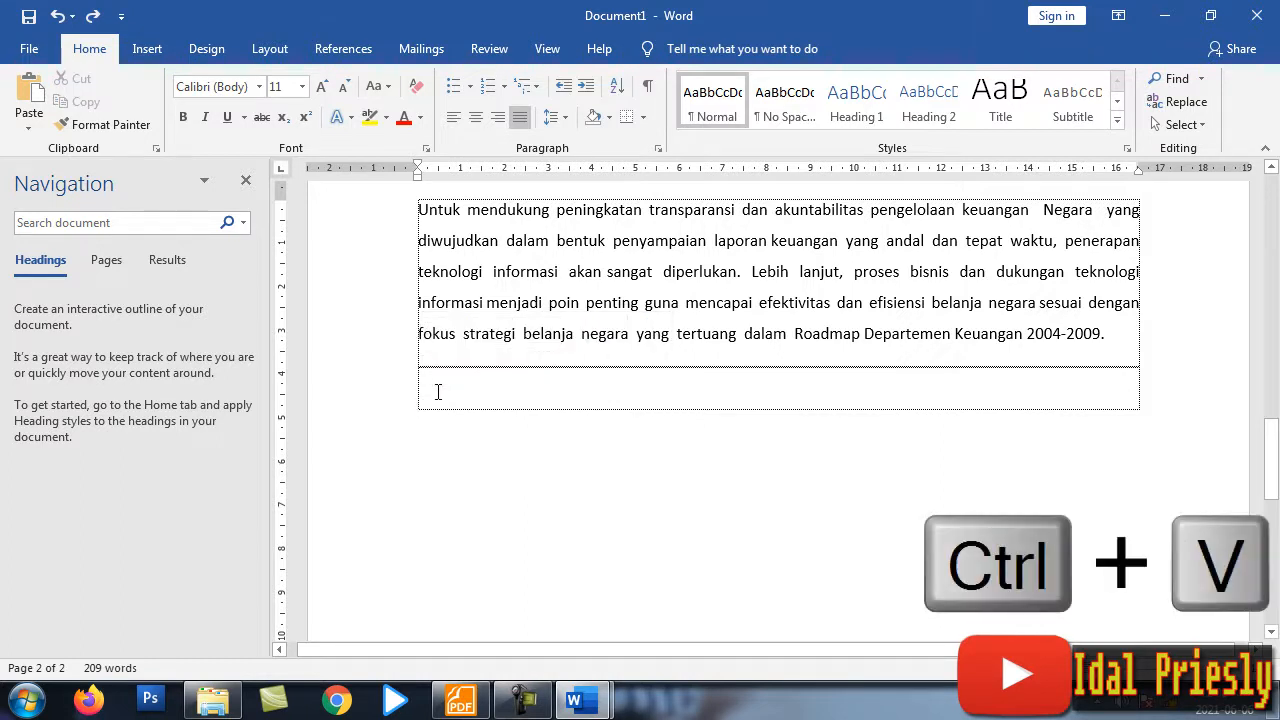
pyautogui.rightClick(438, 392)
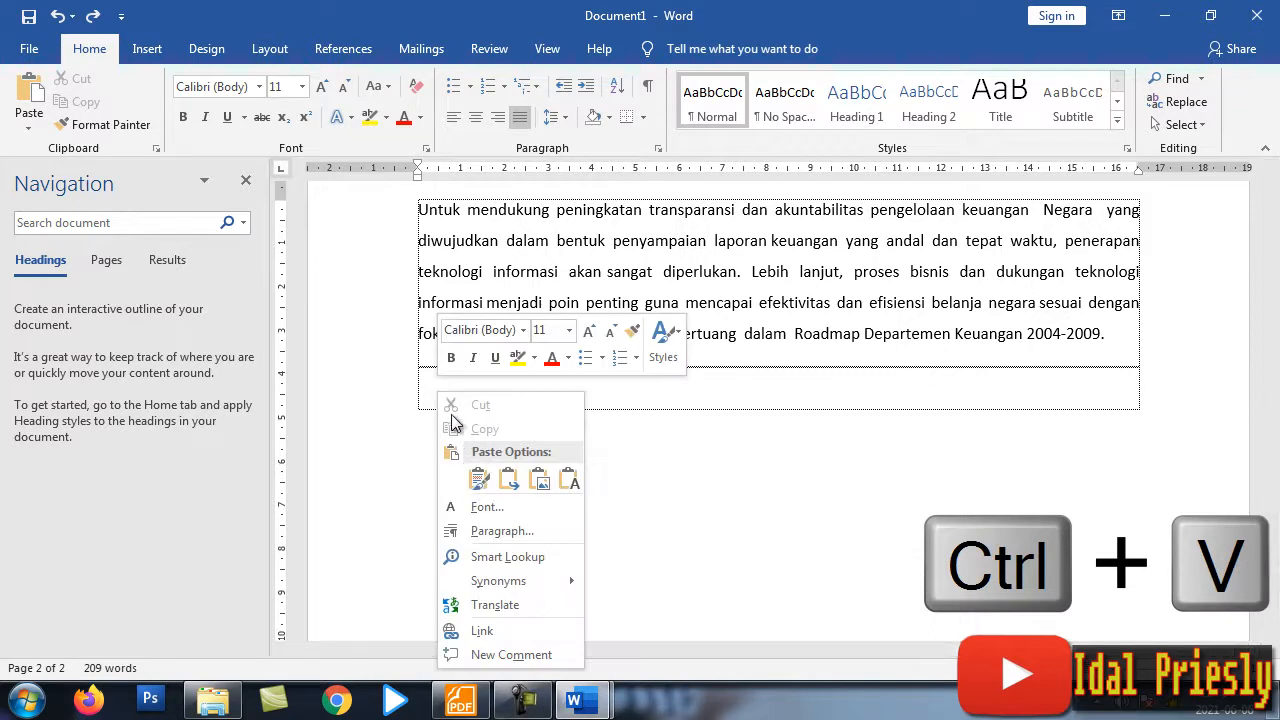
pyautogui.click(431, 390)
pyautogui.hotkey('ctrl', 'v')
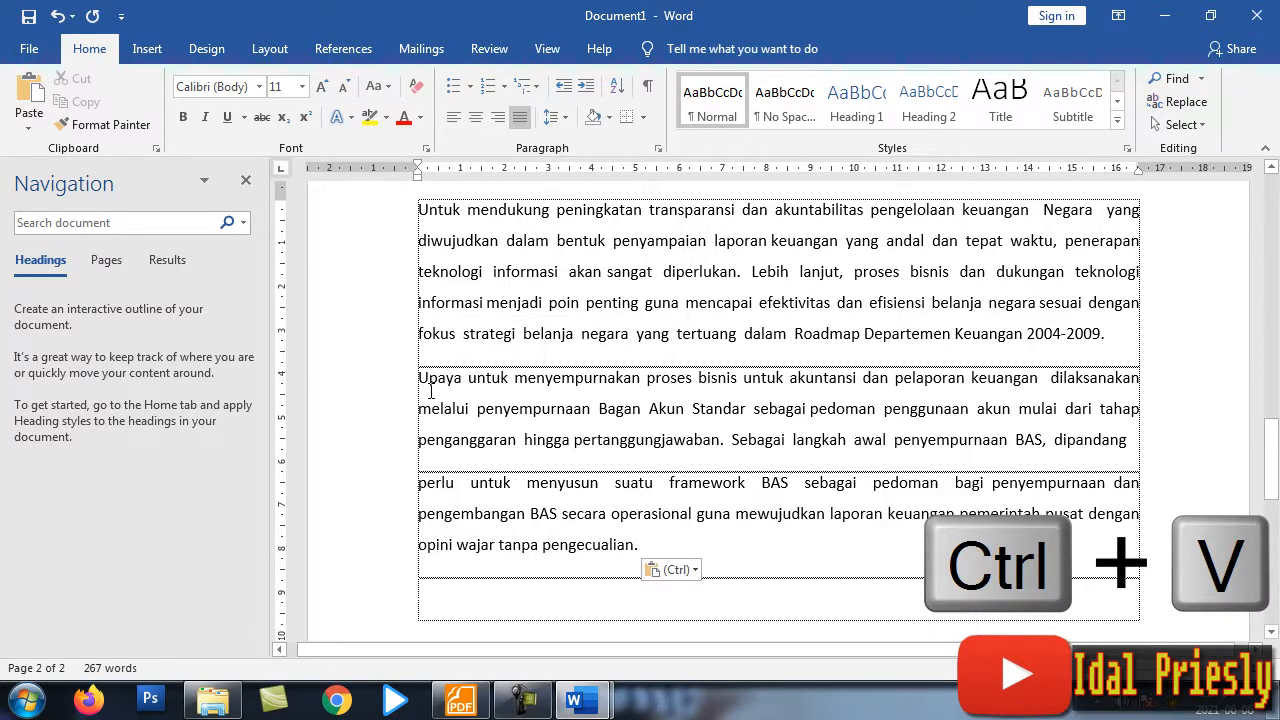
# Step: Undo the paste of the two copied paragraphs on page 2, then redo it
pyautogui.scroll(1, 363, 440)
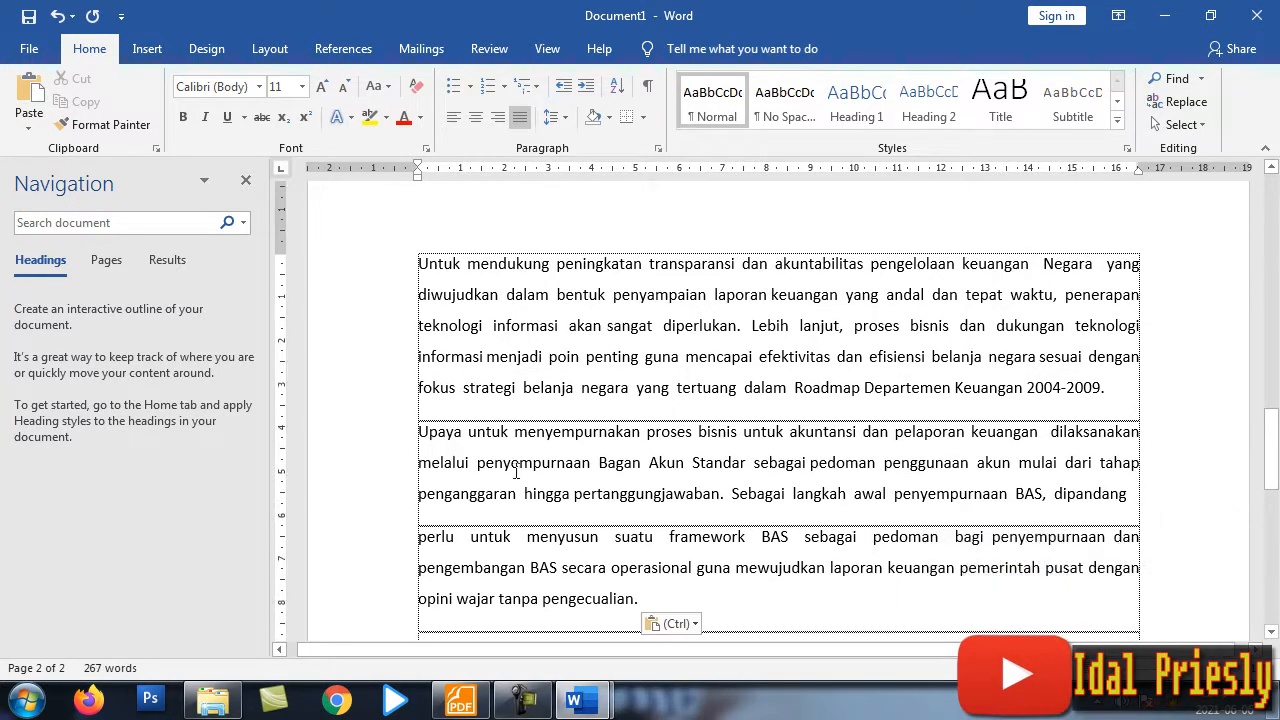
pyautogui.moveTo(1268, 462); pyautogui.dragTo(1272, 192)
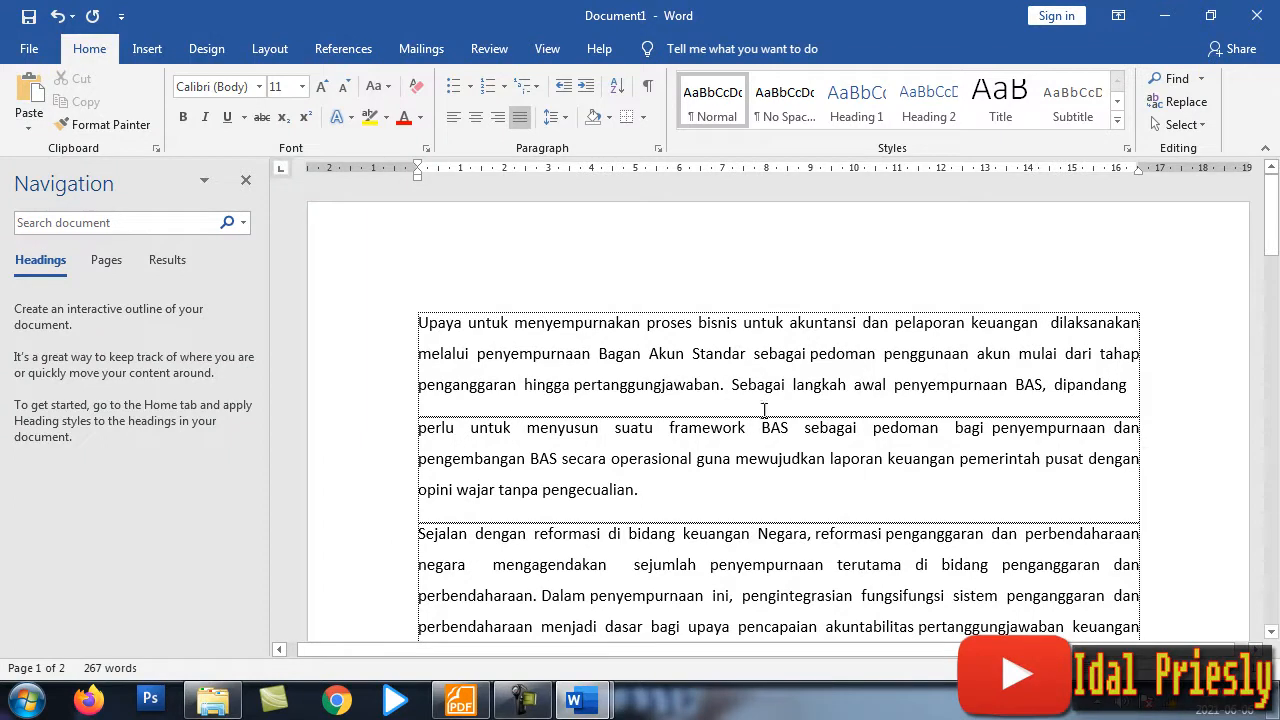
pyautogui.moveTo(1268, 225); pyautogui.dragTo(1252, 480)
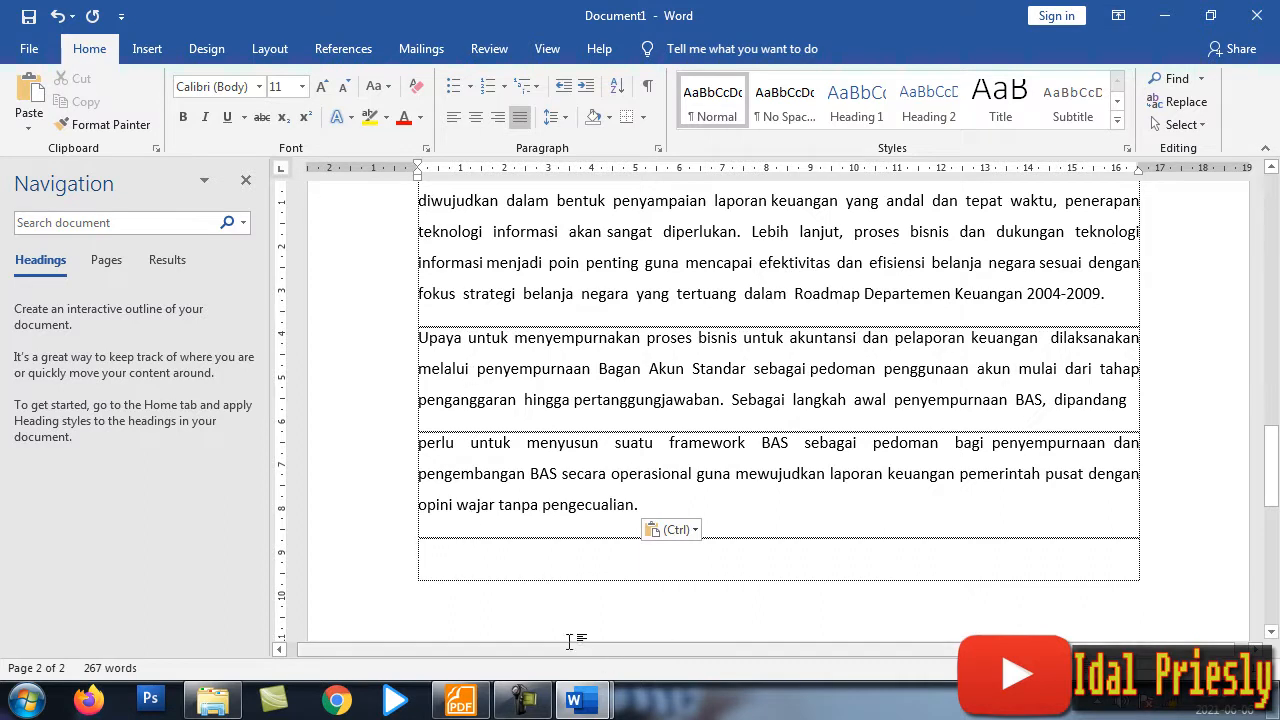
pyautogui.scroll(-3, 640, 449)
pyautogui.scroll(2, 643, 462)
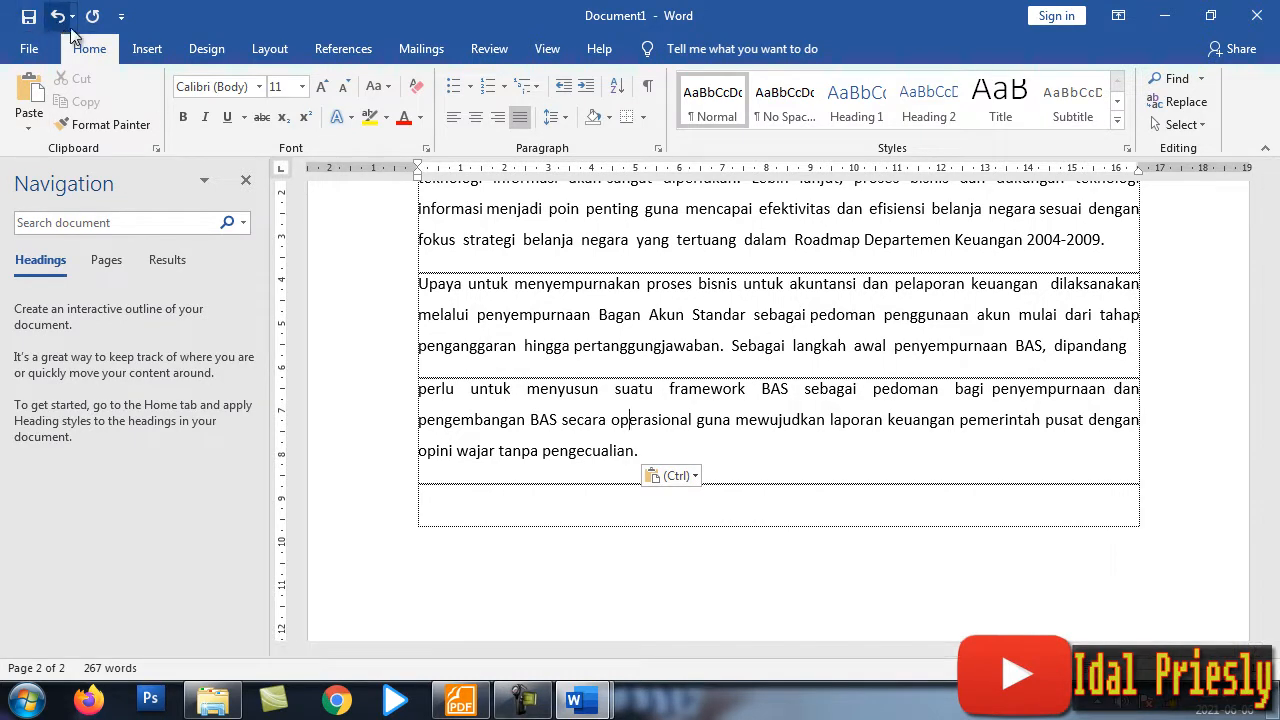
pyautogui.hotkey('ctrl', 'z')
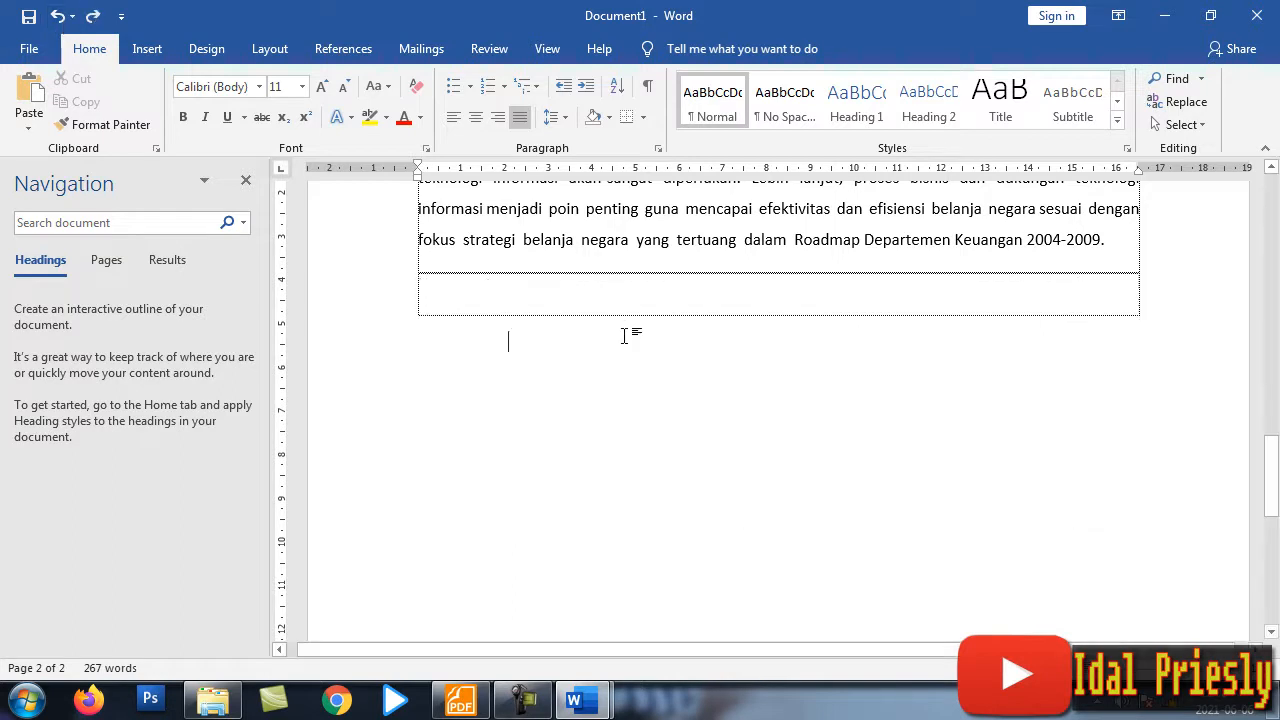
pyautogui.scroll(3, 650, 400)
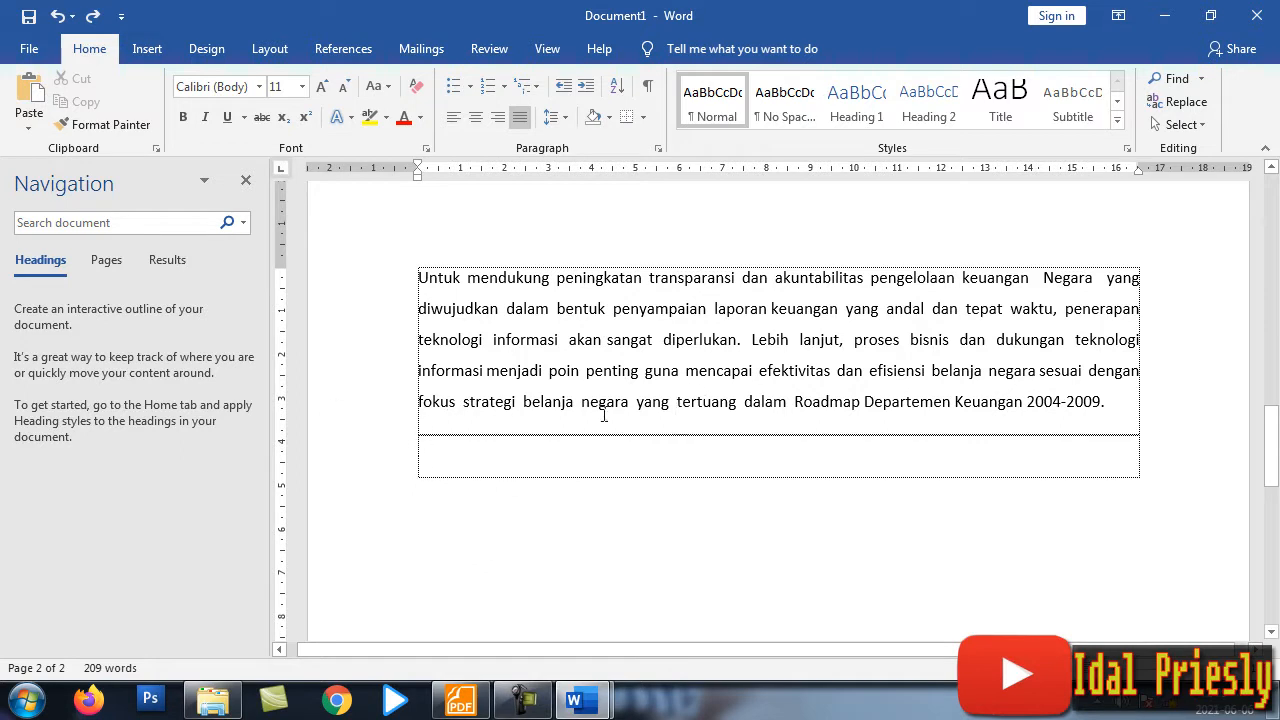
pyautogui.hotkey('ctrl', 'y')
pyautogui.hotkey('ctrl', 'y')
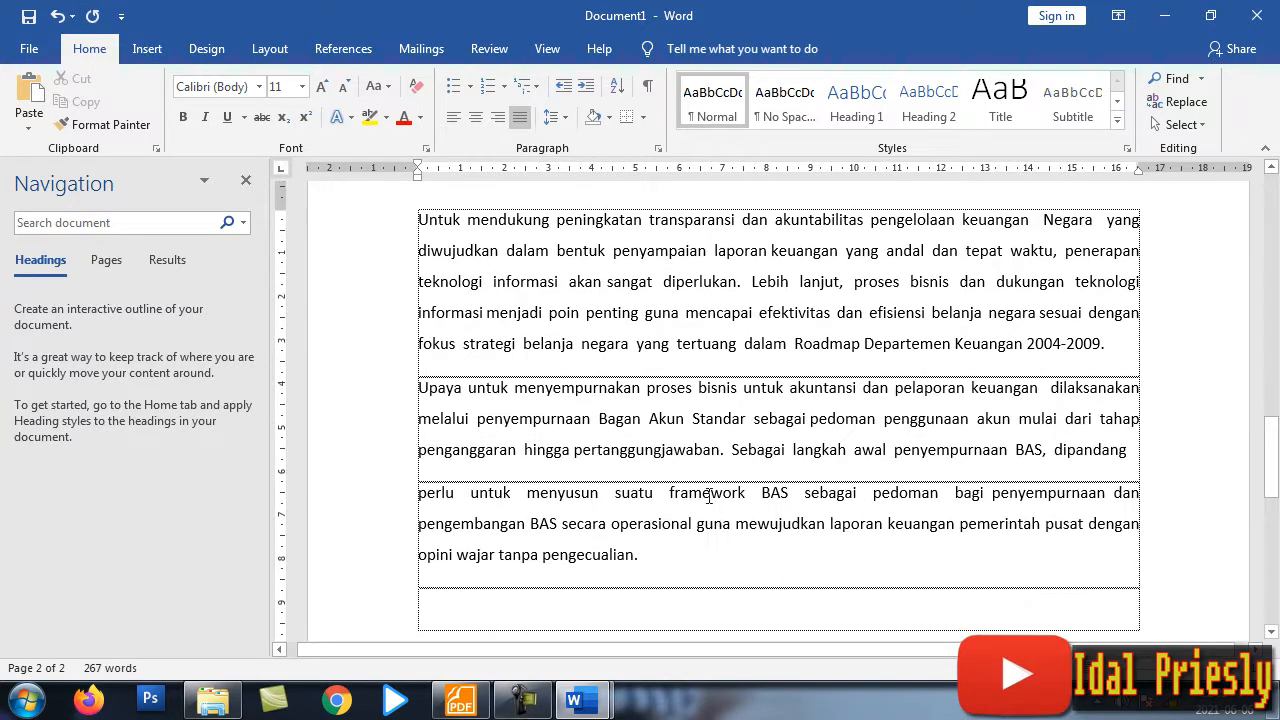